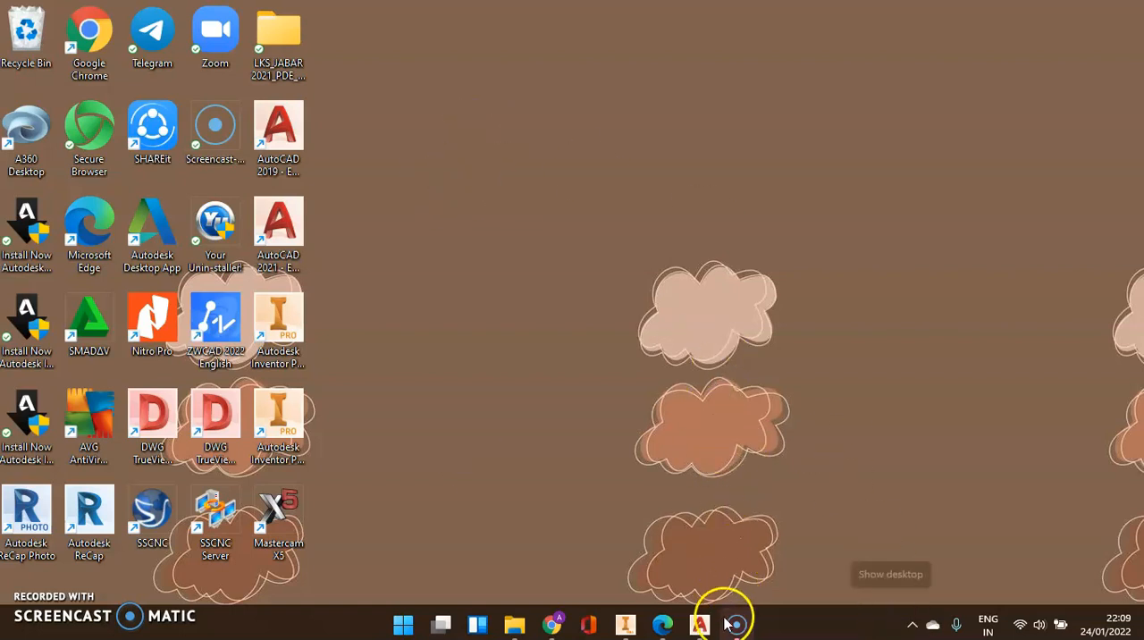
Switch to AutoCAD 2019 and start a new blank drawing
left_click(697, 540)
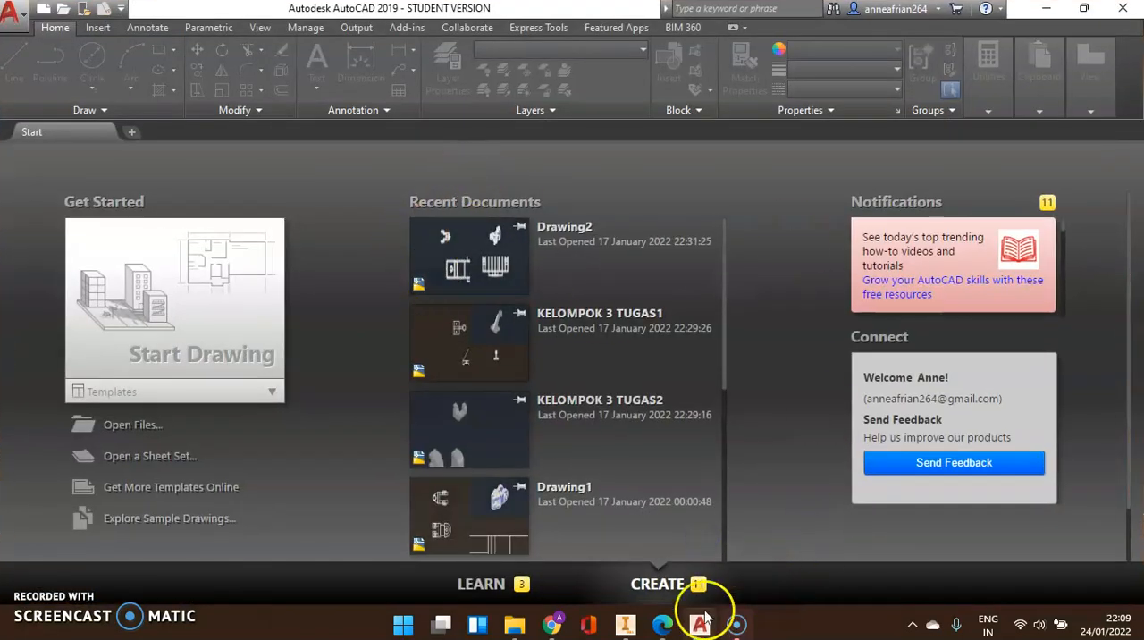
mouse_move(701, 625)
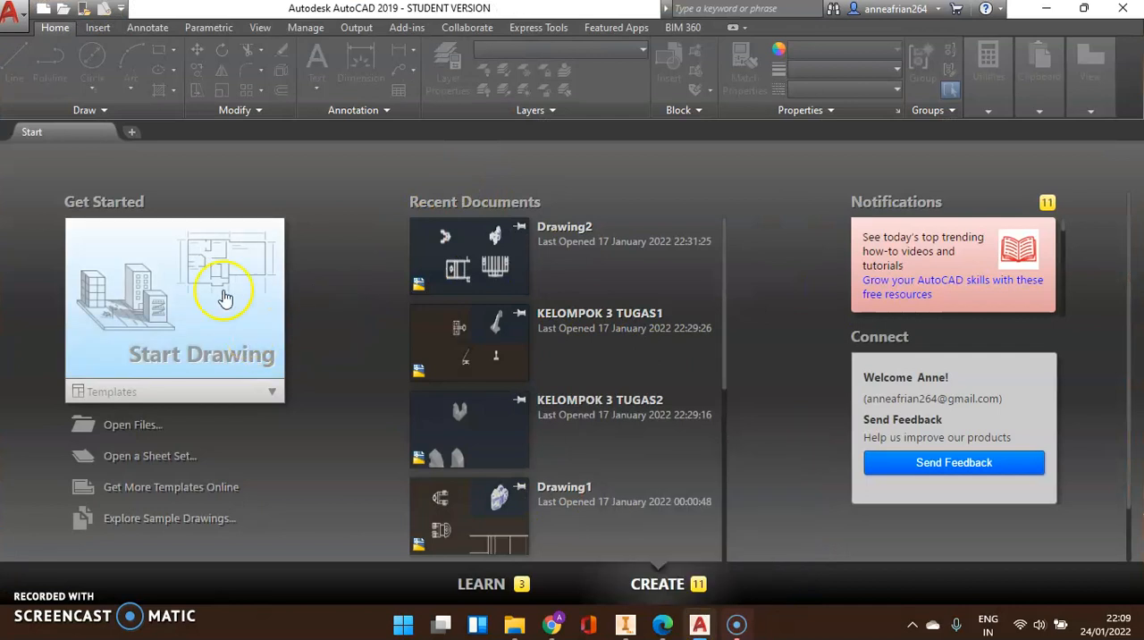
left_click(187, 270)
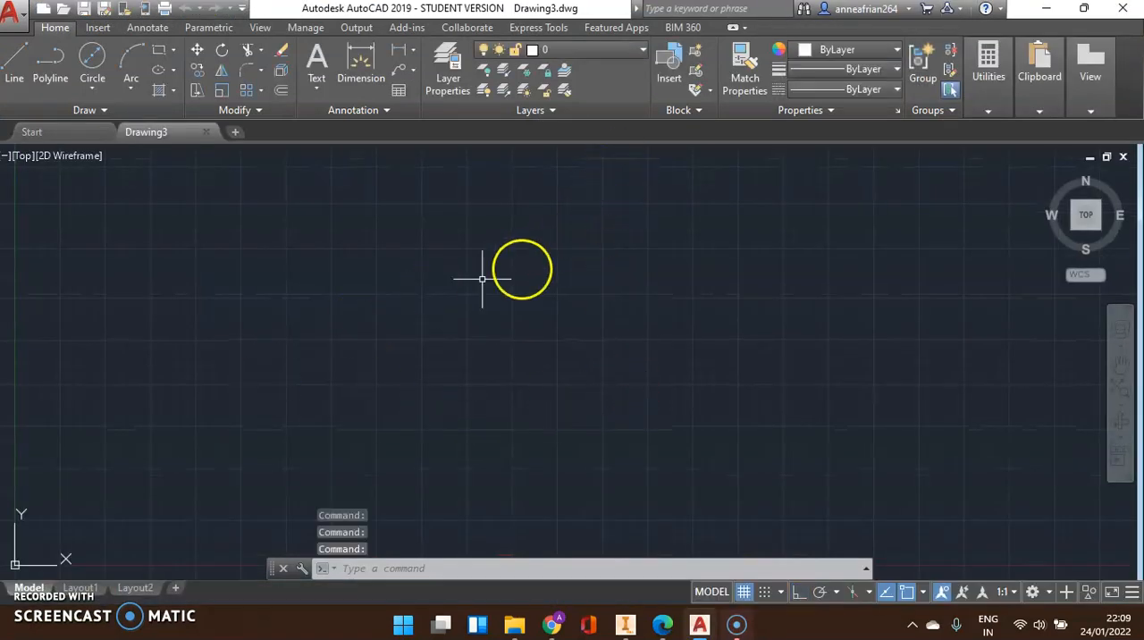
Divide the model space into four equal viewports
left_click(262, 27)
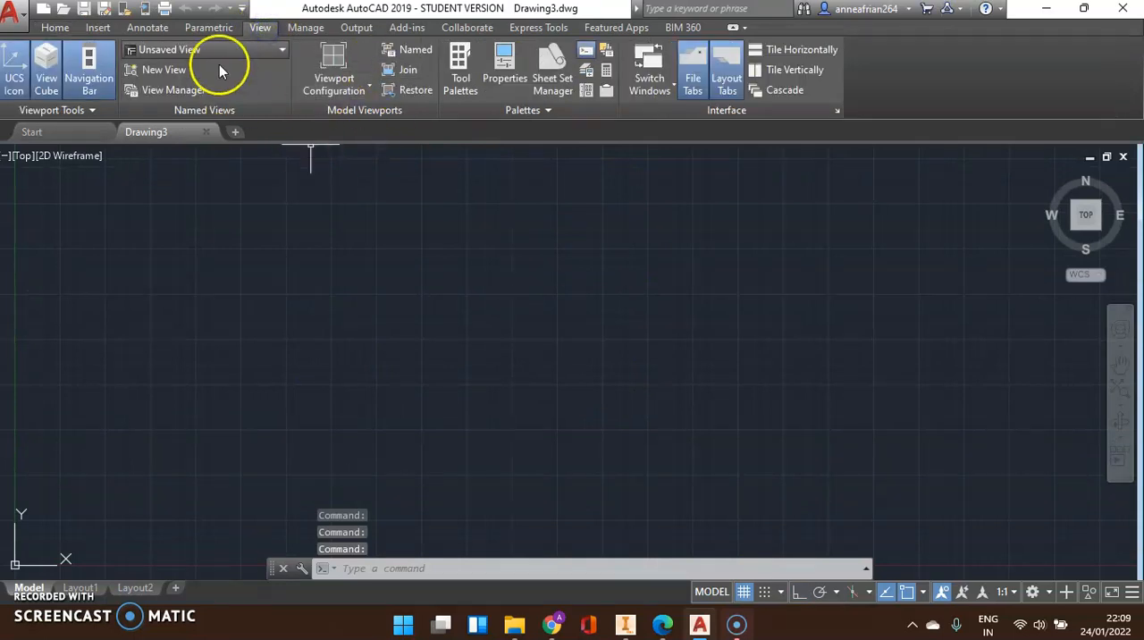
left_click(330, 87)
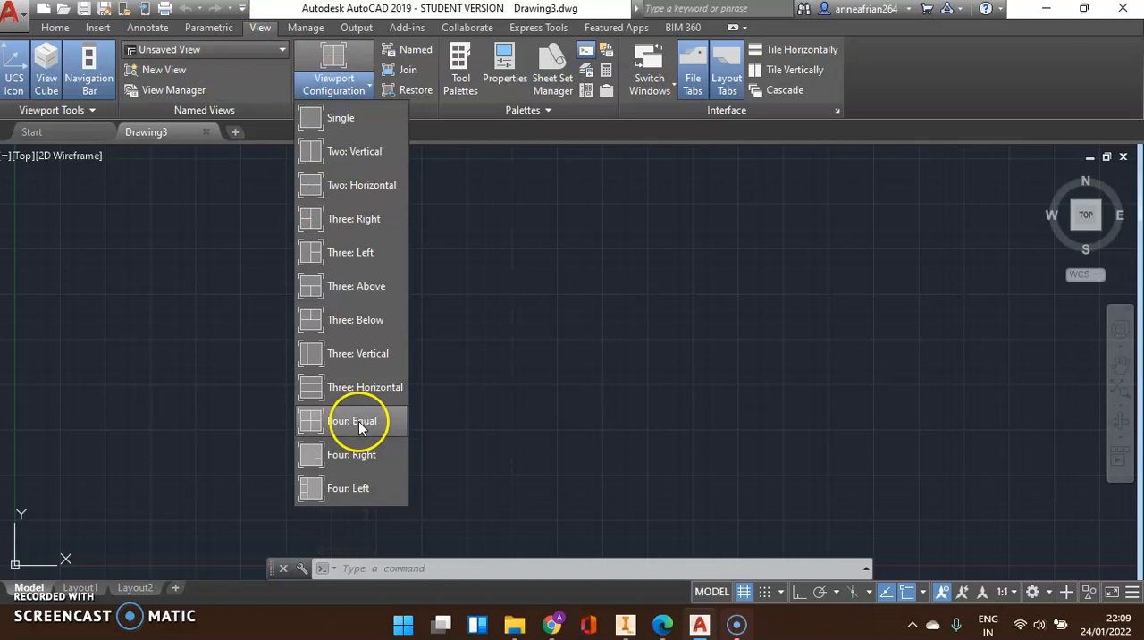
left_click(358, 425)
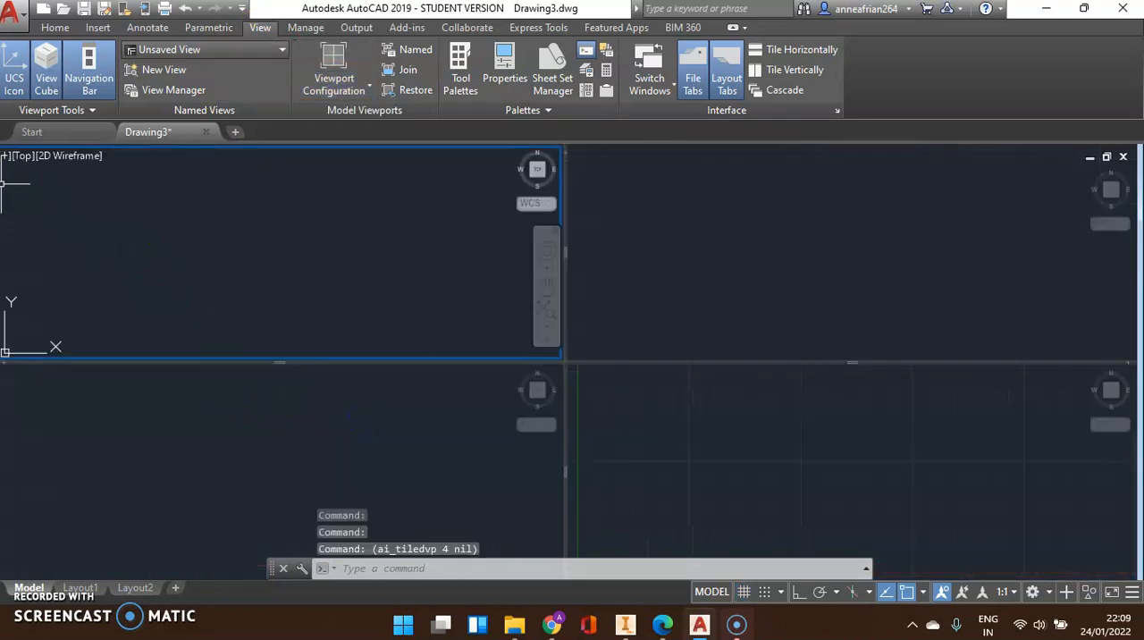
Set the lower-left viewport to the Front view and the lower-right viewport to the Right view
left_click(45, 434)
left_click(16, 376)
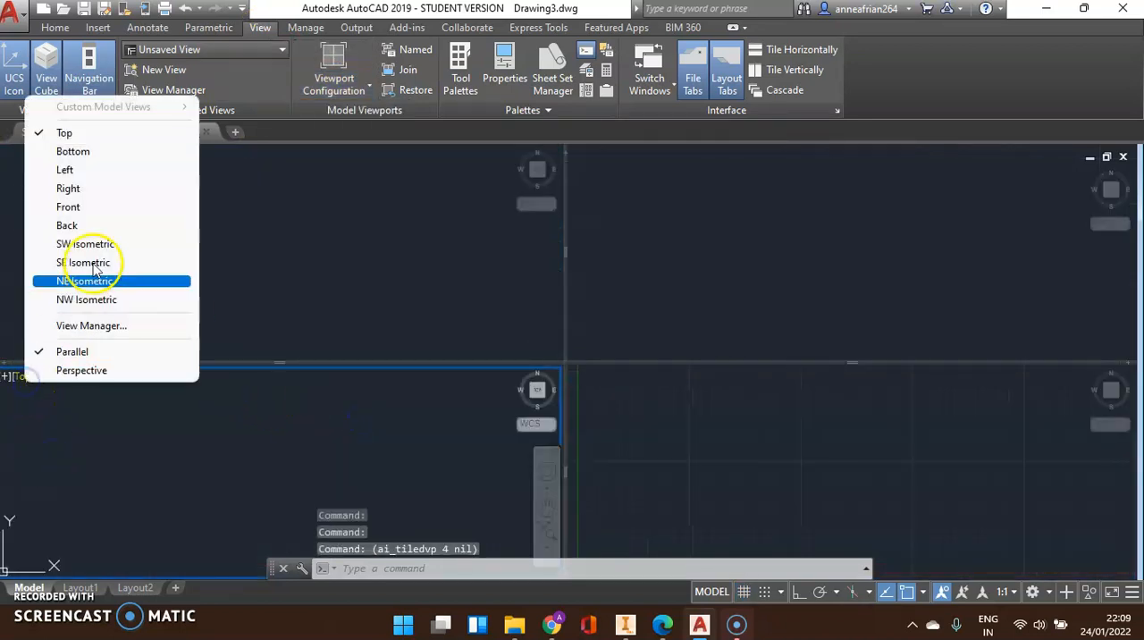
left_click(118, 209)
left_click(677, 418)
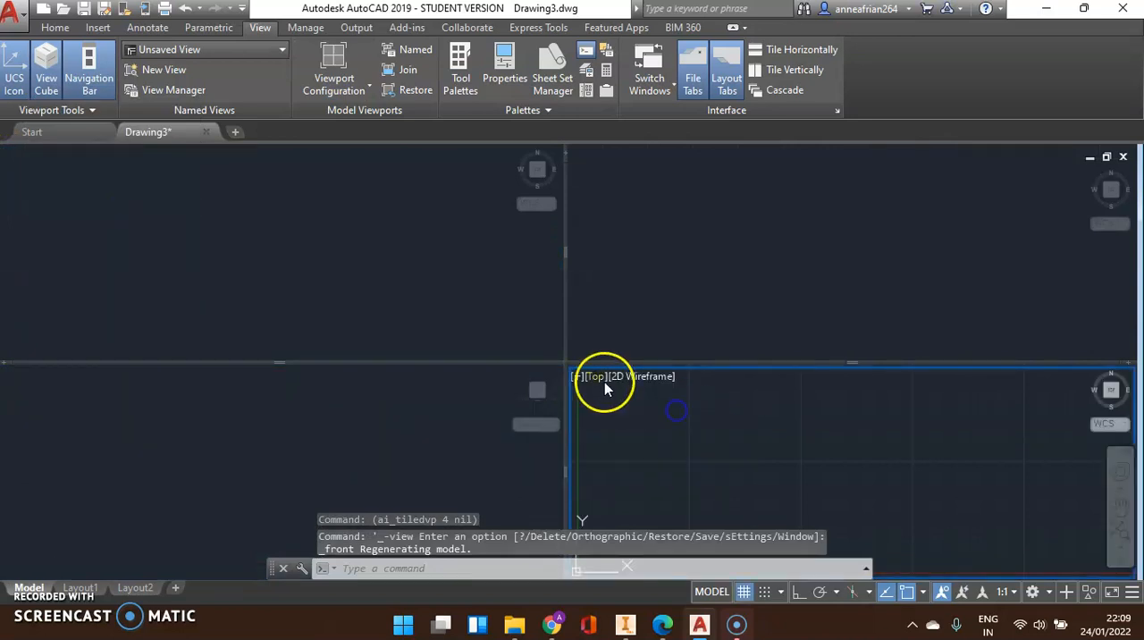
left_click(597, 377)
left_click(693, 185)
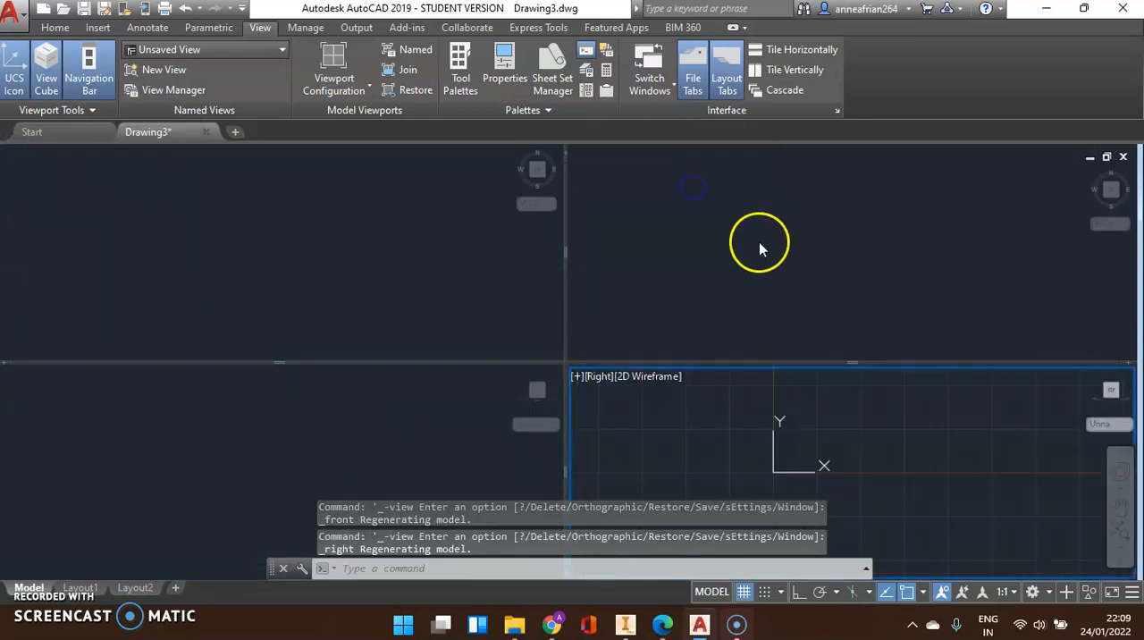
Set the upper-right viewport to the SW Isometric view
left_click(636, 223)
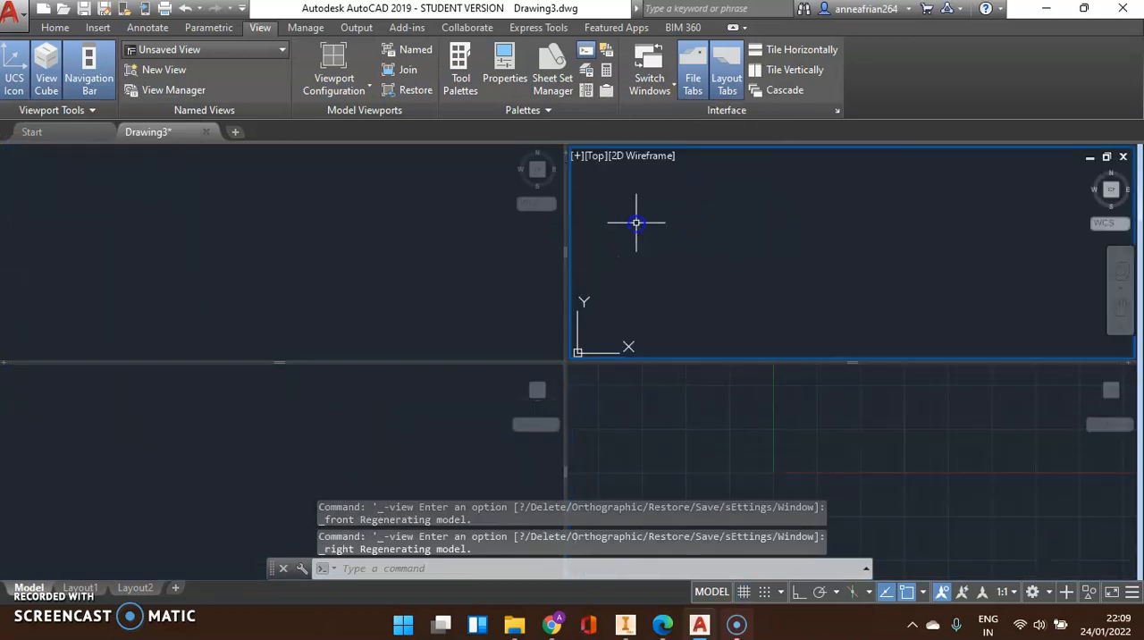
left_click(599, 155)
left_click(674, 309)
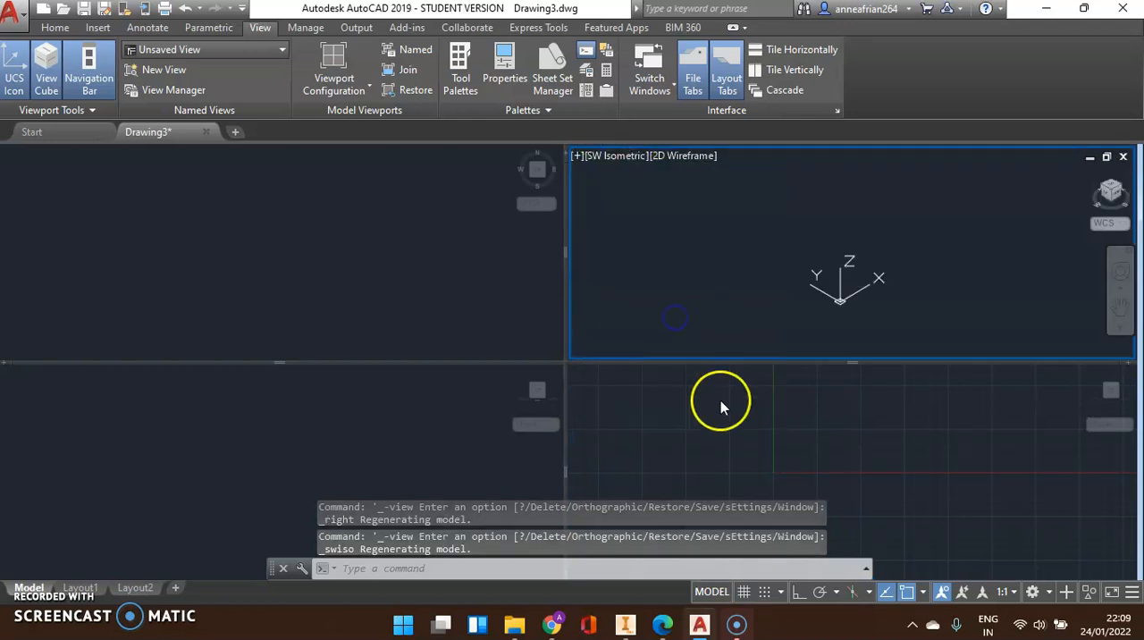
Make the Top viewport active and turn on Ortho mode for drawing
left_click(467, 306)
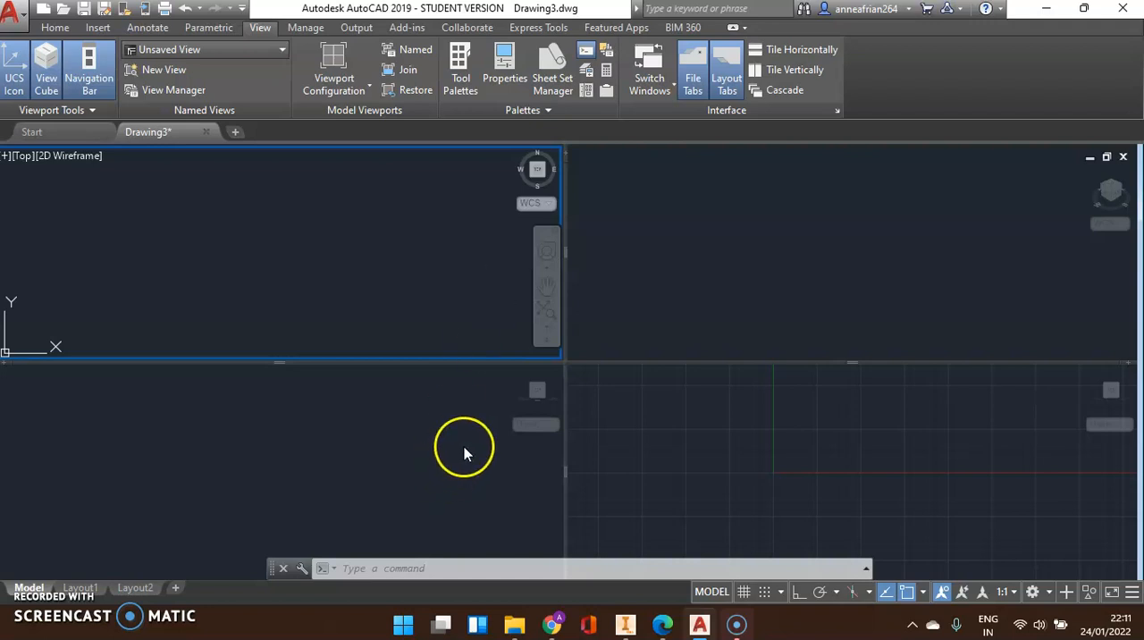
left_click(56, 27)
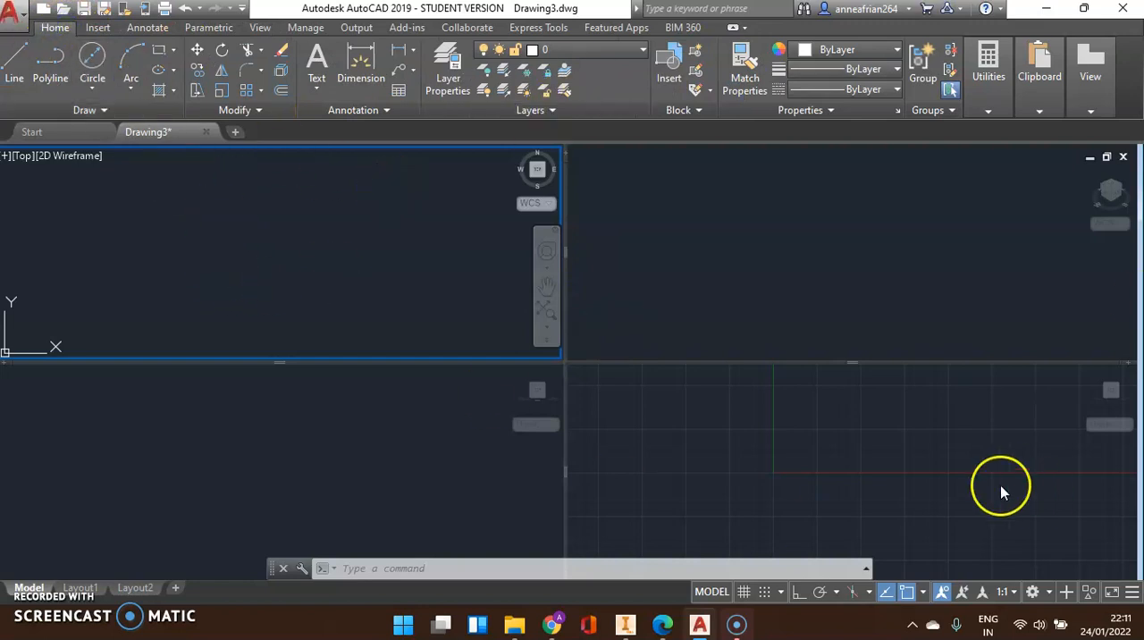
left_click(798, 592)
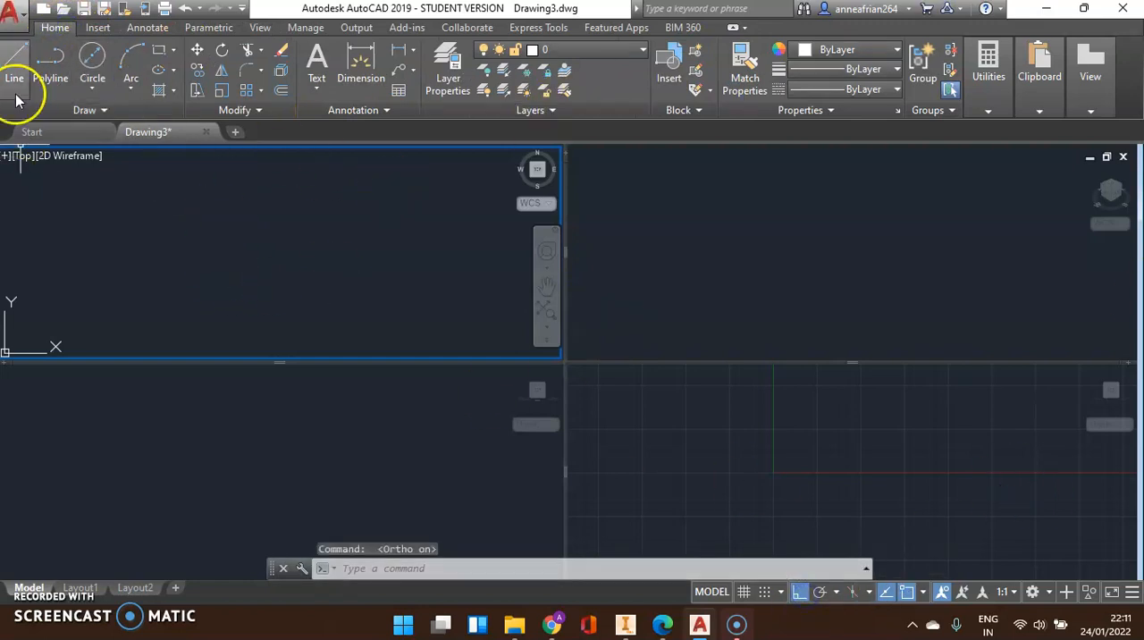
left_click(57, 68)
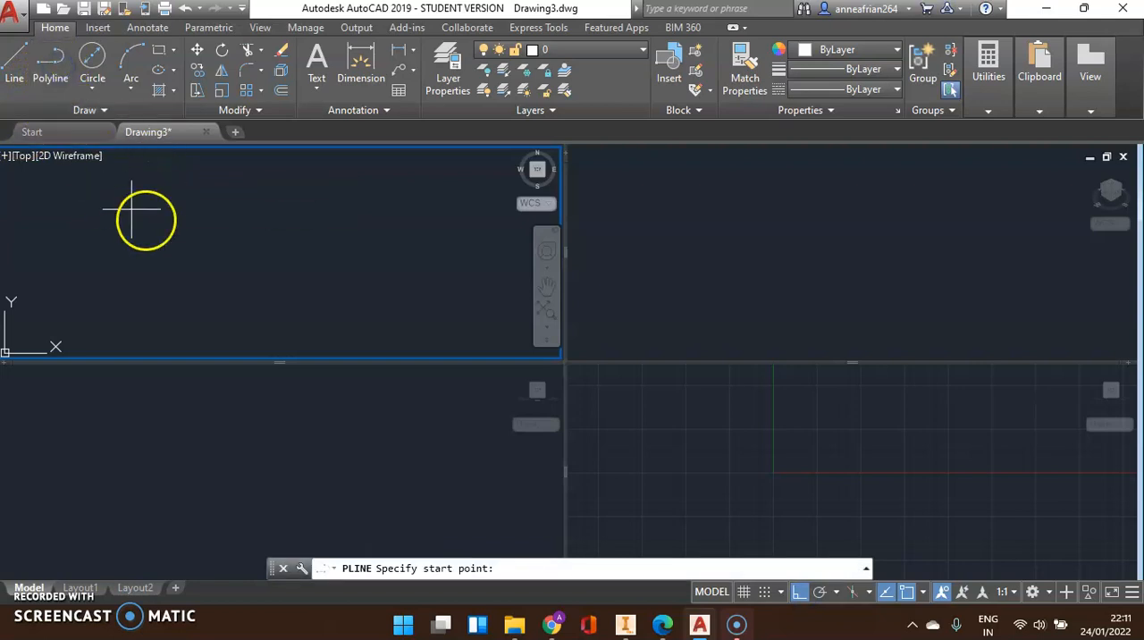
left_click(218, 217)
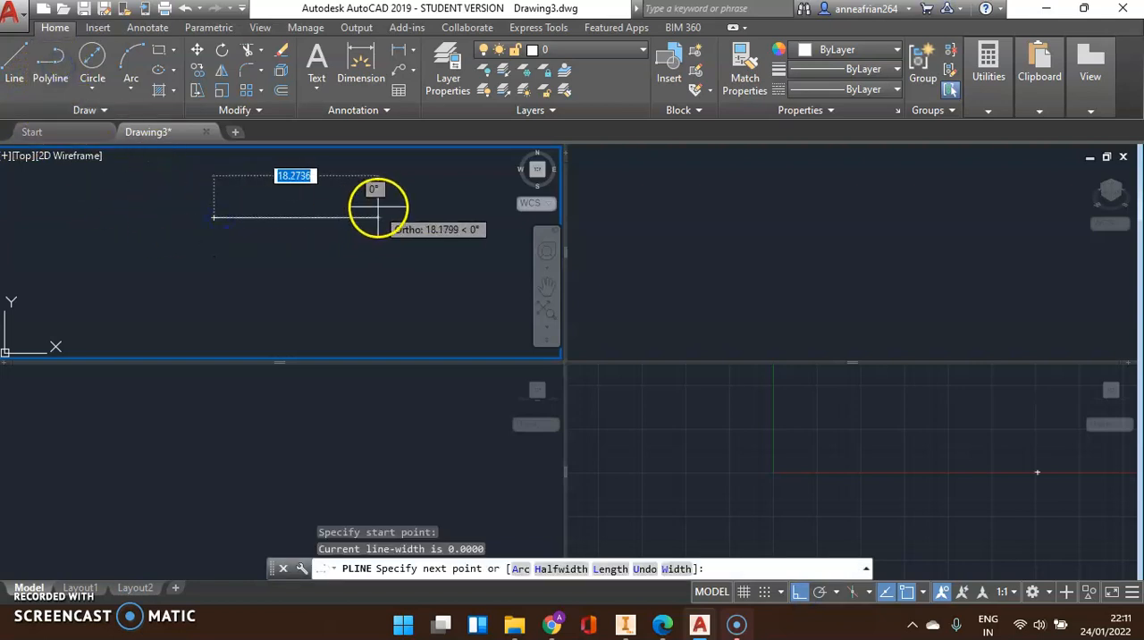
type("100")
key("Return")
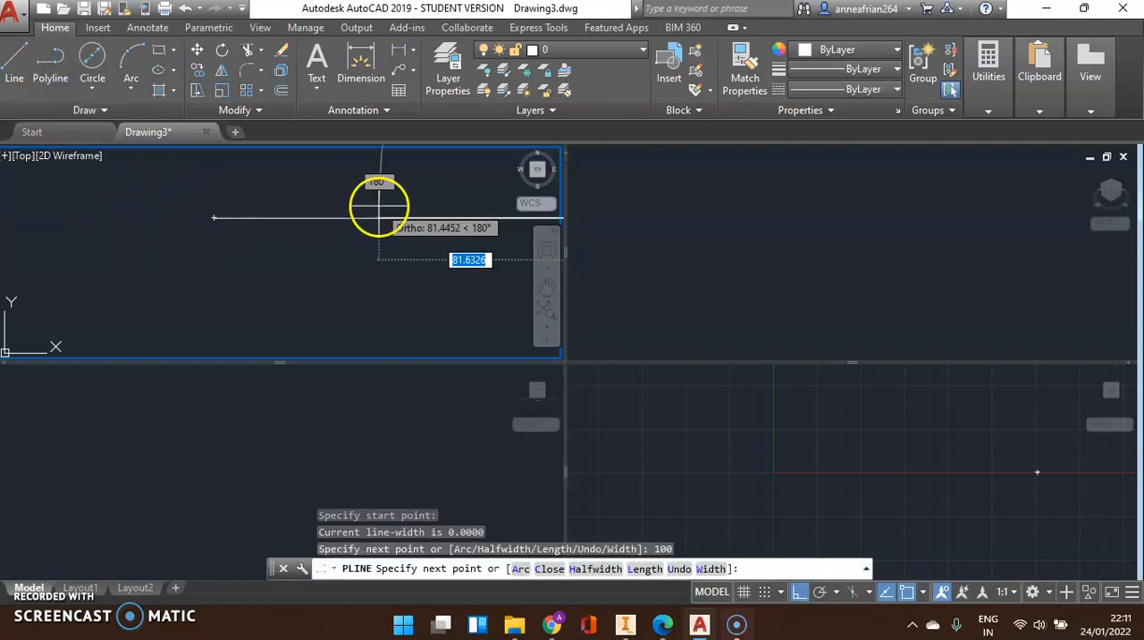
key("Escape")
scroll(301, 245, "down", 4)
left_click(455, 256)
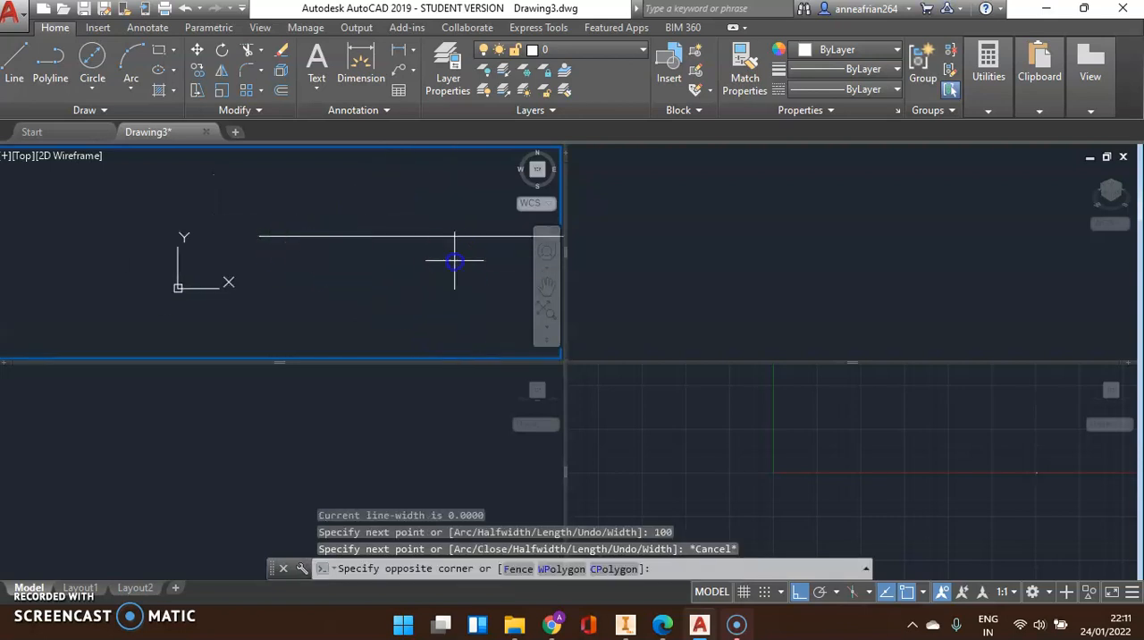
left_click(301, 199)
scroll(301, 200, "down", 2)
key("Delete")
Draw a 100 by 100 square in the Top viewport as a single polyline with four 100-unit segments
middle_click_drag(413, 202, 217, 204)
left_click(49, 64)
left_click(164, 219)
type("1")
key("Return")
type("100")
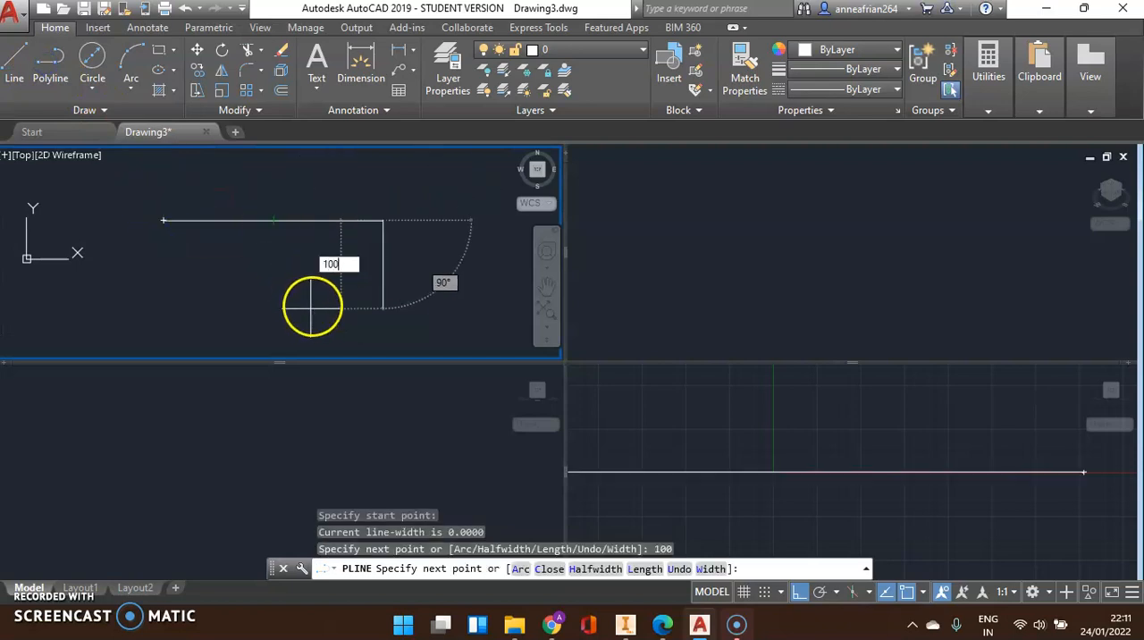
key("Return")
scroll(268, 188, "down", 4)
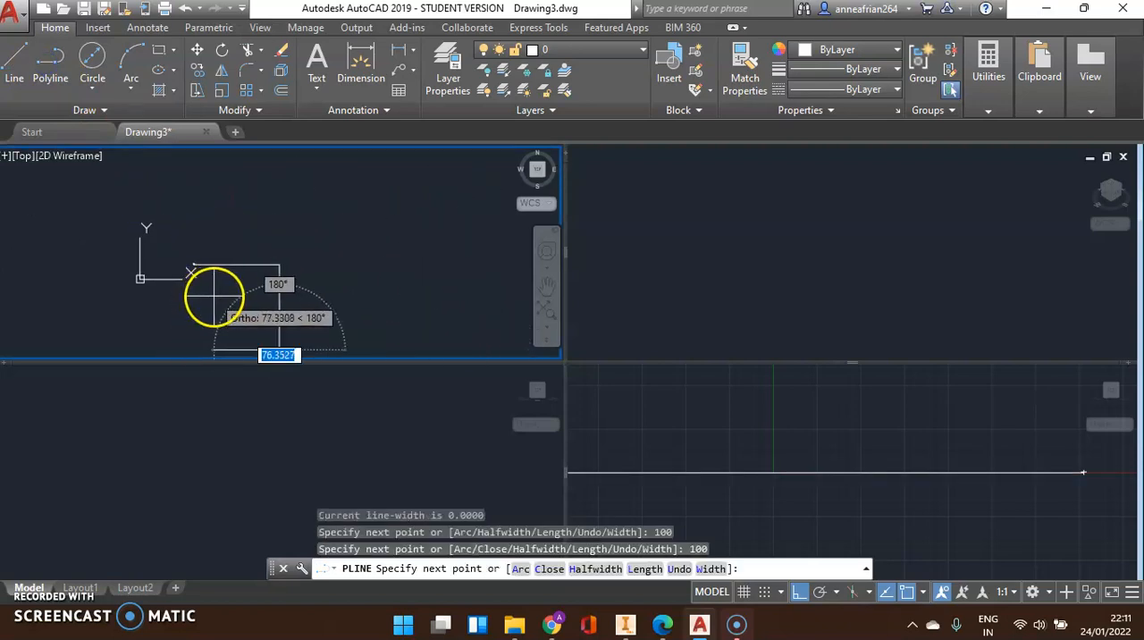
type("100")
key("Return")
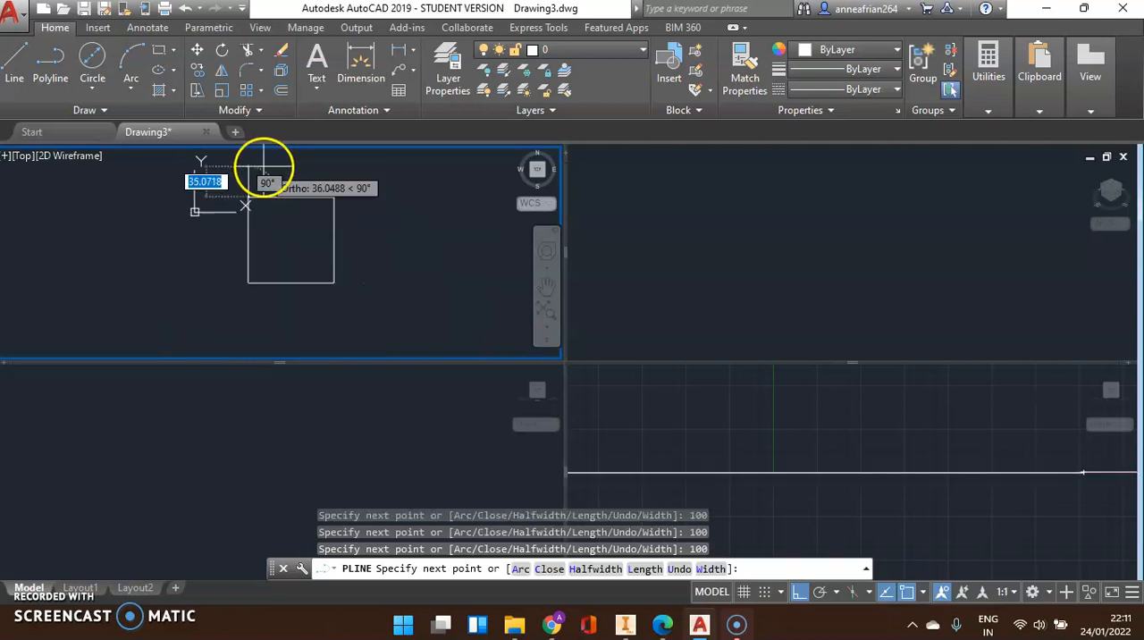
key("Escape")
Extrude the square 50 units upward into a solid block, working in the SW Isometric viewport
left_click(812, 304)
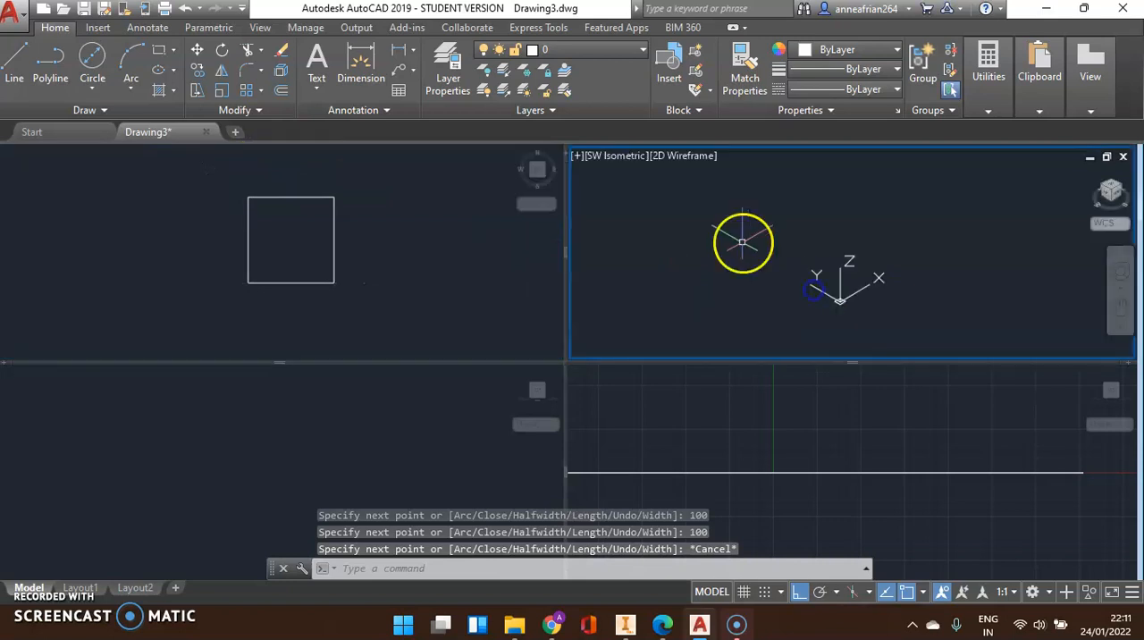
scroll(821, 214, "down", 4)
type("EXT")
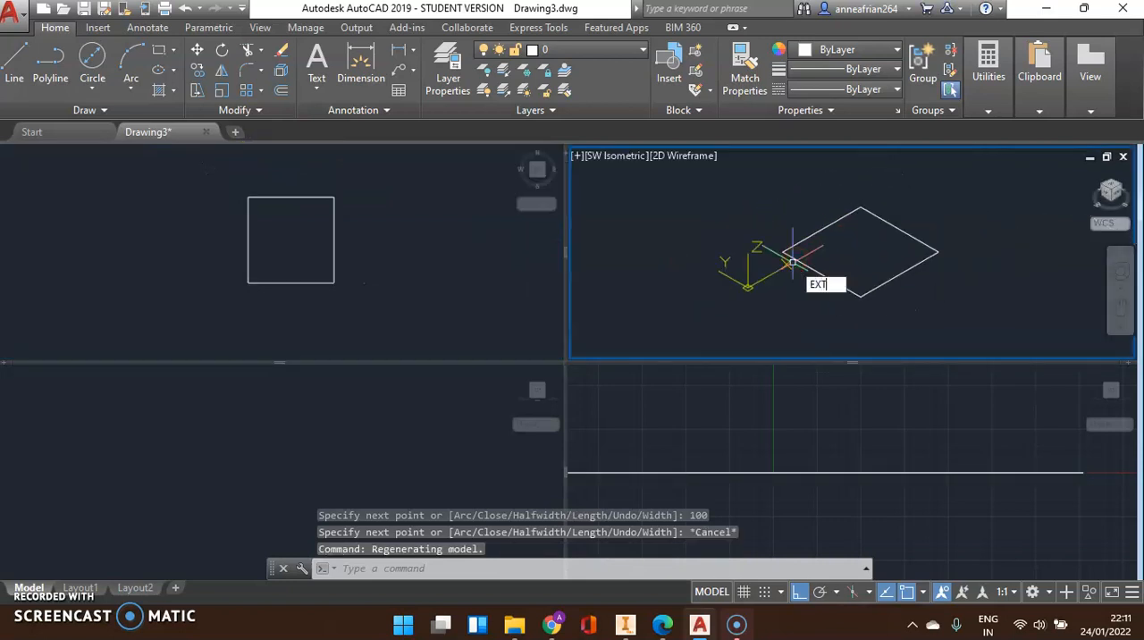
key("Return")
left_click(794, 262)
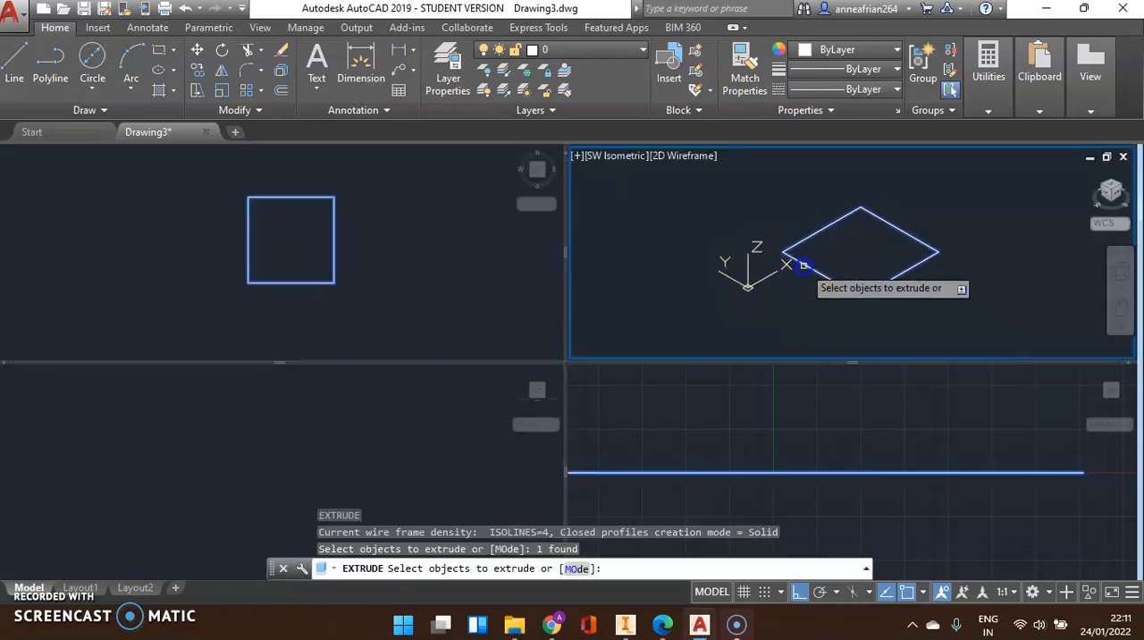
key("Return")
type("50")
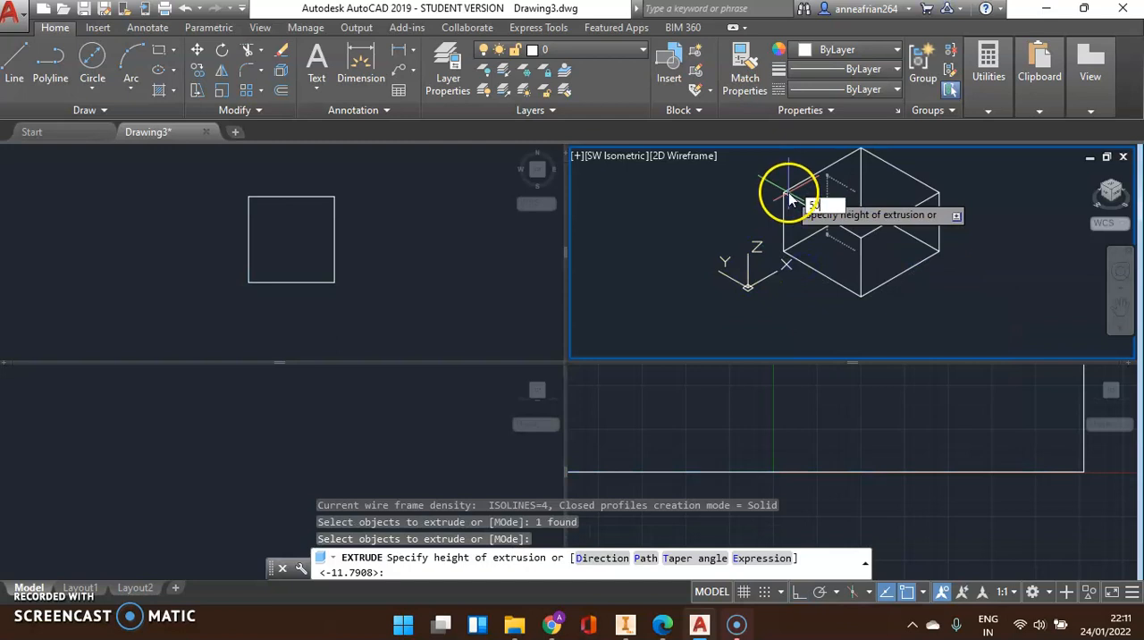
key("Return")
Examine the whole extruded block in the Top, Front and Right viewports
left_click(484, 276)
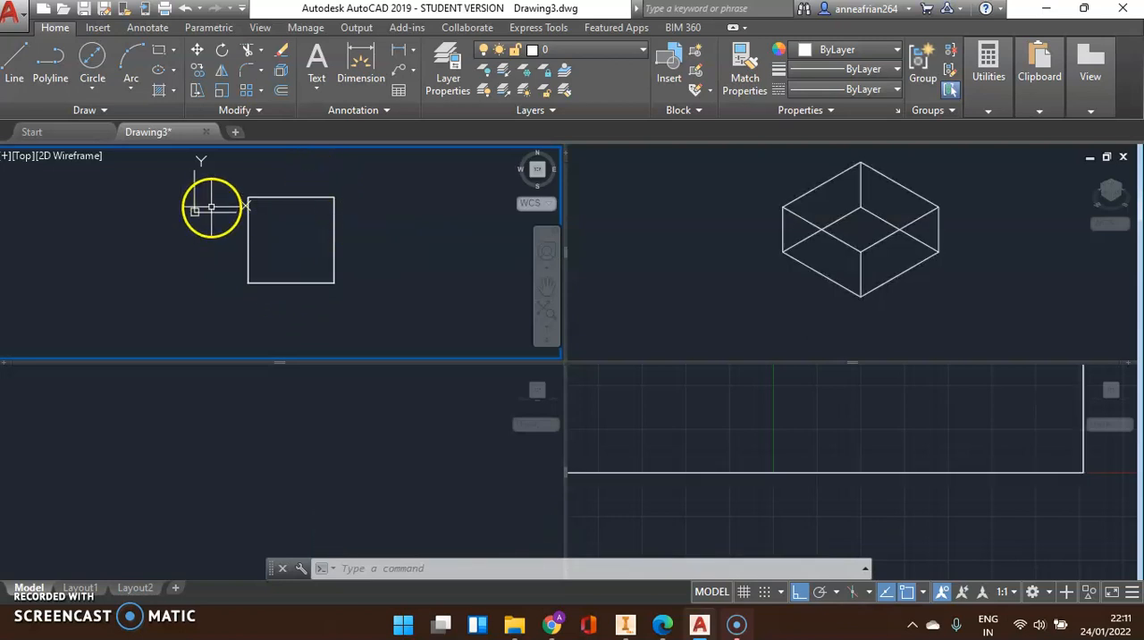
scroll(264, 210, "up", 2)
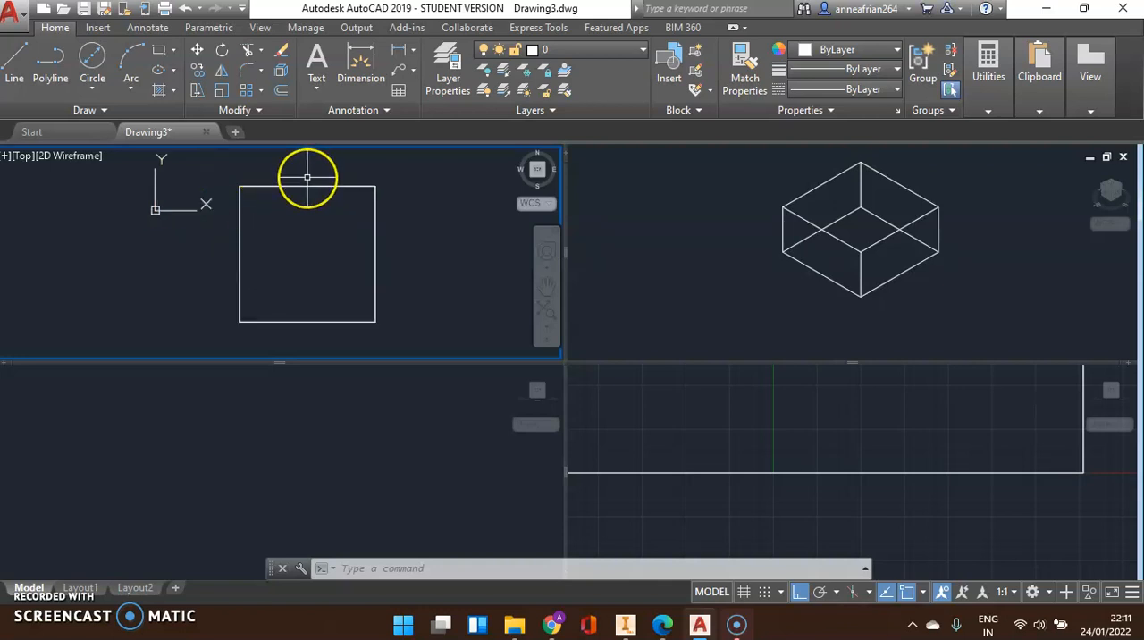
left_click(302, 236)
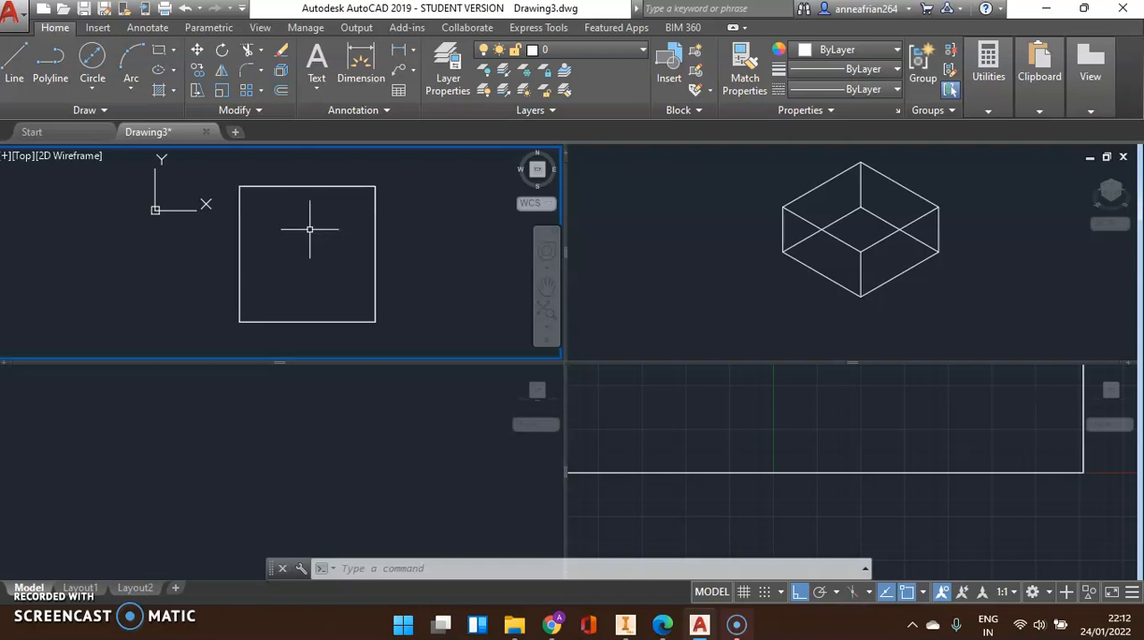
left_click(397, 454)
scroll(298, 444, "down", 10)
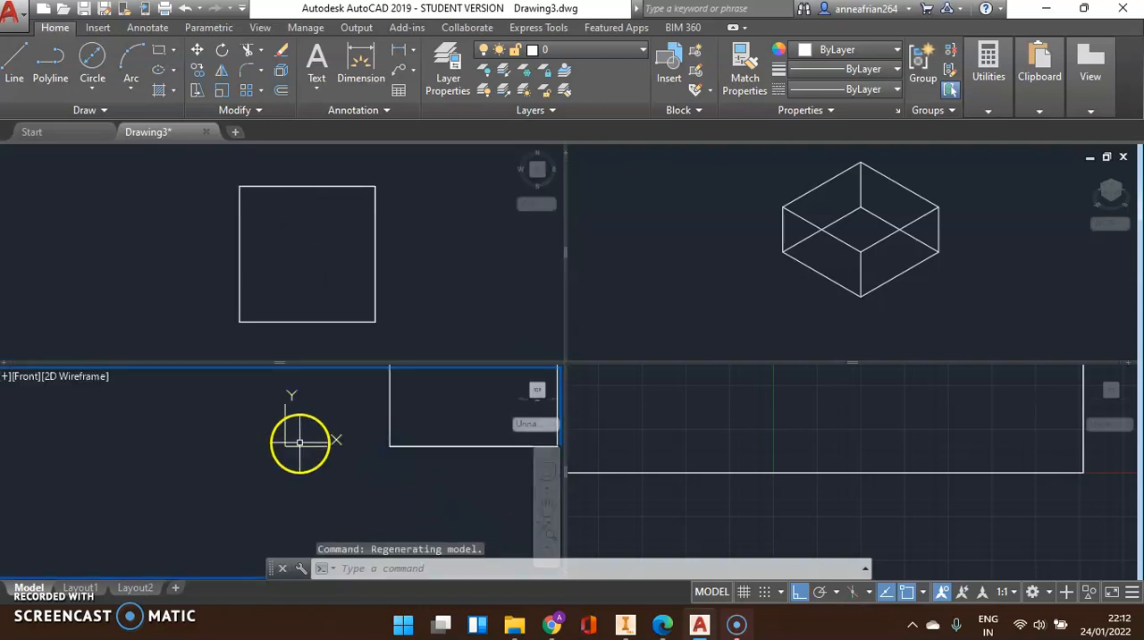
scroll(405, 418, "up", 2)
left_click(820, 425)
scroll(842, 484, "down", 11)
scroll(765, 460, "up", 2)
left_click(421, 403)
scroll(420, 403, "up", 2)
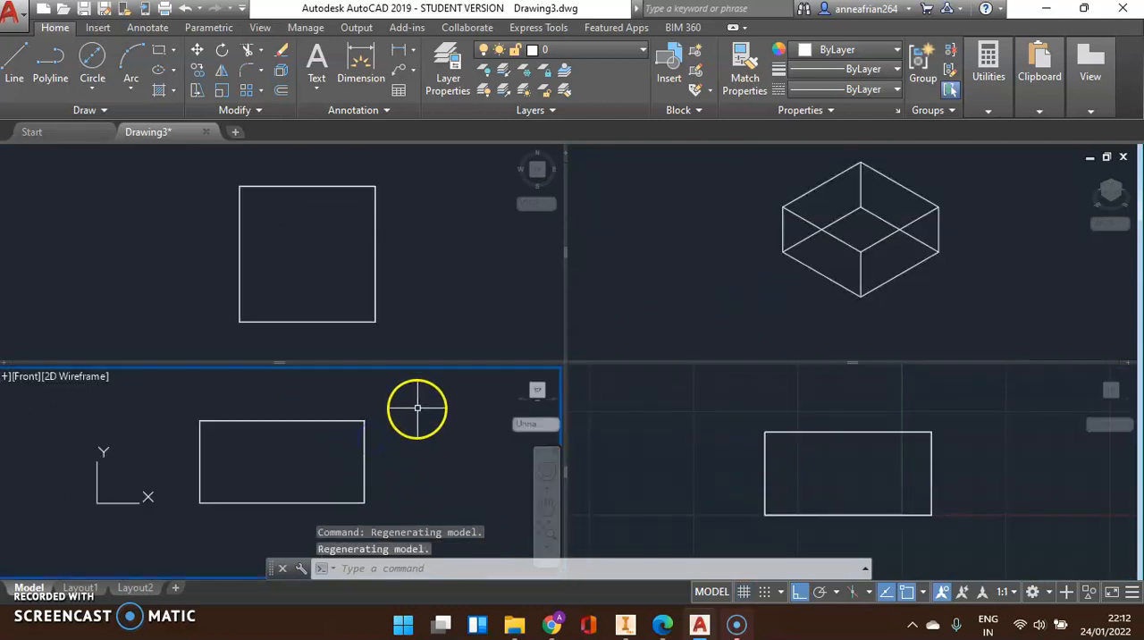
Draw a trial circle about 49 units in diameter beside the square in the Top viewport and delete it again
left_click(473, 259)
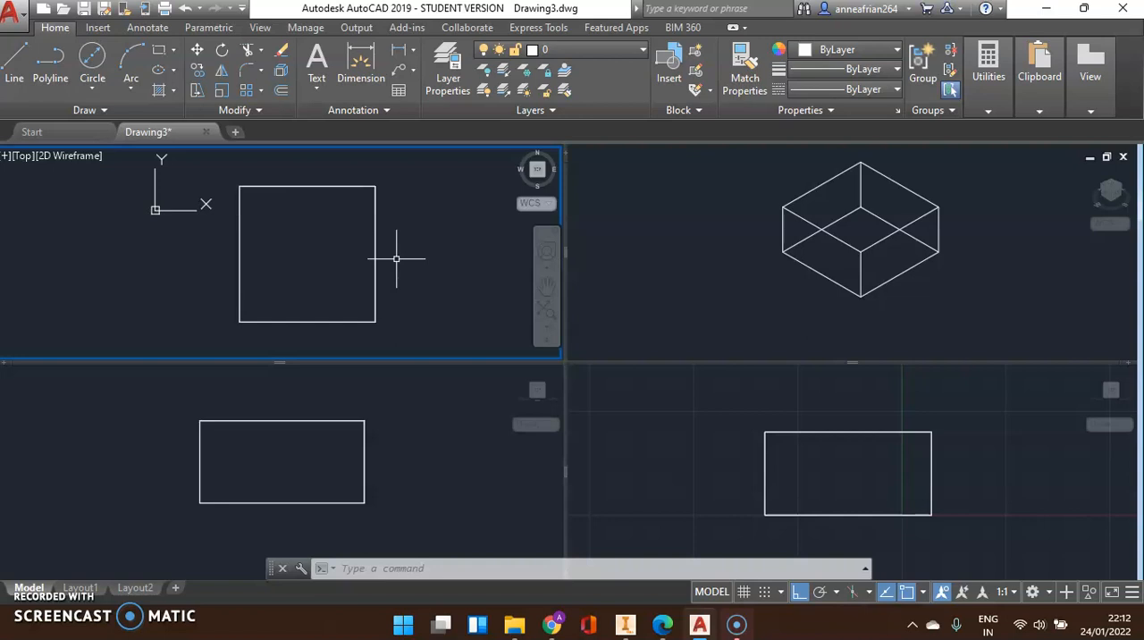
scroll(191, 229, "down", 3)
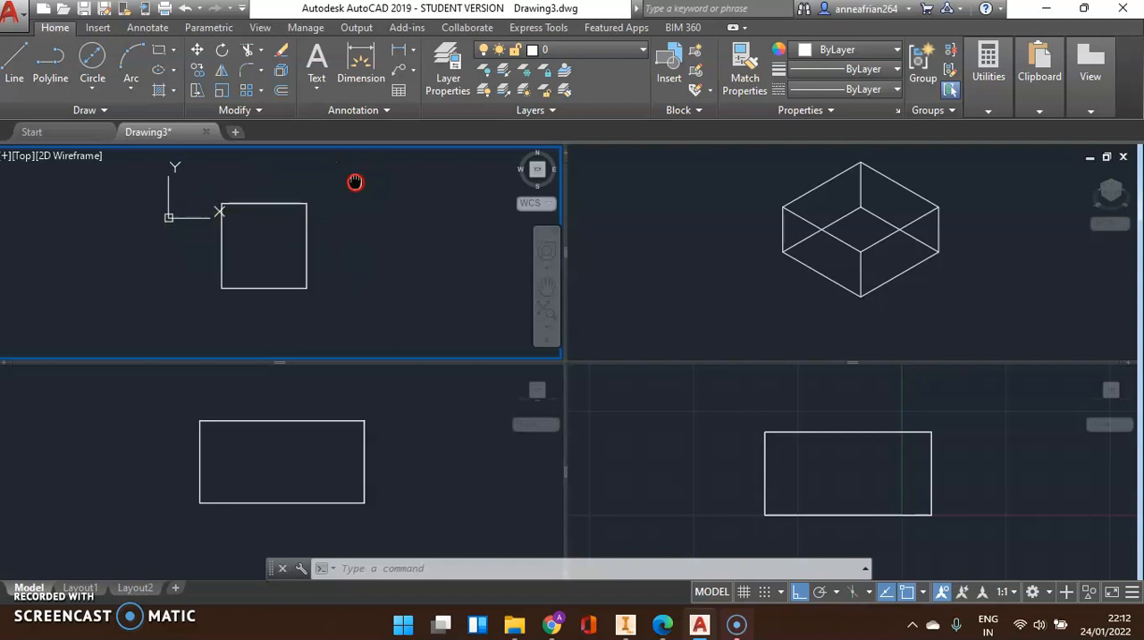
middle_click_drag(352, 184, 316, 185)
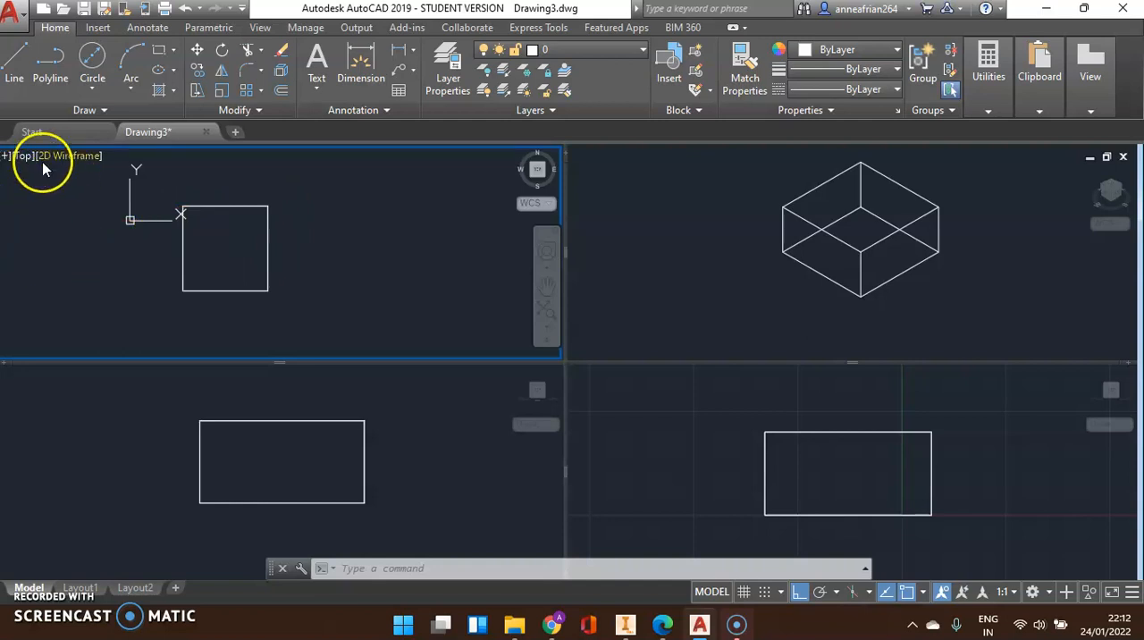
scroll(146, 226, "up", 2)
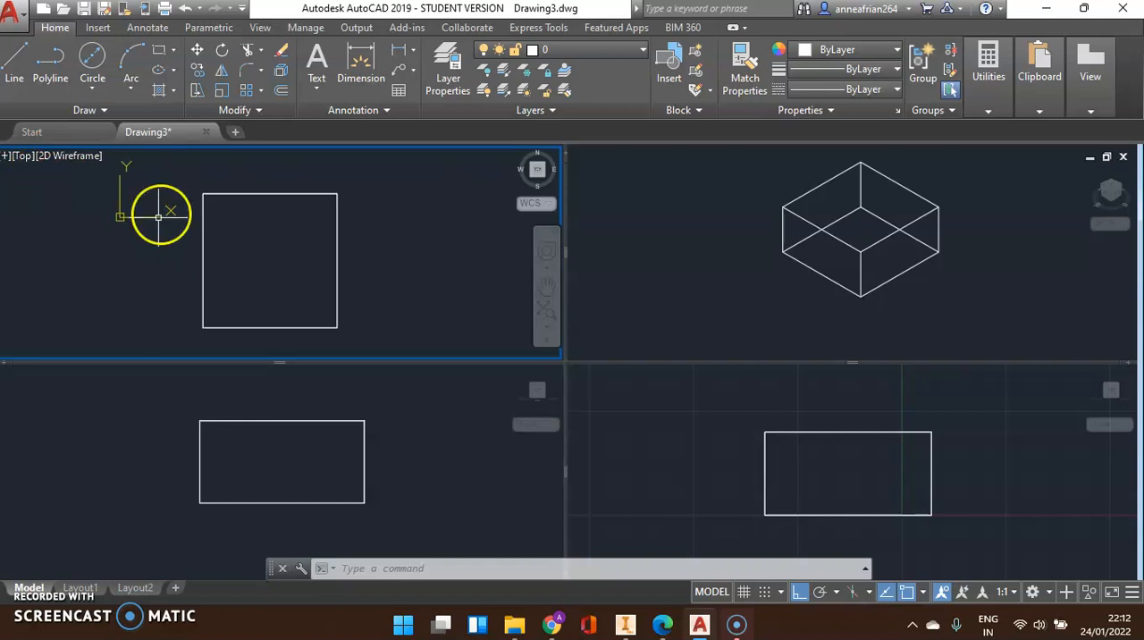
left_click(101, 55)
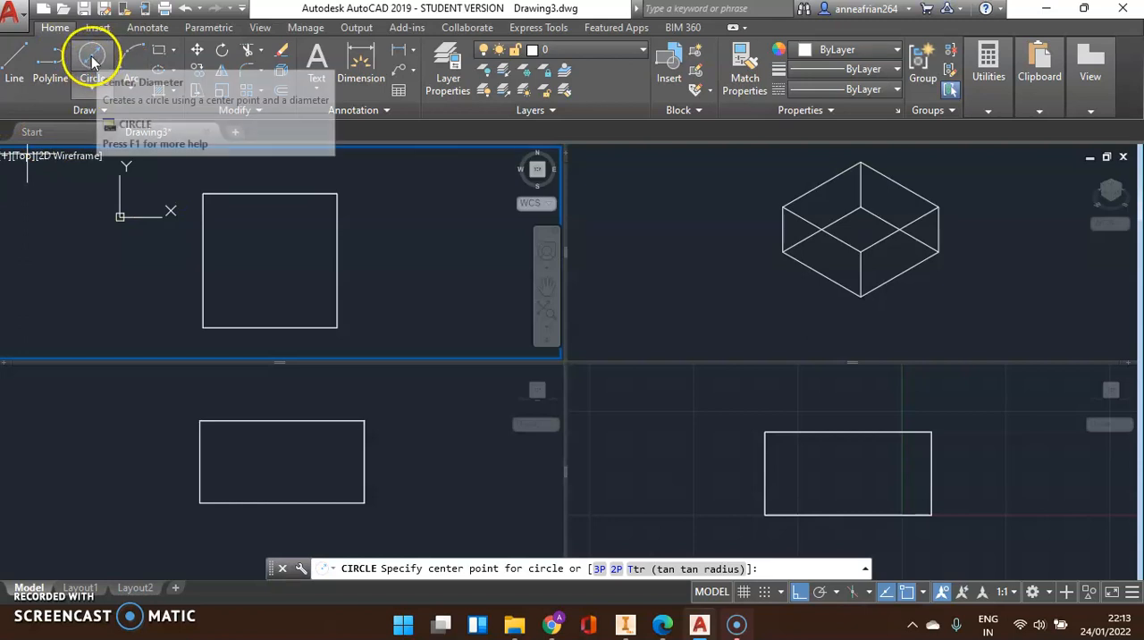
left_click(386, 253)
left_click(448, 252)
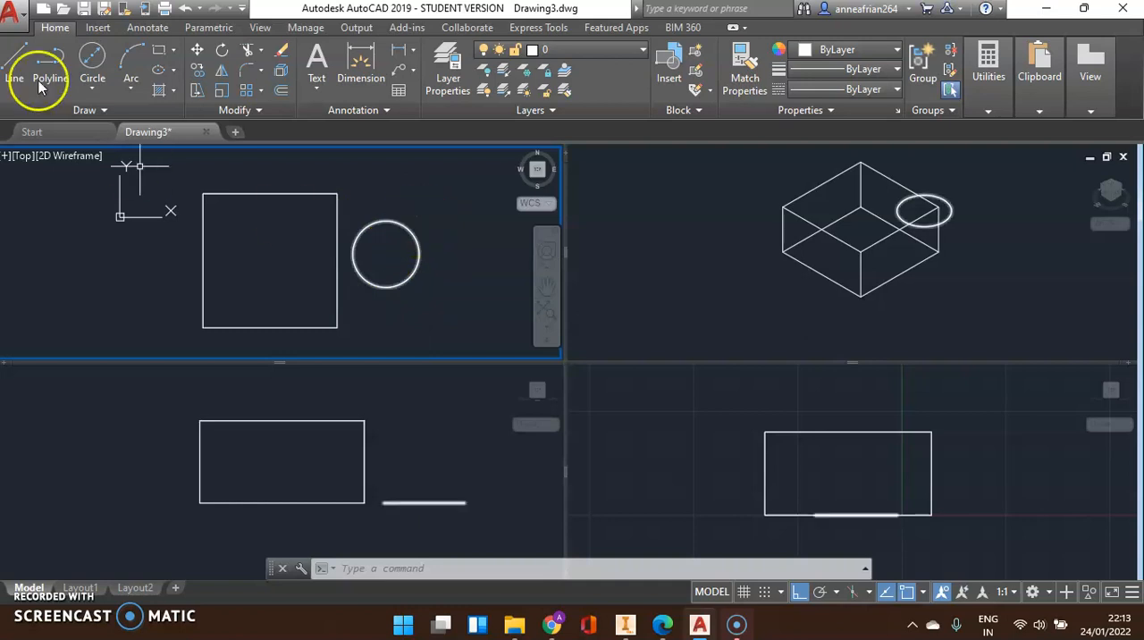
left_click(367, 227)
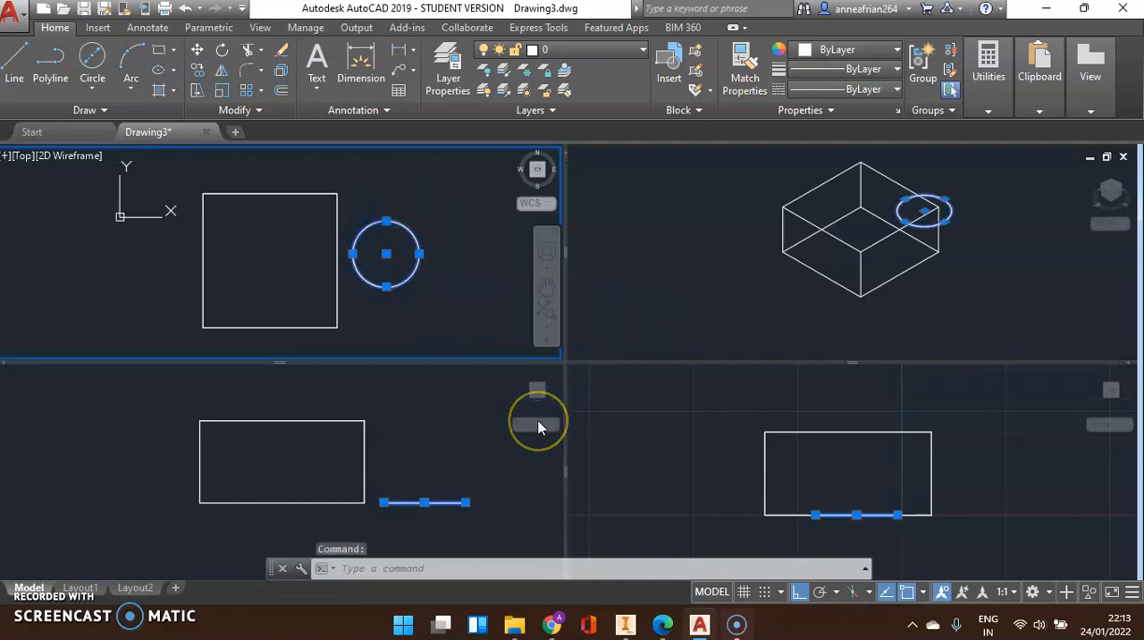
key("Delete")
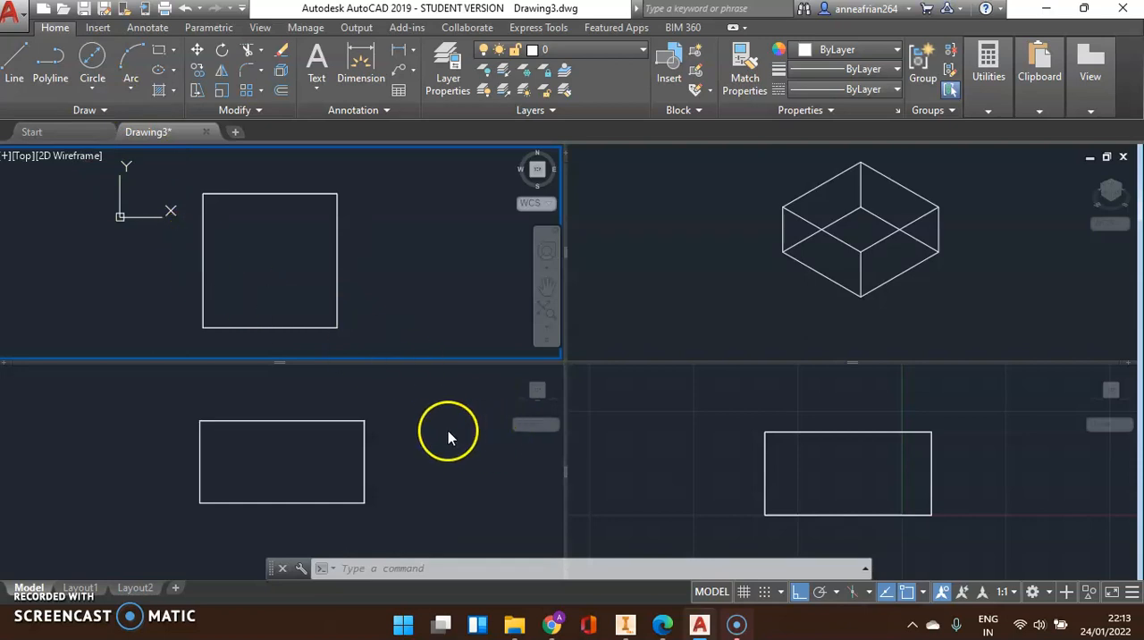
Switch between the Front, Top and Right viewports to compare the block's views and their coordinate axes
left_click(403, 407)
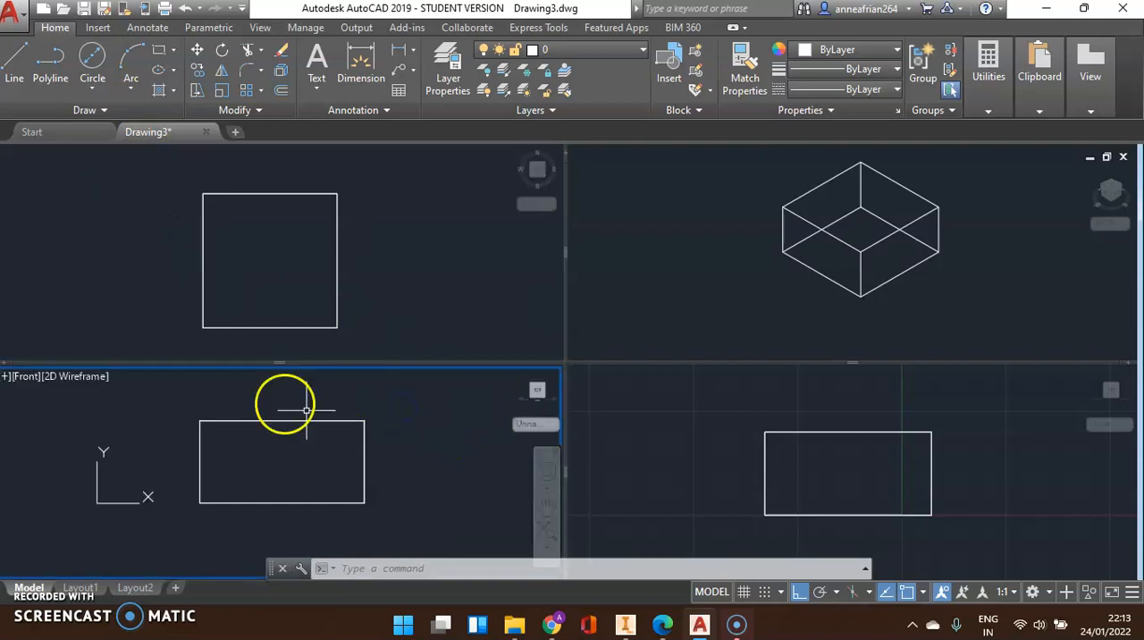
left_click(371, 216)
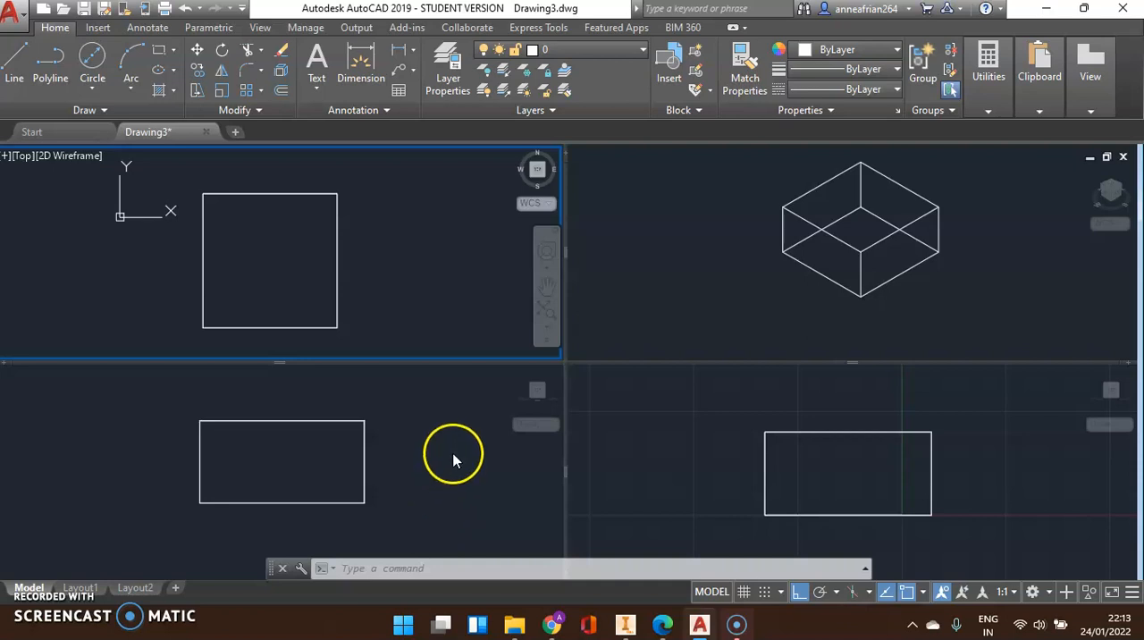
left_click(428, 419)
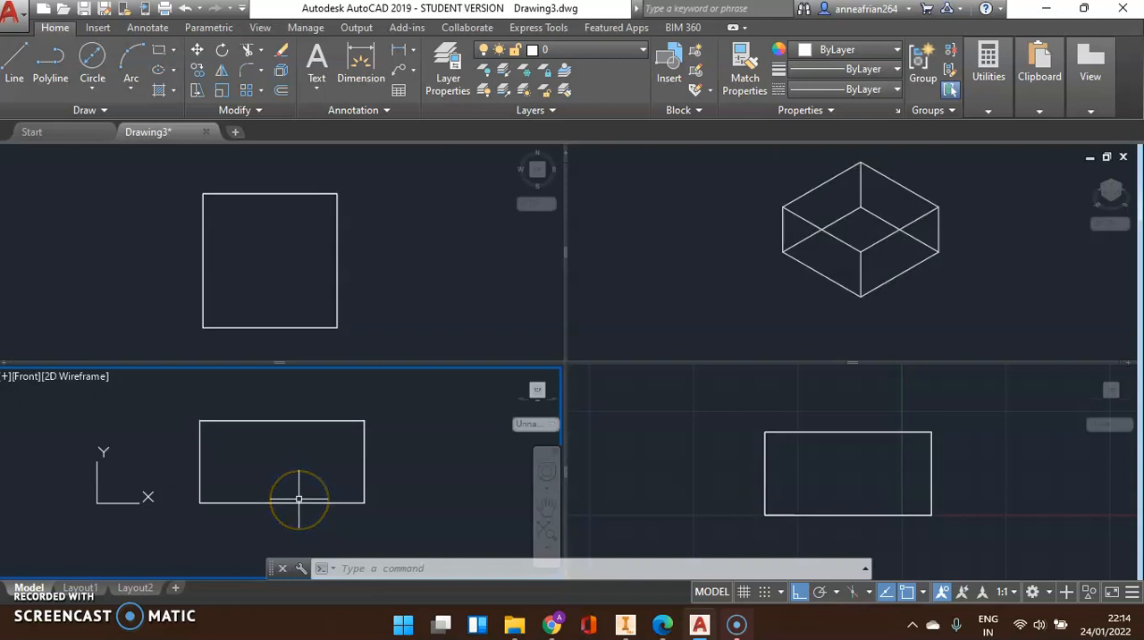
left_click(464, 233)
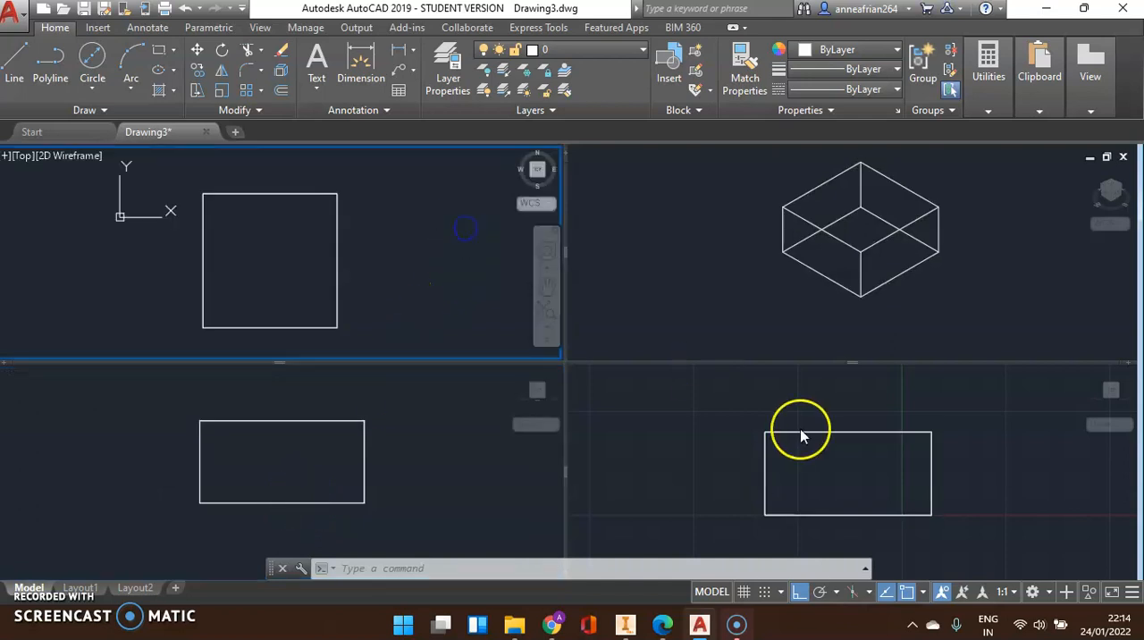
left_click(785, 417)
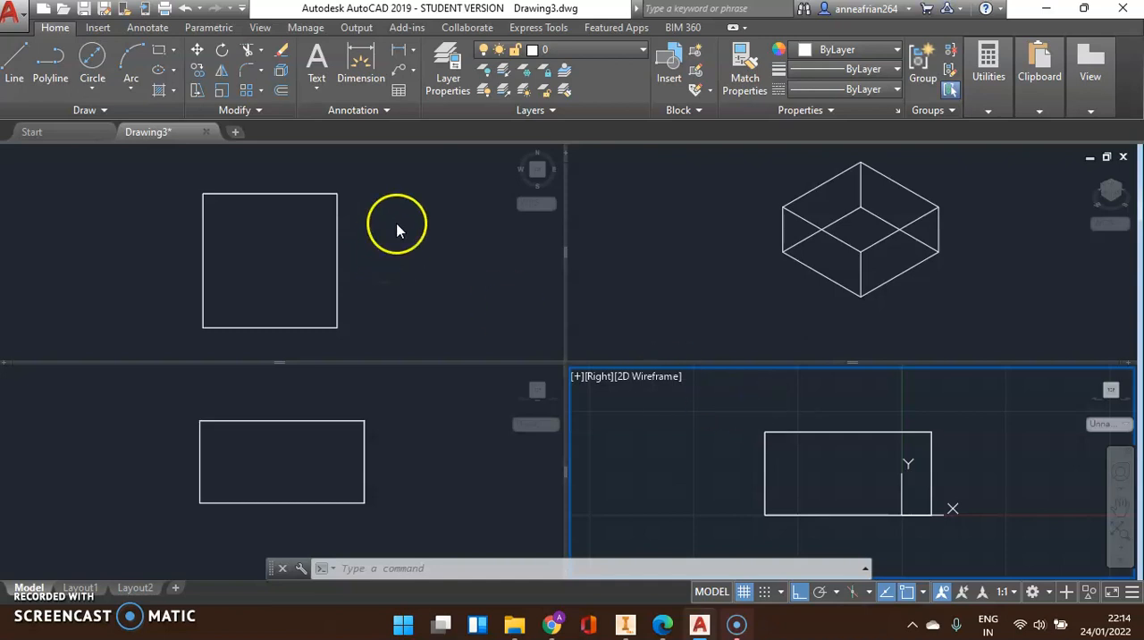
left_click(357, 269)
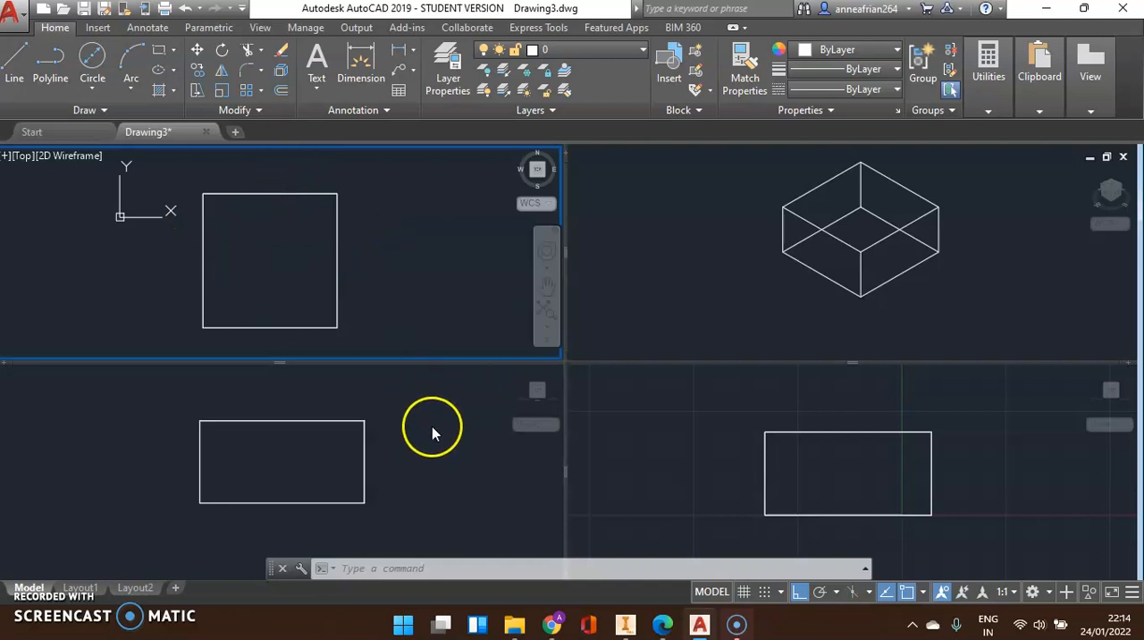
left_click(433, 426)
left_click(720, 416)
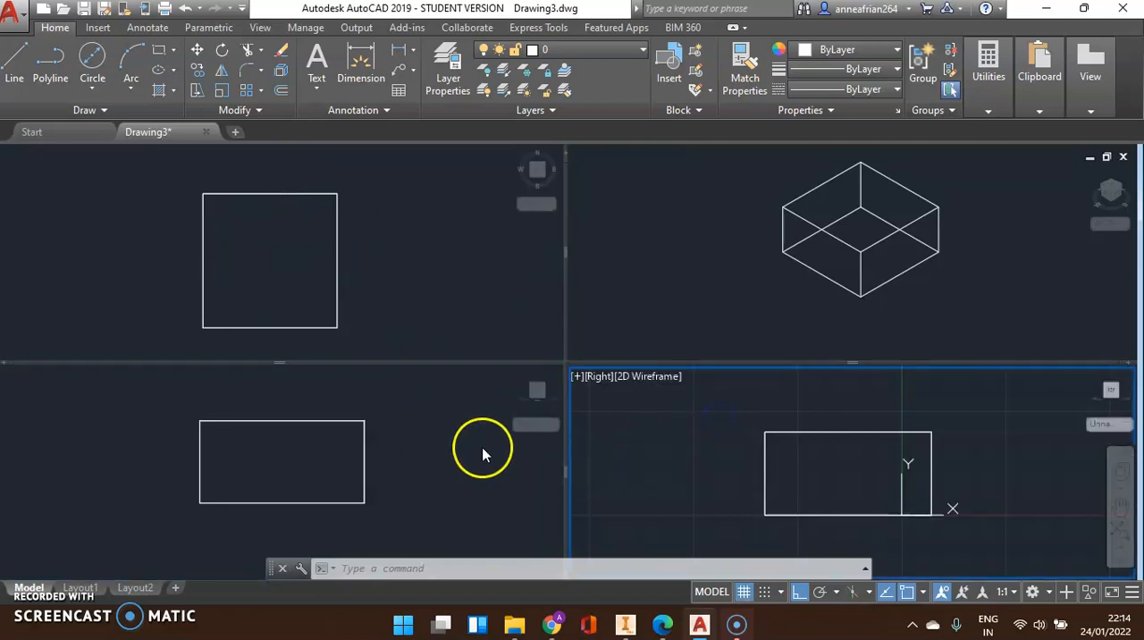
With the Front viewport active, start Circle and place an upright circle about 64 units in diameter beside the block in the Top viewport
left_click(483, 453)
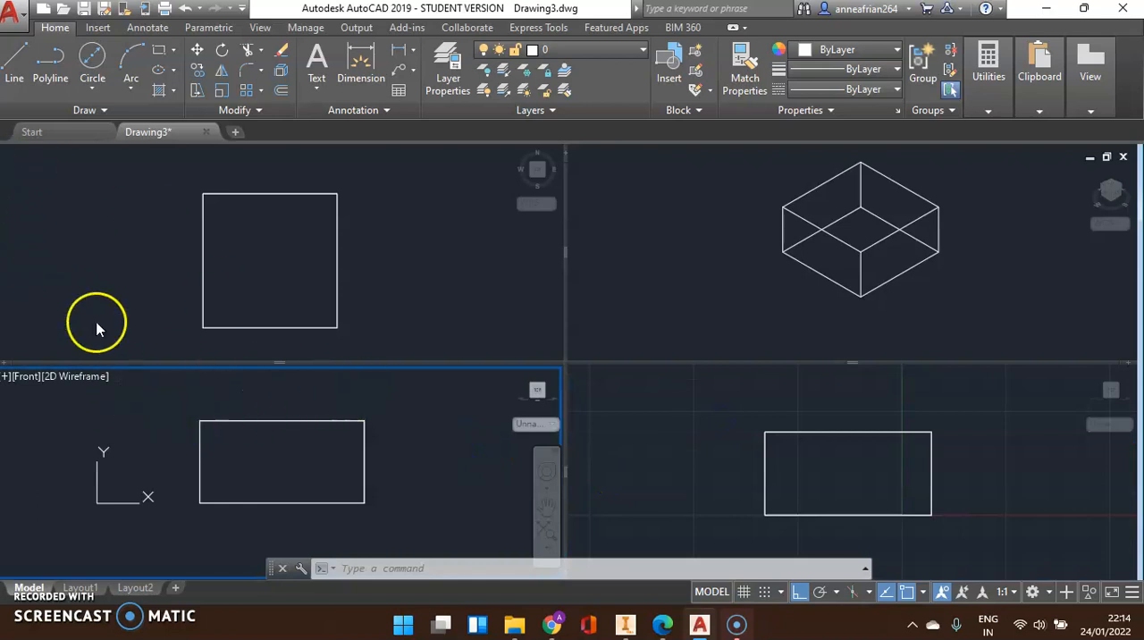
left_click(93, 63)
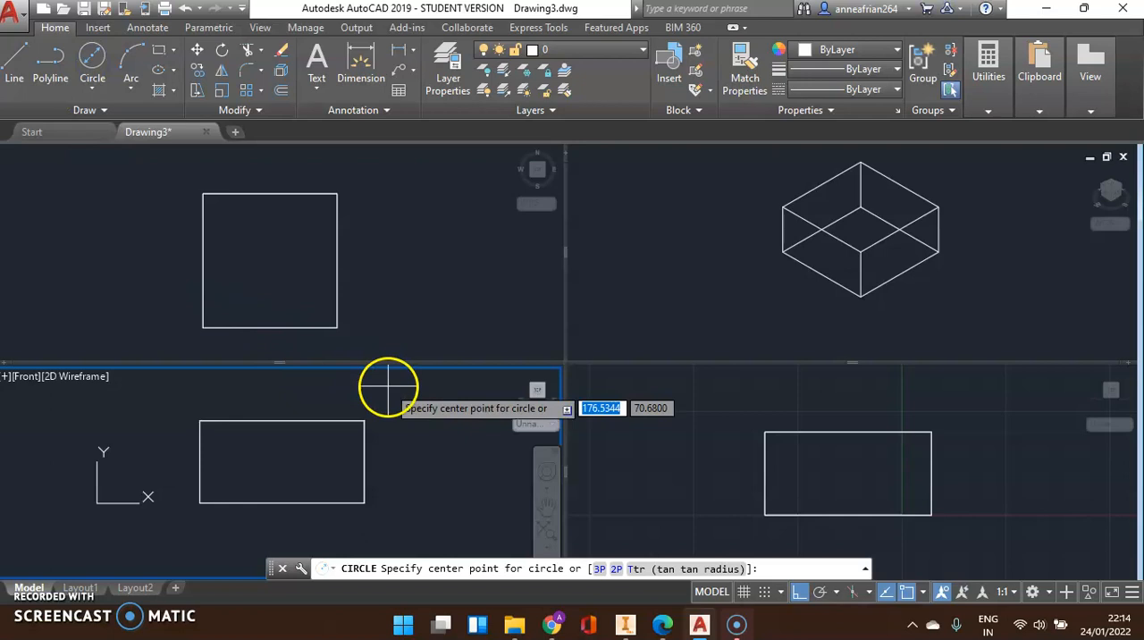
left_click(406, 238)
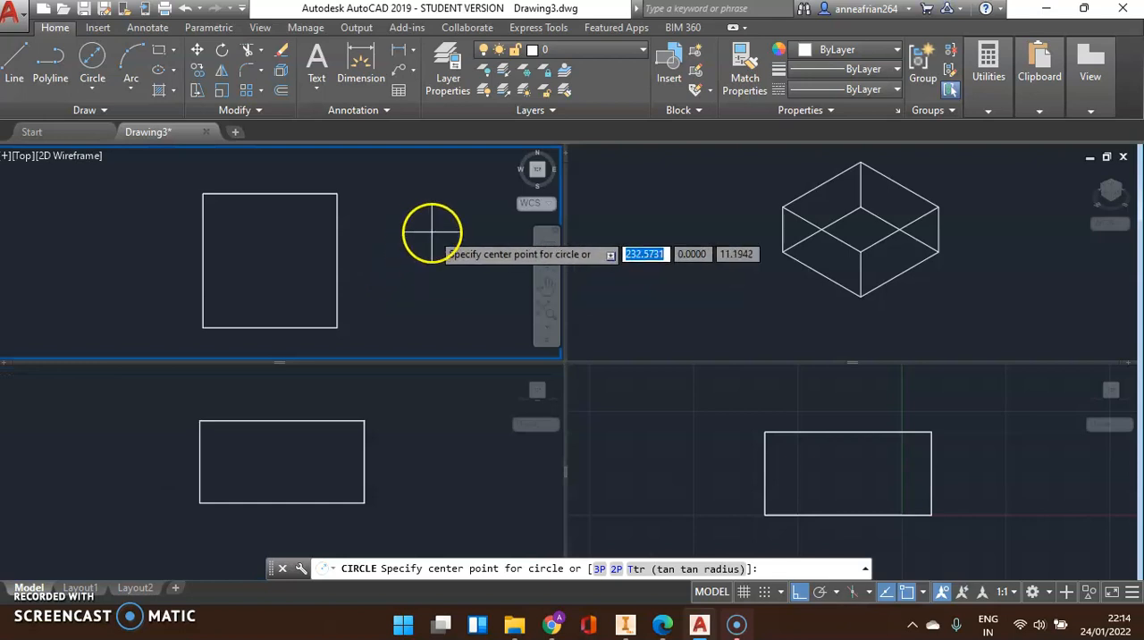
left_click(408, 258)
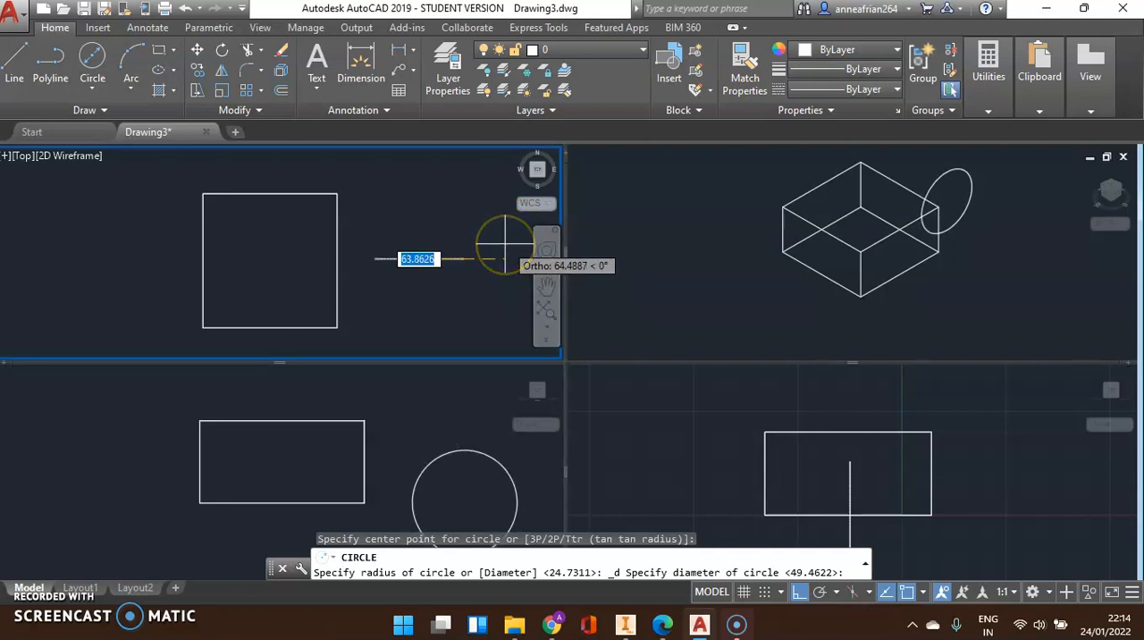
key("Escape")
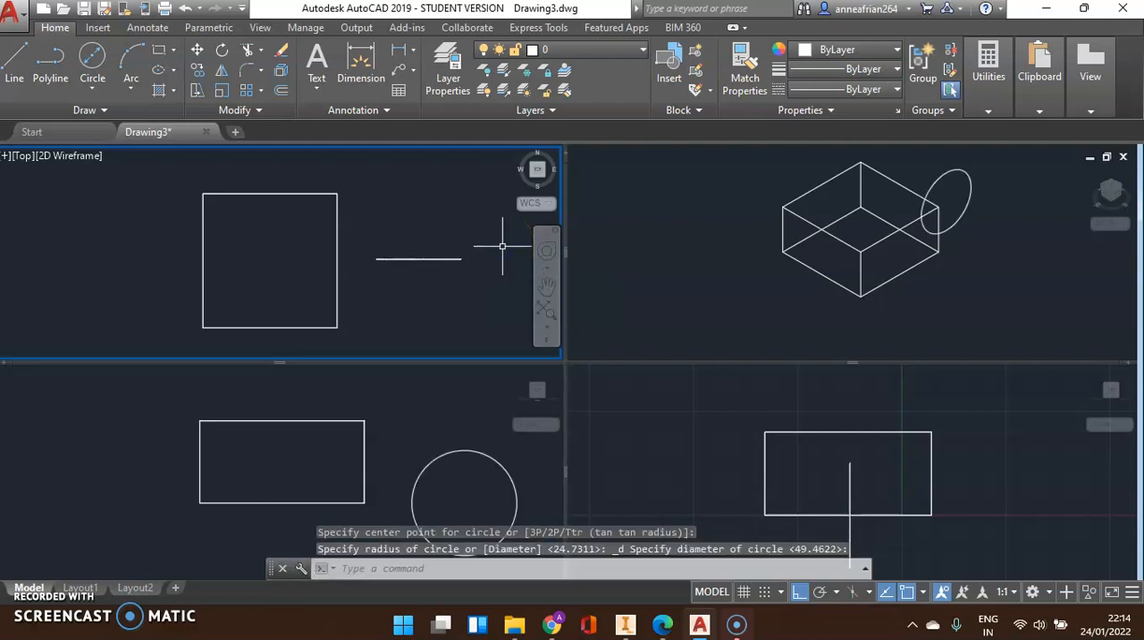
Check the upright circle in the other viewports, and copy it about 103 units along X, away from the block, in the Top viewport
left_click(989, 214)
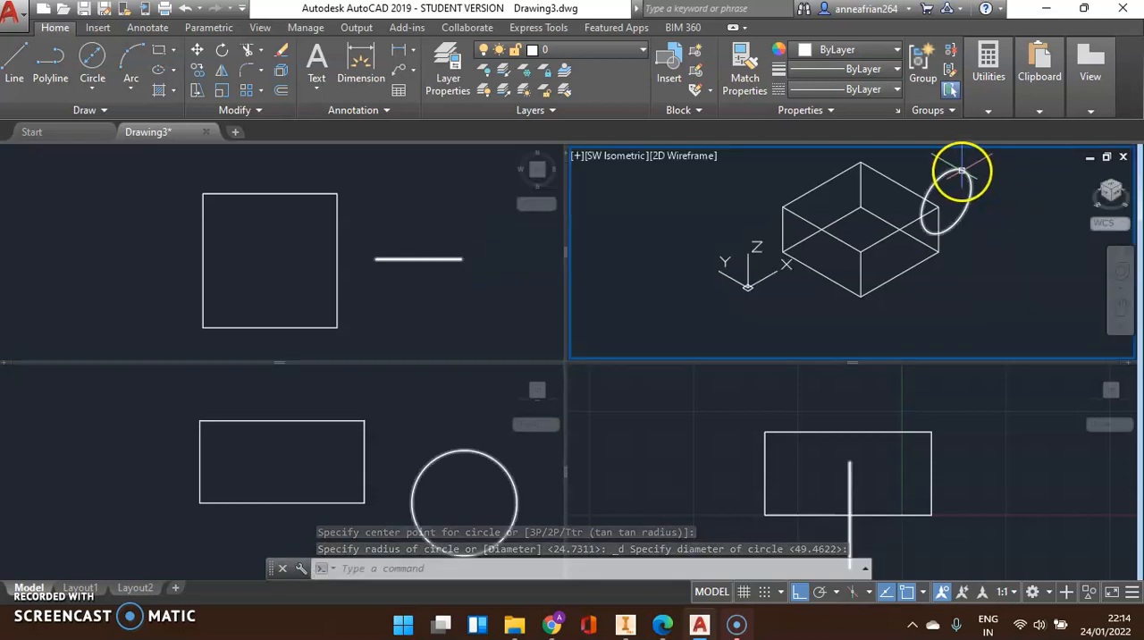
left_click(456, 514)
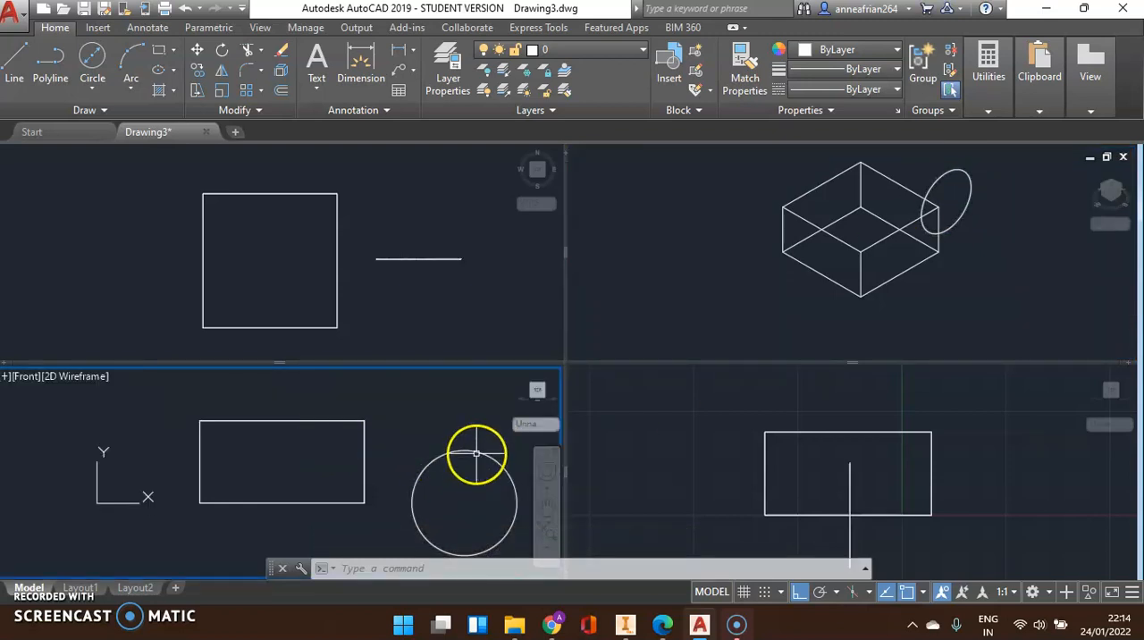
left_click(413, 287)
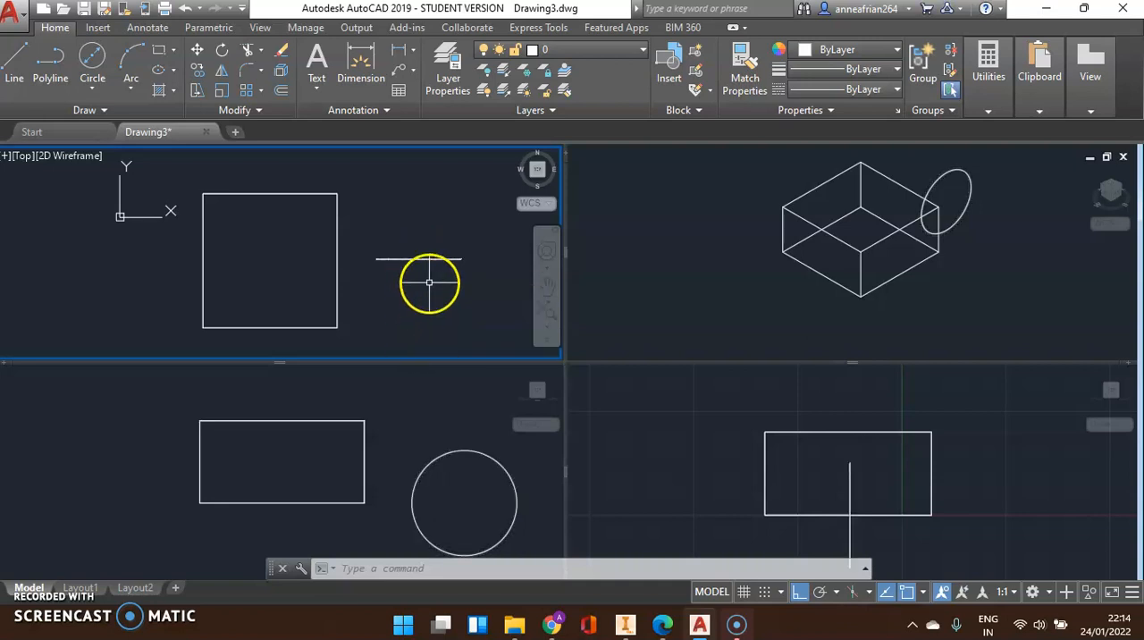
middle_click_drag(448, 257, 339, 220)
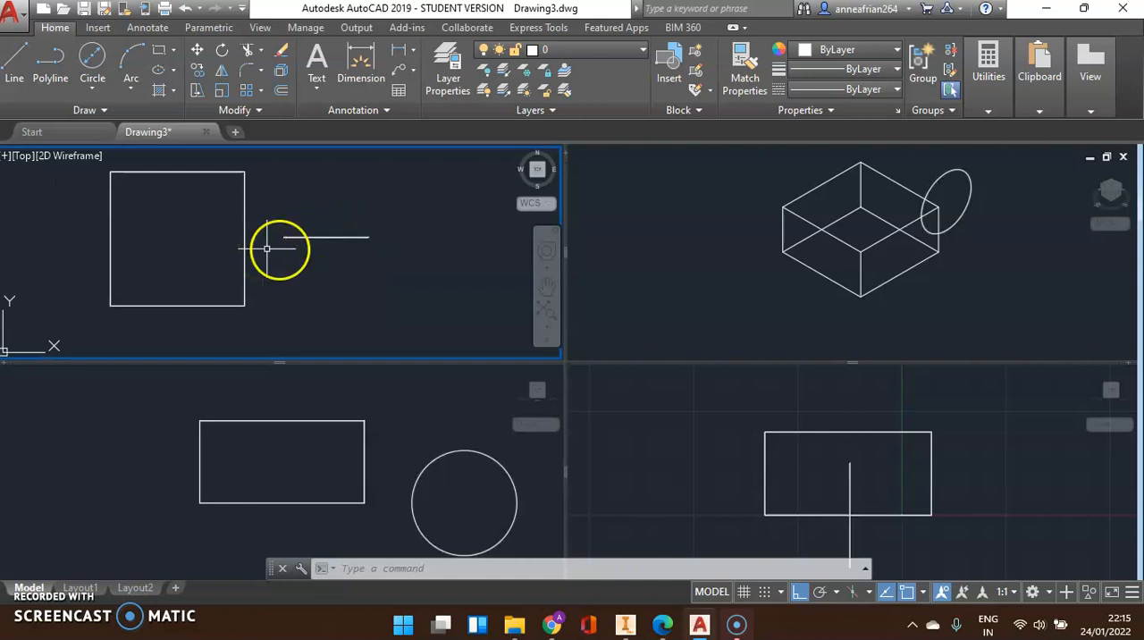
left_click(327, 237)
left_click(197, 71)
left_click(305, 202)
left_click(444, 211)
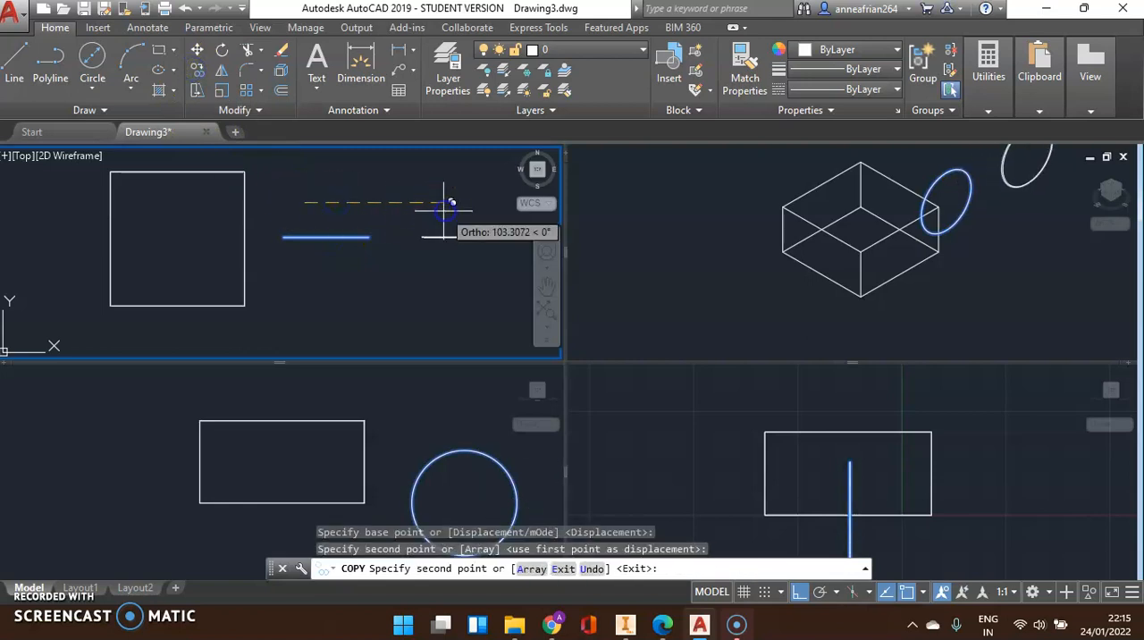
key("Escape")
Rotate the copied circle a quarter turn about its centre in the Top viewport so it stands perpendicular to the original circle
left_click(485, 257)
left_click(401, 214)
left_click(223, 50)
left_click(467, 237)
left_click(442, 299)
Move the original upright circle by its centre to the midpoint of the block's right edge in the Top viewport
left_click(326, 236)
left_click(307, 199)
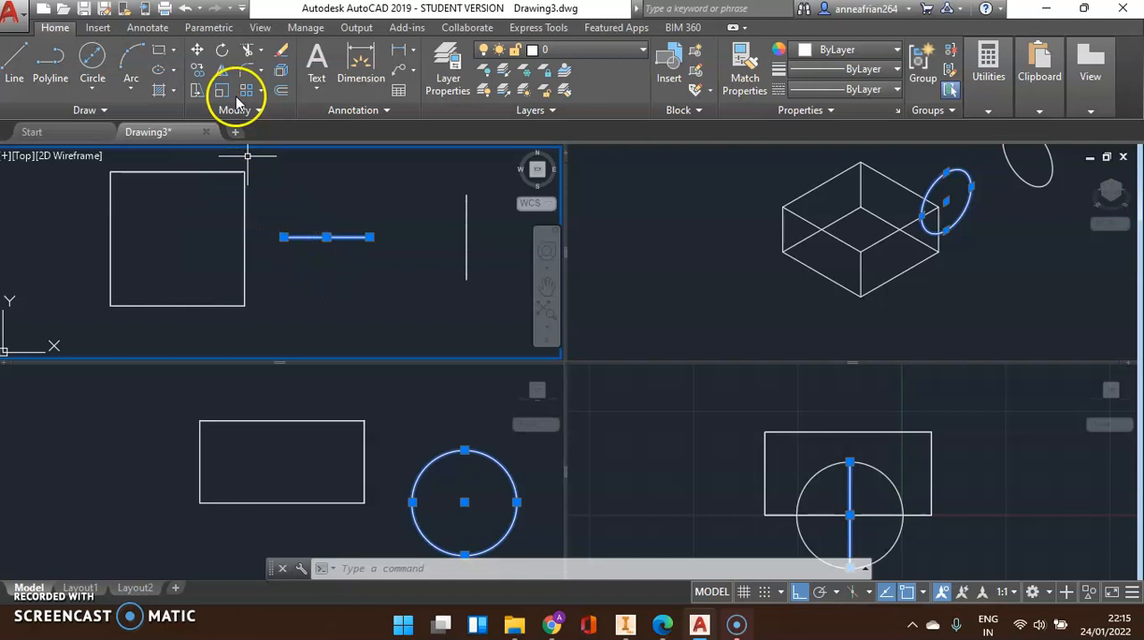
left_click(196, 50)
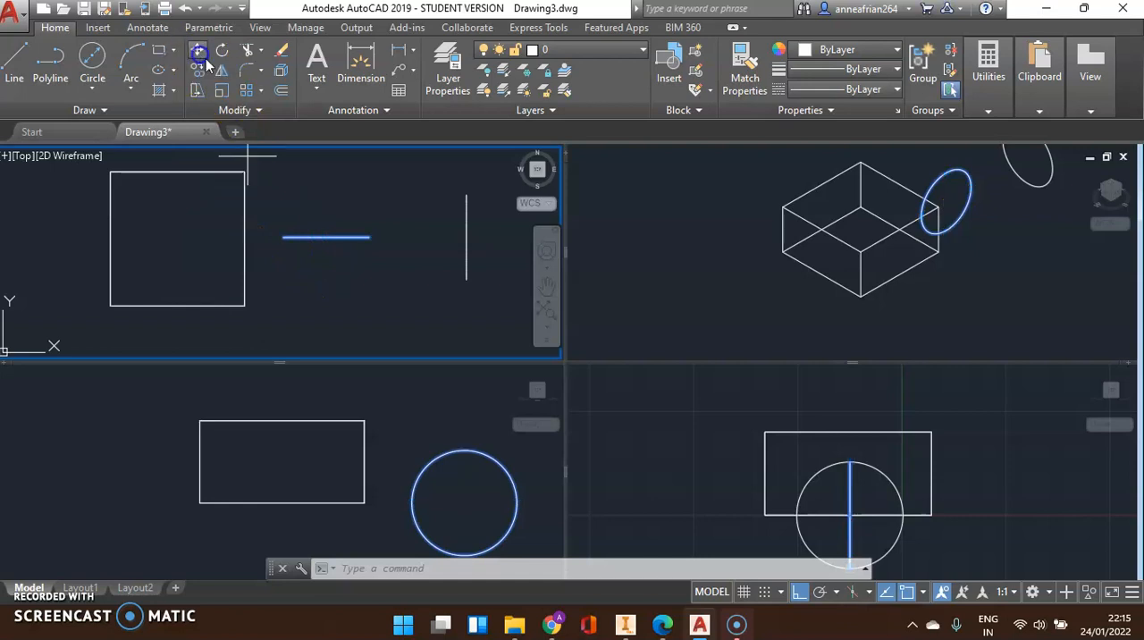
left_click(327, 237)
left_click(257, 225)
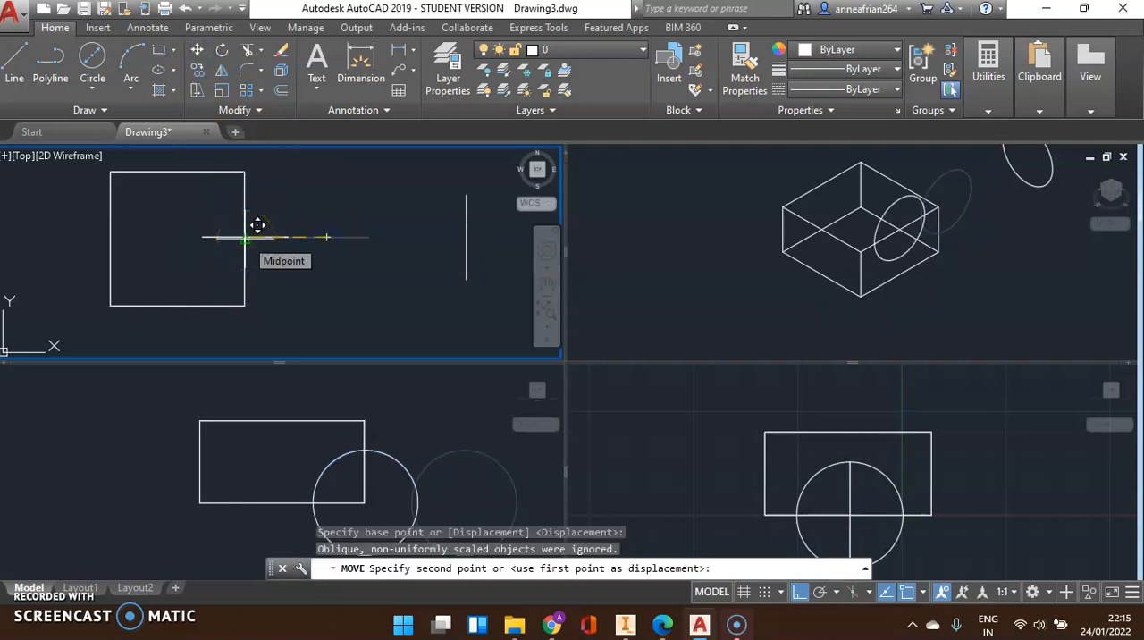
Move the rotated circle by its centre to the midpoint of the block's back edge in the Top viewport
left_click(492, 223)
left_click(437, 224)
left_click(206, 52)
left_click(466, 237)
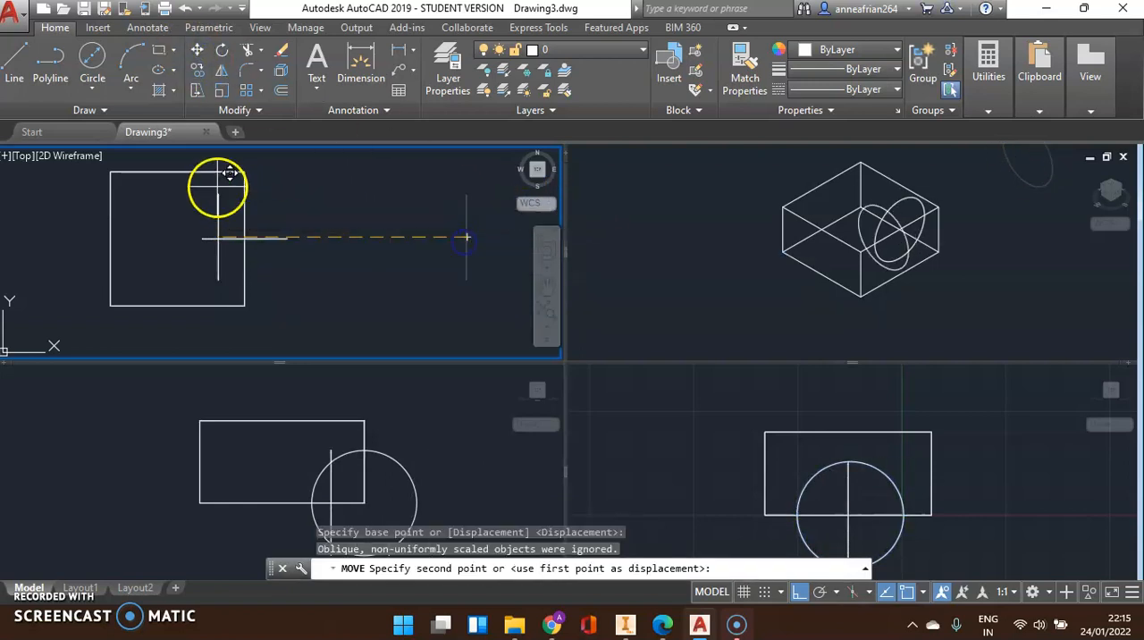
left_click(178, 179)
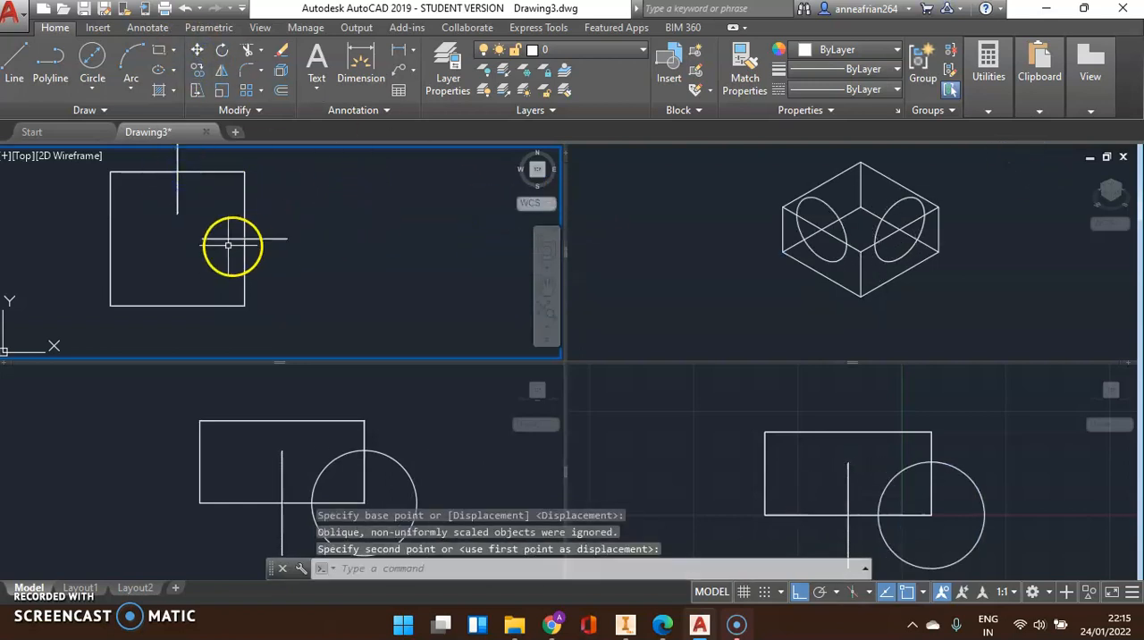
Slice the block using the circle on its right edge as the planar object, keeping both sides
scroll(412, 204, "down", 2)
scroll(215, 214, "up", 2)
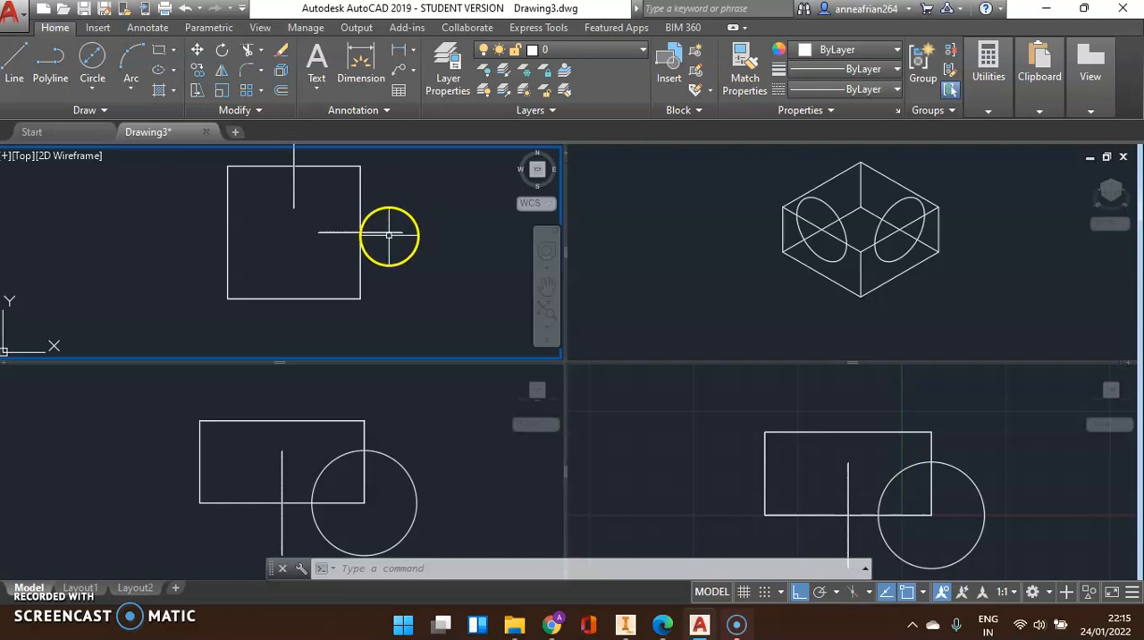
scroll(378, 235, "down", 2)
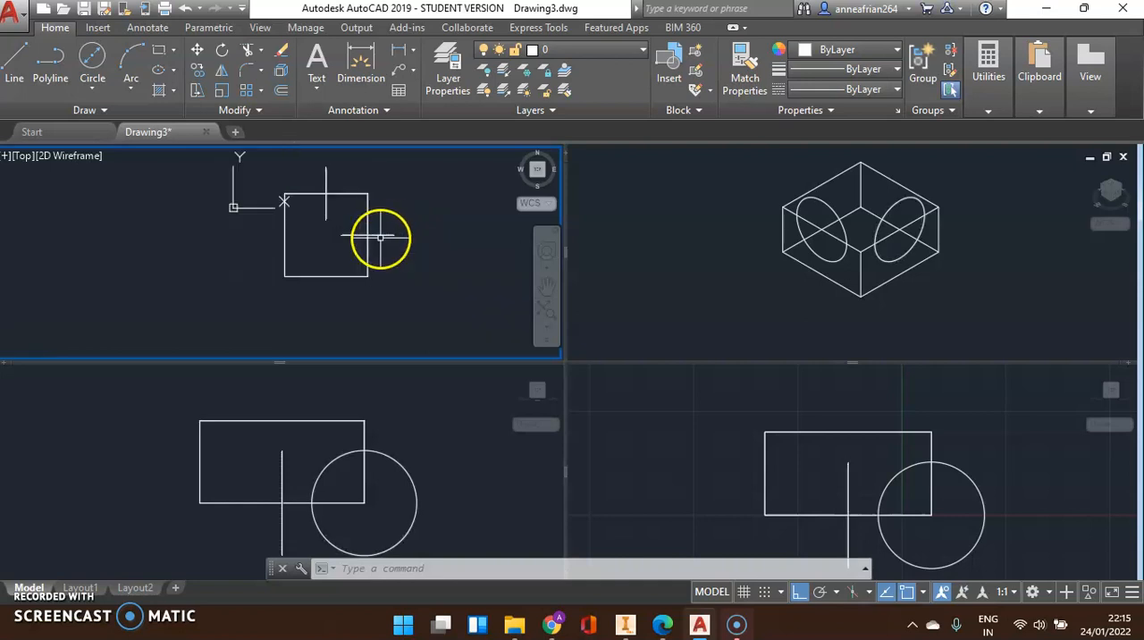
scroll(315, 183, "up", 2)
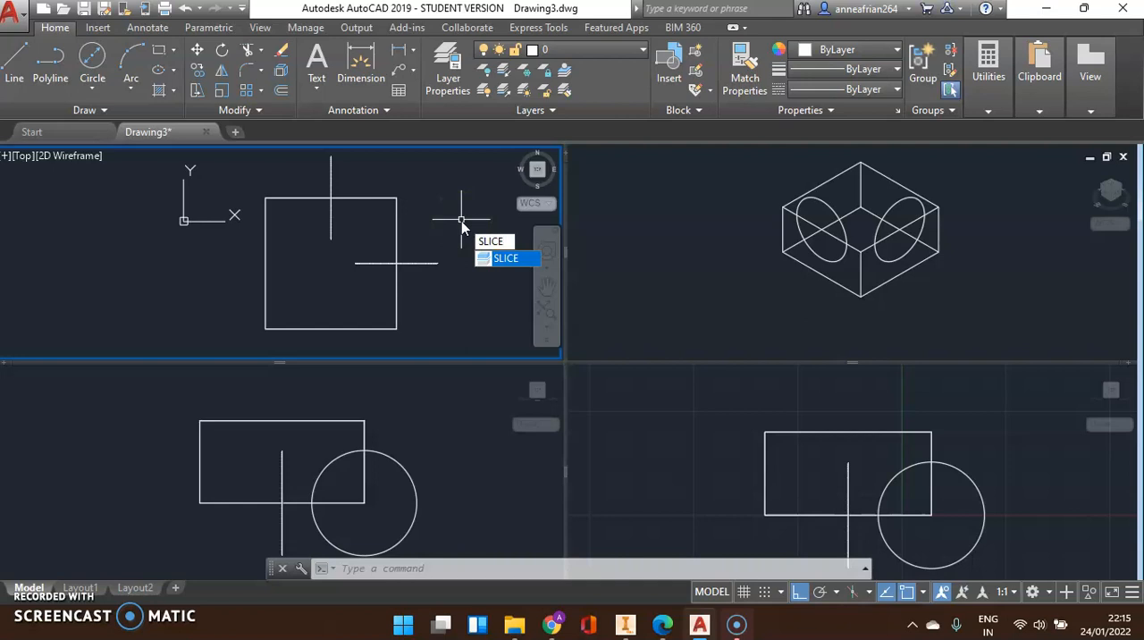
key("Return")
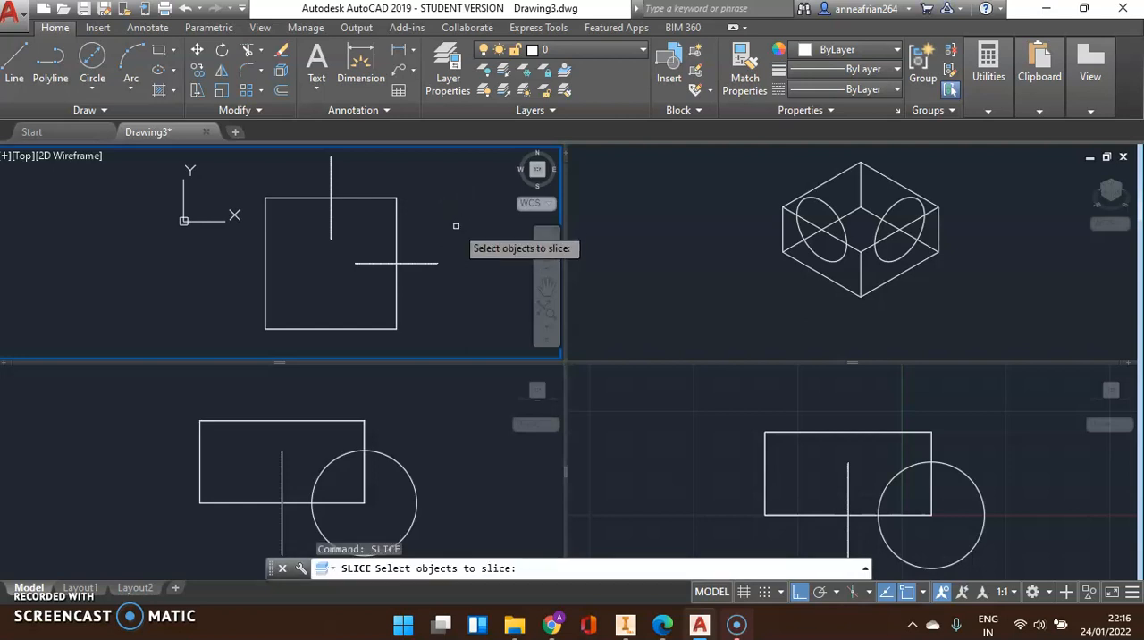
left_click(395, 205)
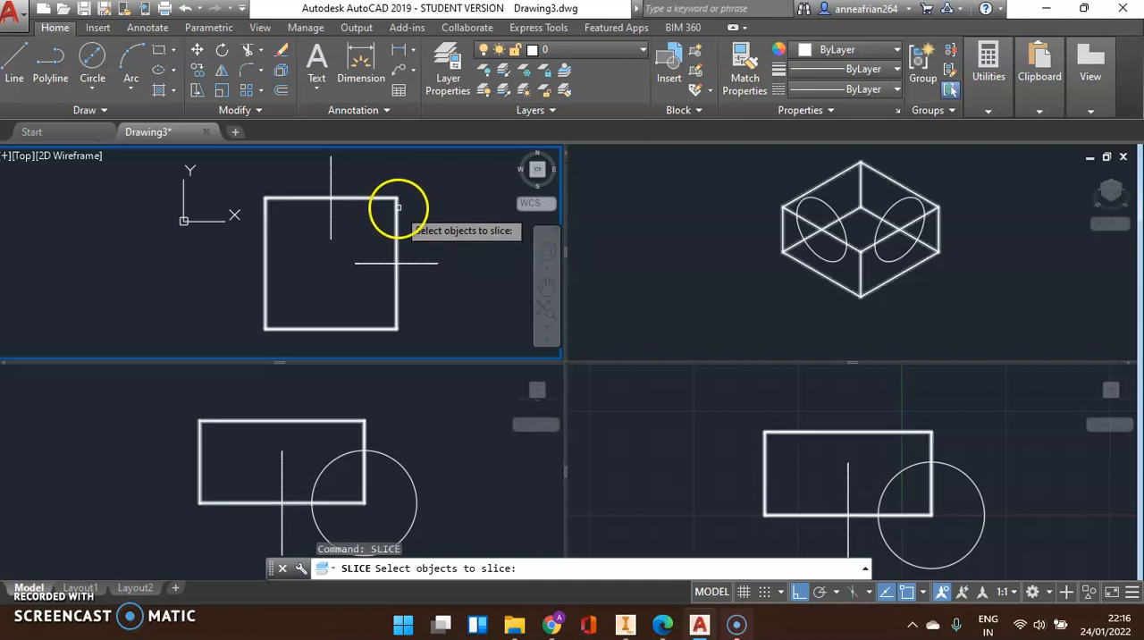
key("Return")
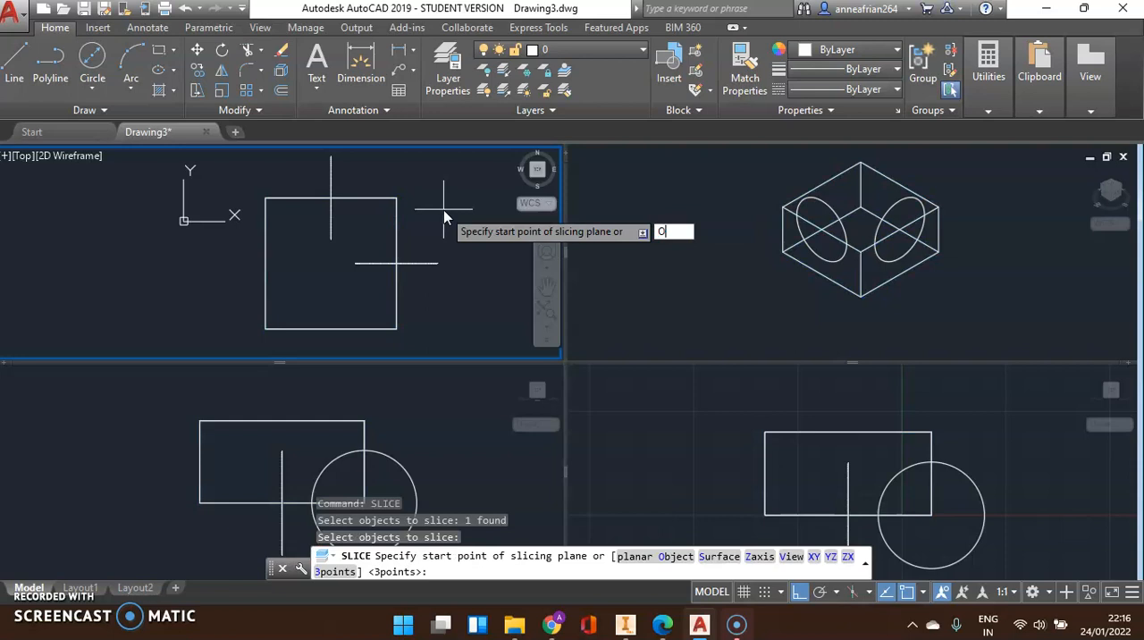
key("Return")
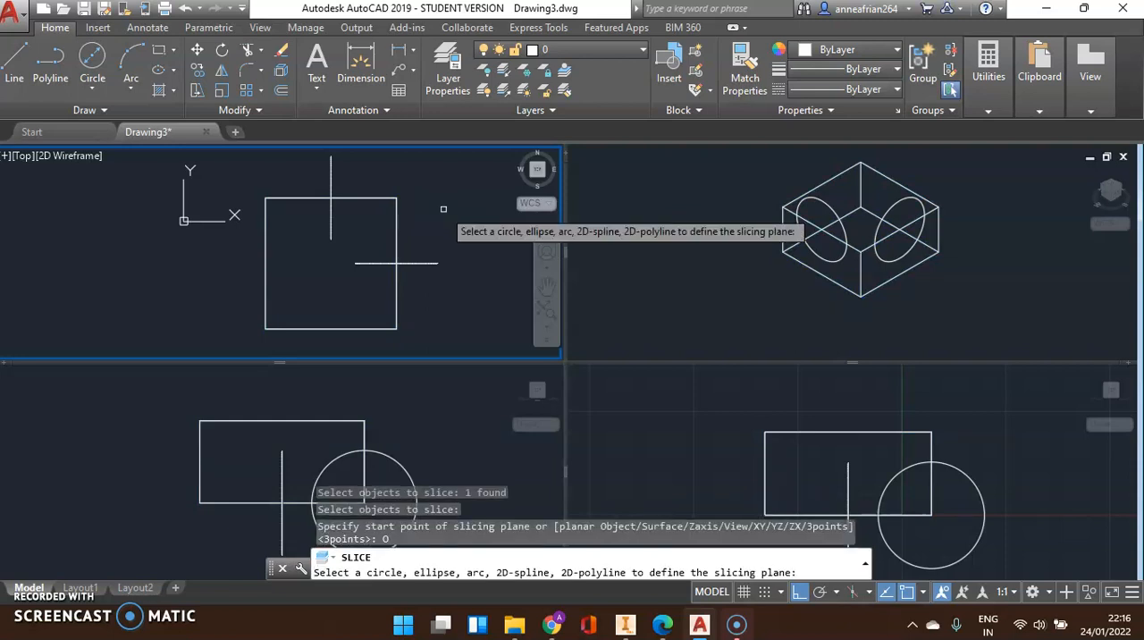
left_click(415, 261)
key("Return")
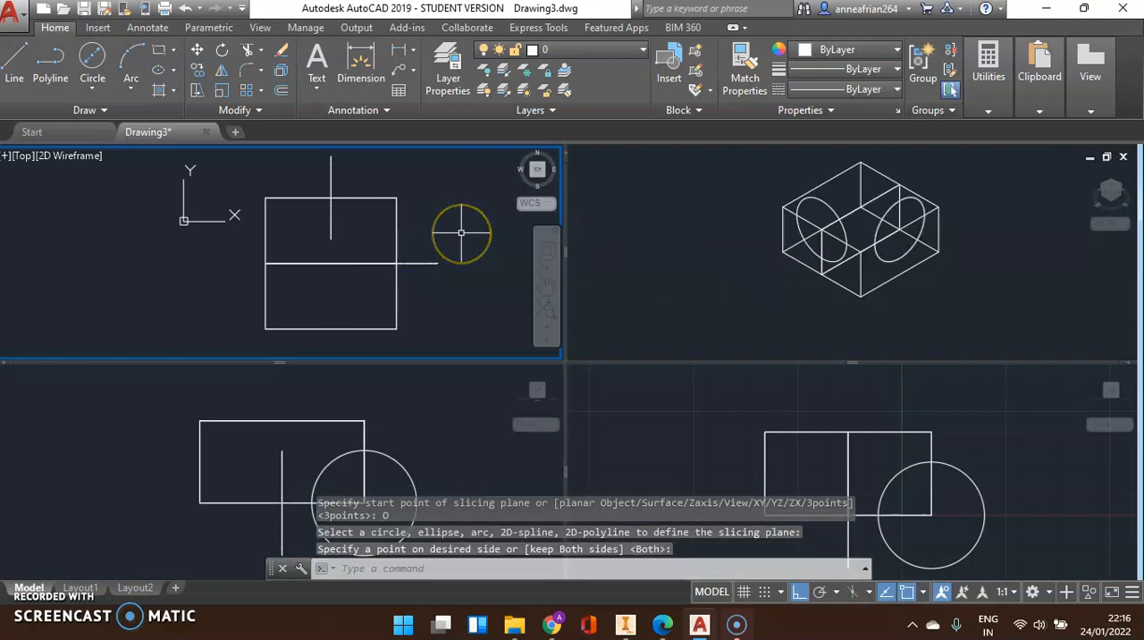
Check the split by selecting the back half and the front half of the block one at a time in the Top viewport
left_click(440, 262)
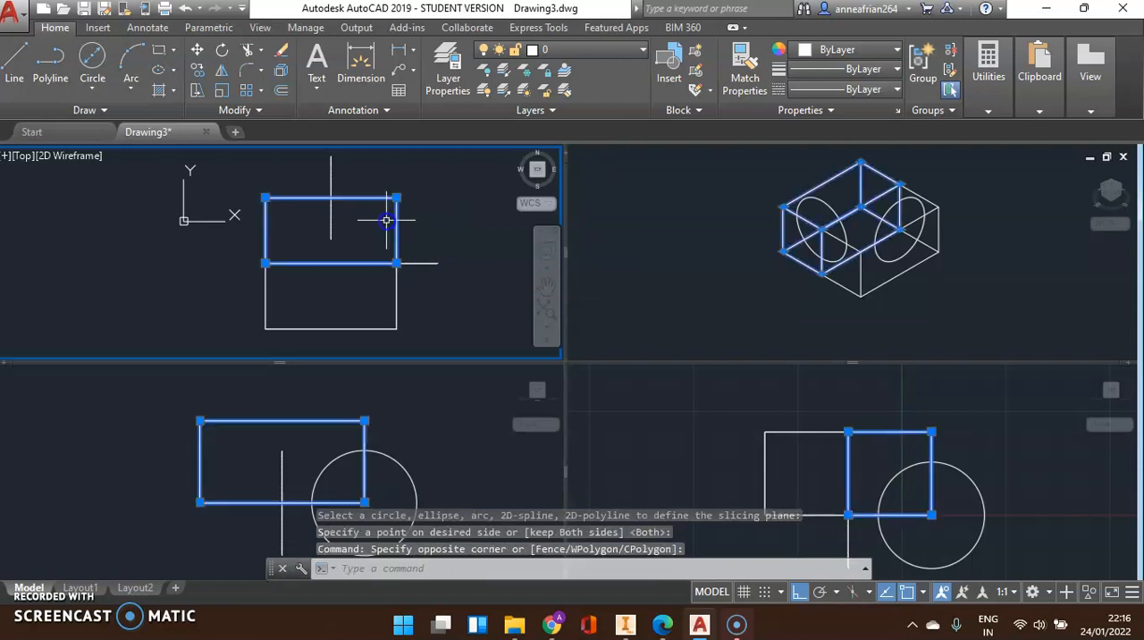
key("Escape")
left_click(407, 294)
left_click(383, 257)
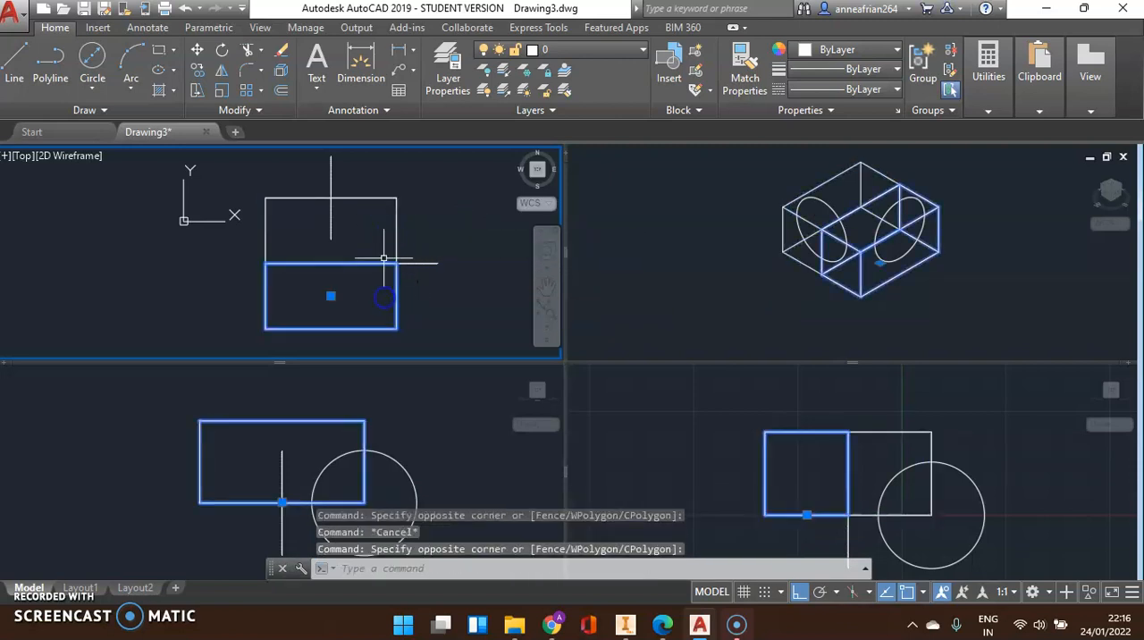
key("Escape")
Erase the back half of the block in the Top viewport, and undo the erasure
left_click(411, 217)
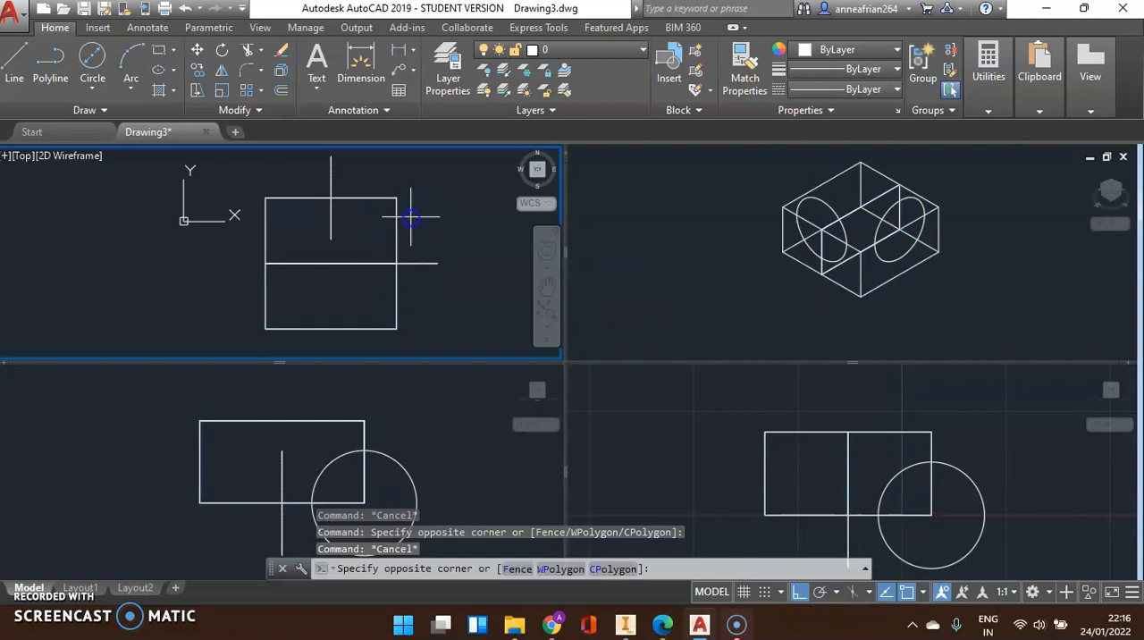
left_click(386, 206)
key("Delete")
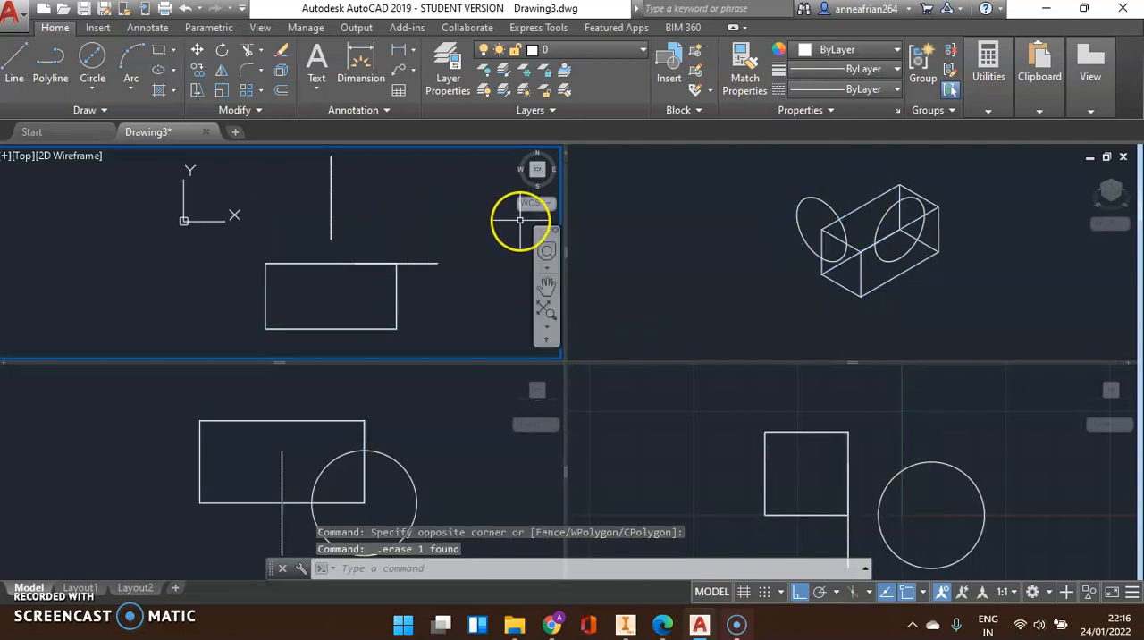
key("ctrl+z")
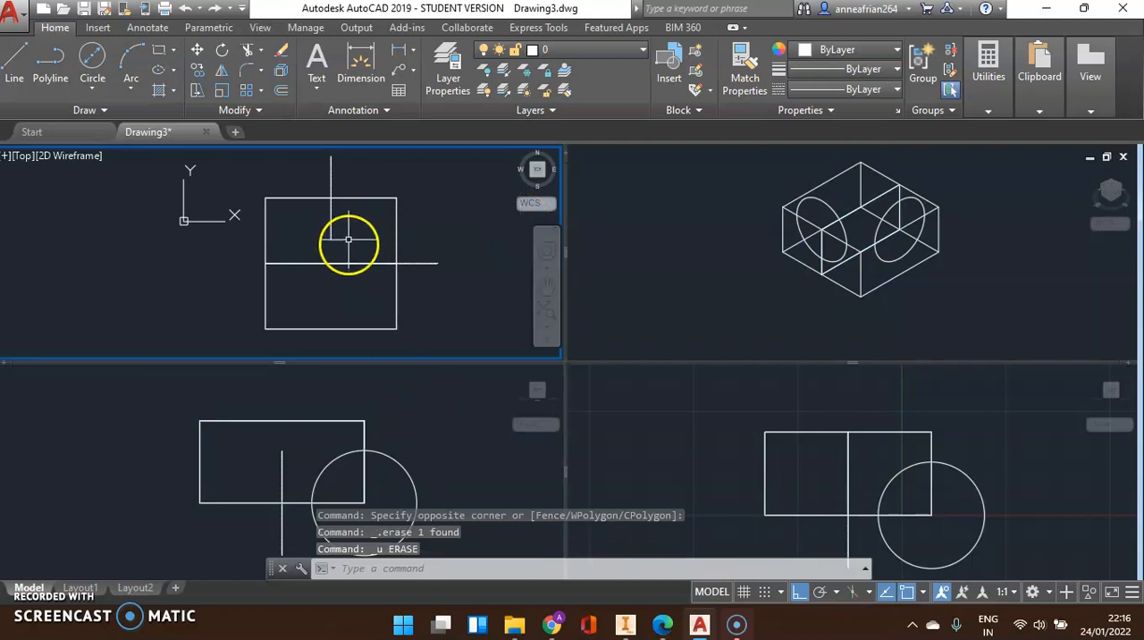
Slice both halves of the block using the circle on the back edge as the planar object, keeping both sides
type("sl")
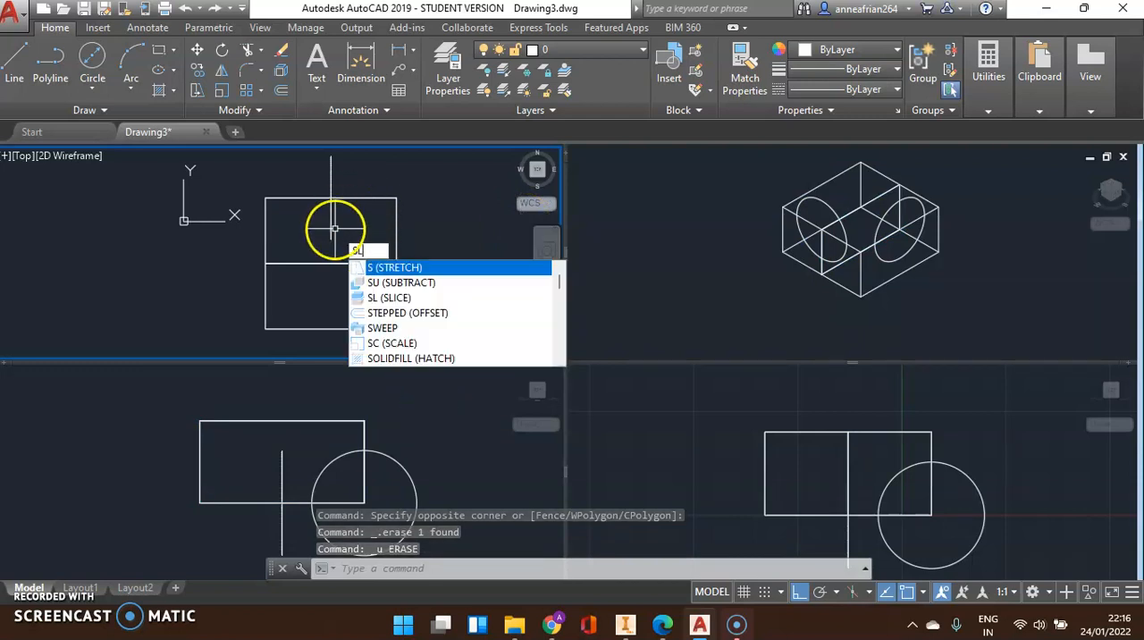
key("Return")
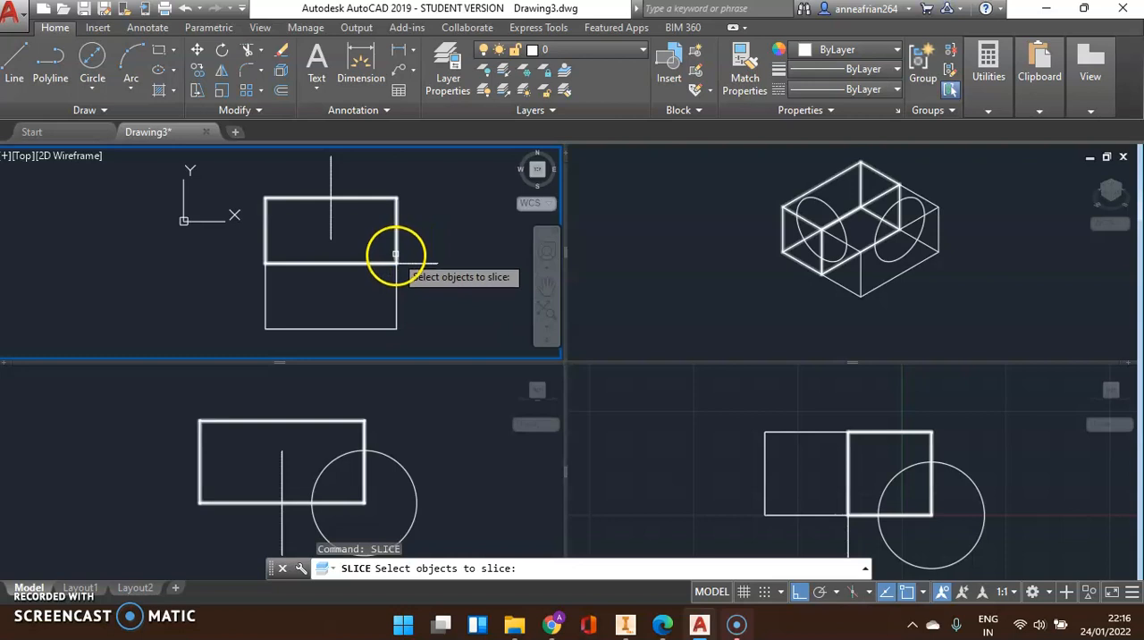
left_click(395, 210)
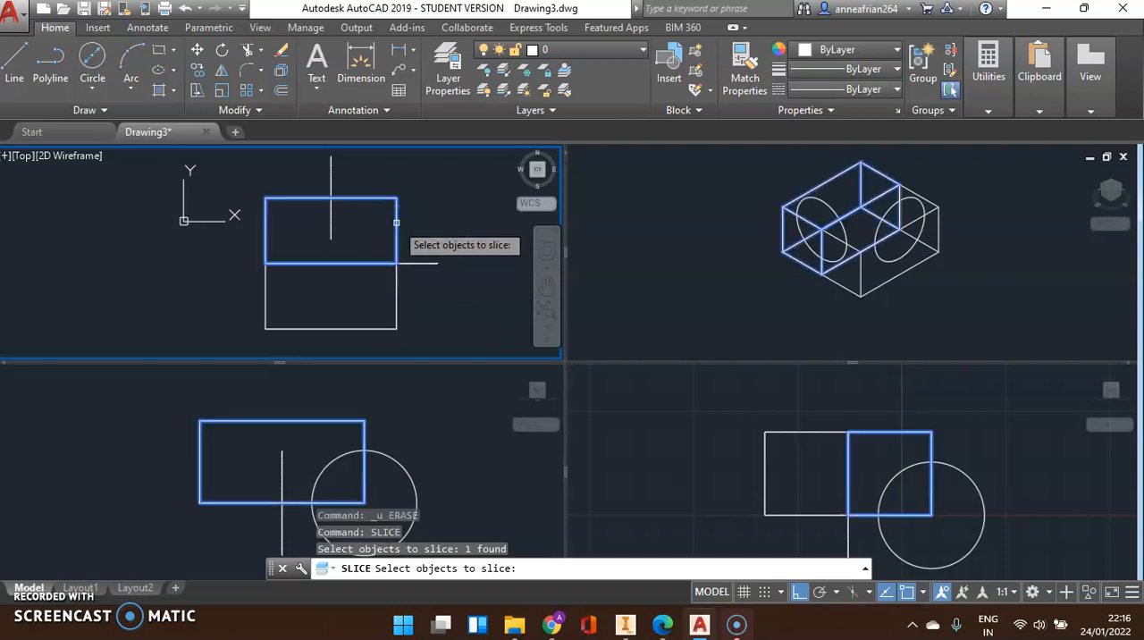
left_click(396, 290)
key("Return")
type("O")
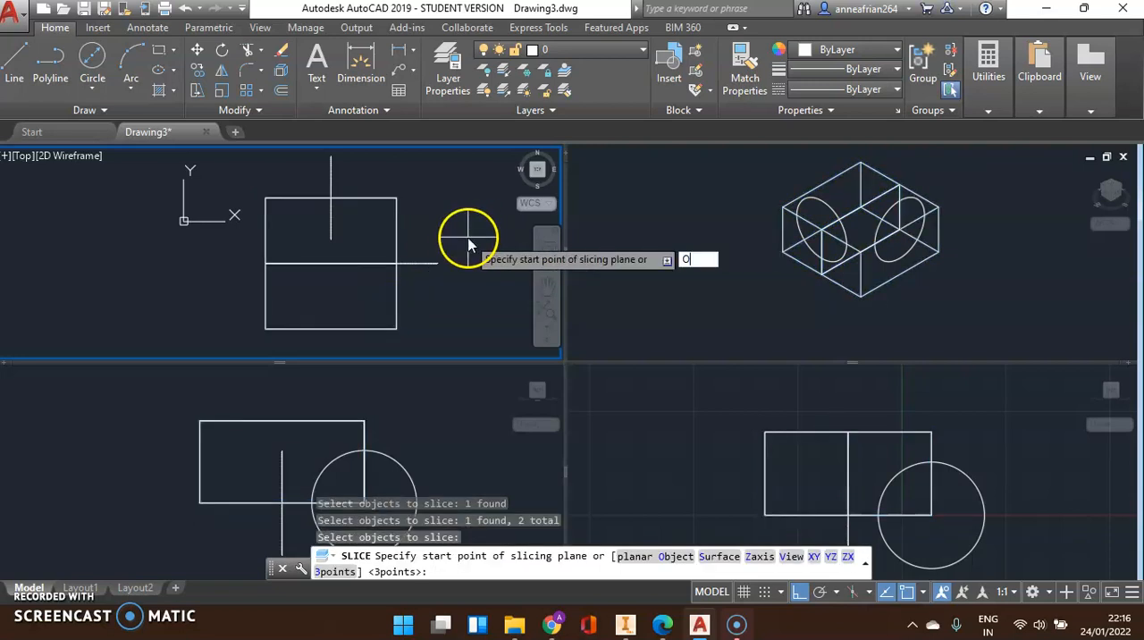
key("Return")
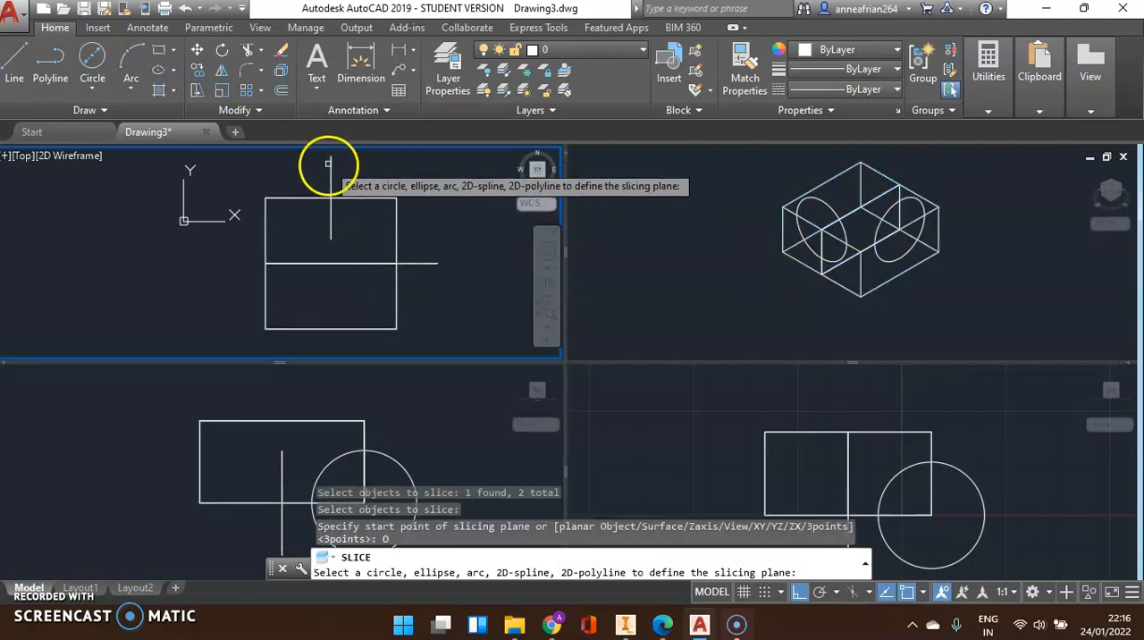
left_click(329, 171)
key("Return")
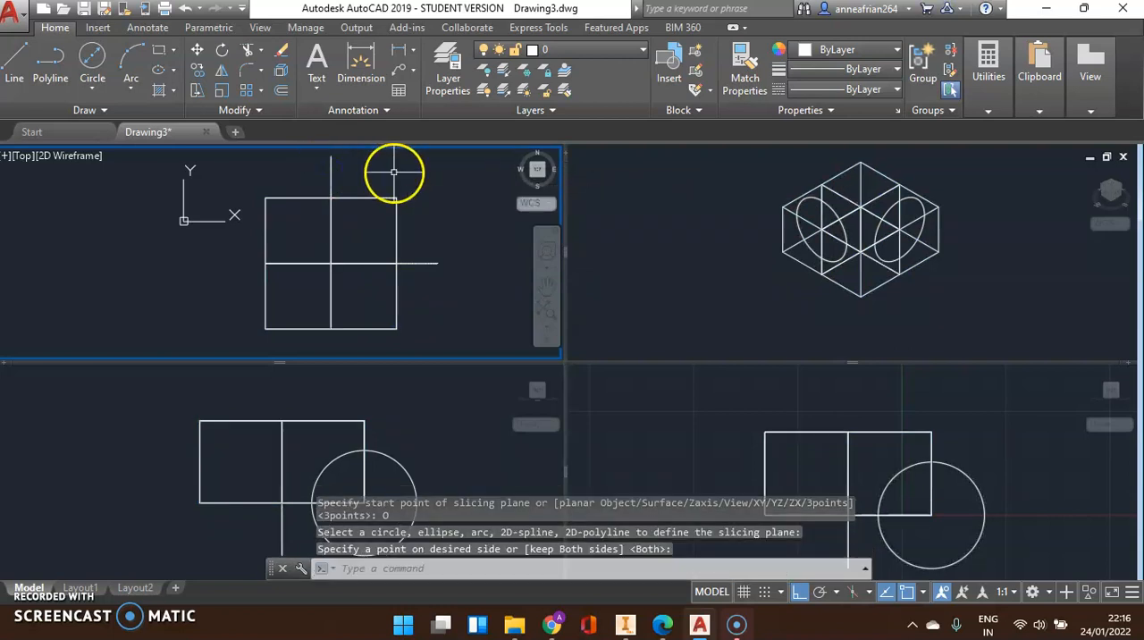
Erase the two upright circles that served as slicing planes
left_click(429, 280)
left_click(428, 253)
left_click(375, 166)
left_click(314, 175)
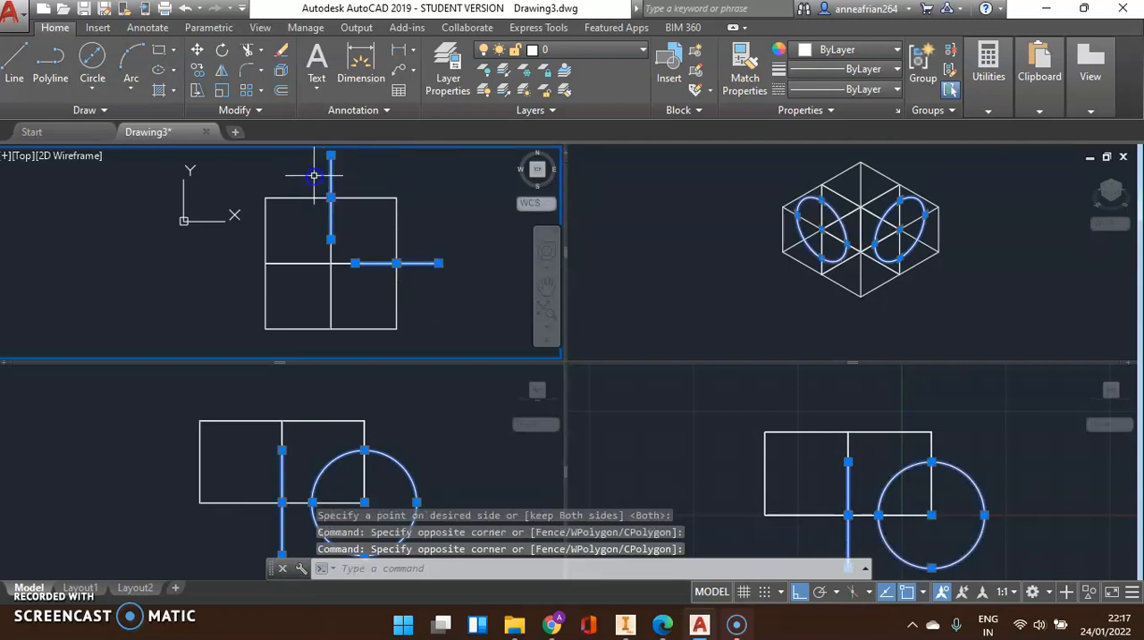
key("Delete")
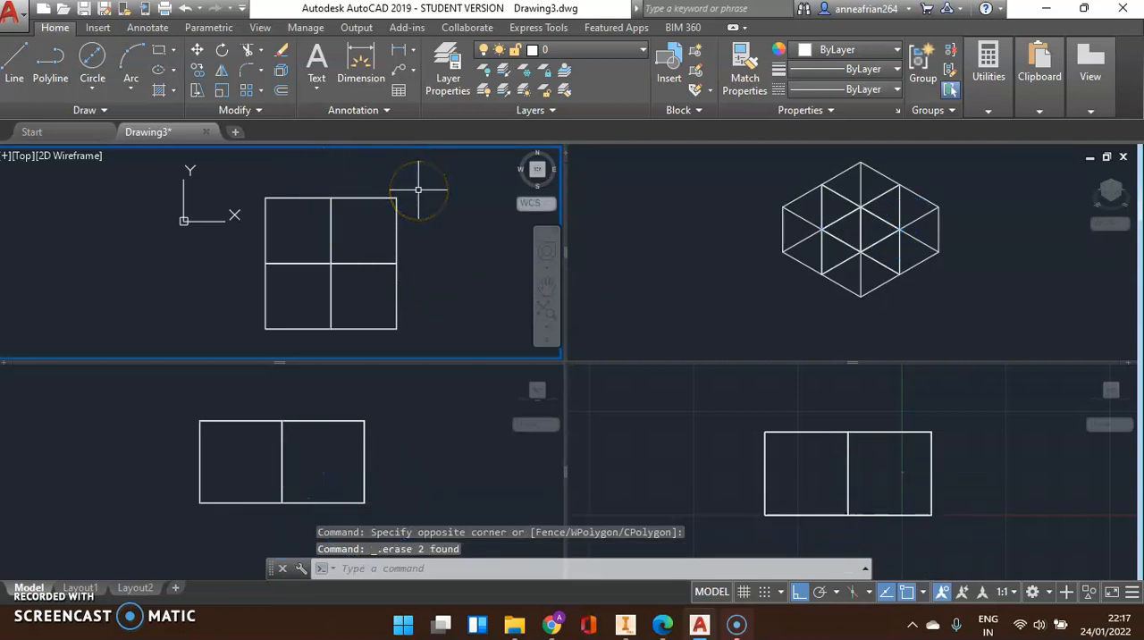
Set the colour of the block's back right quarter, as seen in the Top viewport, to Yellow
left_click(804, 249)
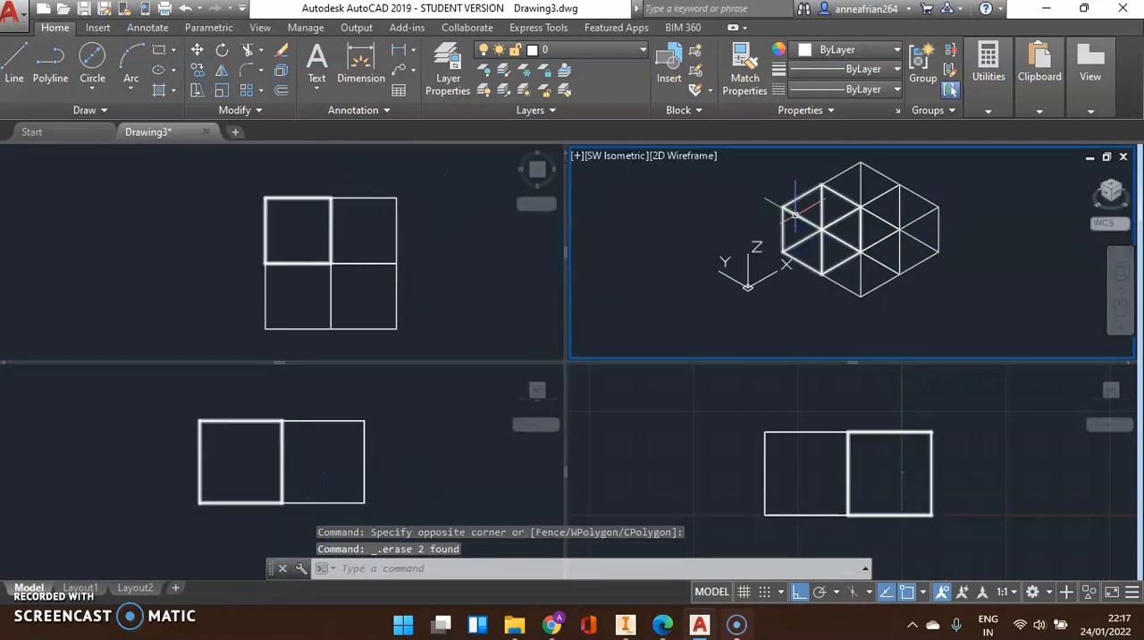
left_click(403, 199)
left_click(397, 198)
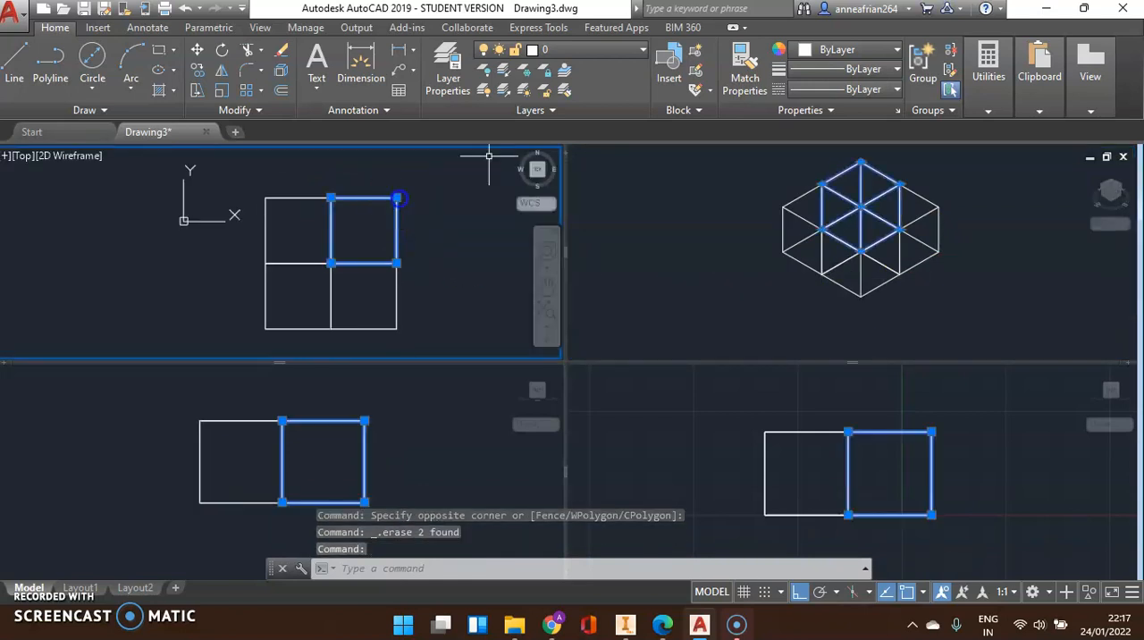
left_click(845, 55)
left_click(821, 222)
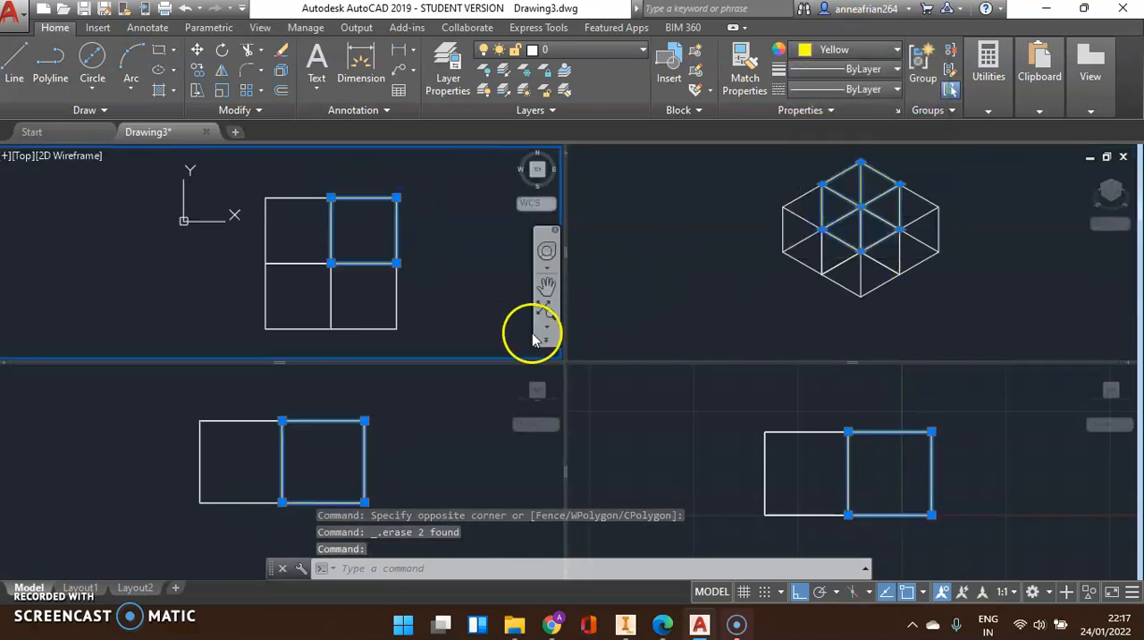
key("Escape")
Set the colour of the block's back left quarter, as seen in the Top viewport, to cyan
left_click(327, 238)
left_click(252, 150)
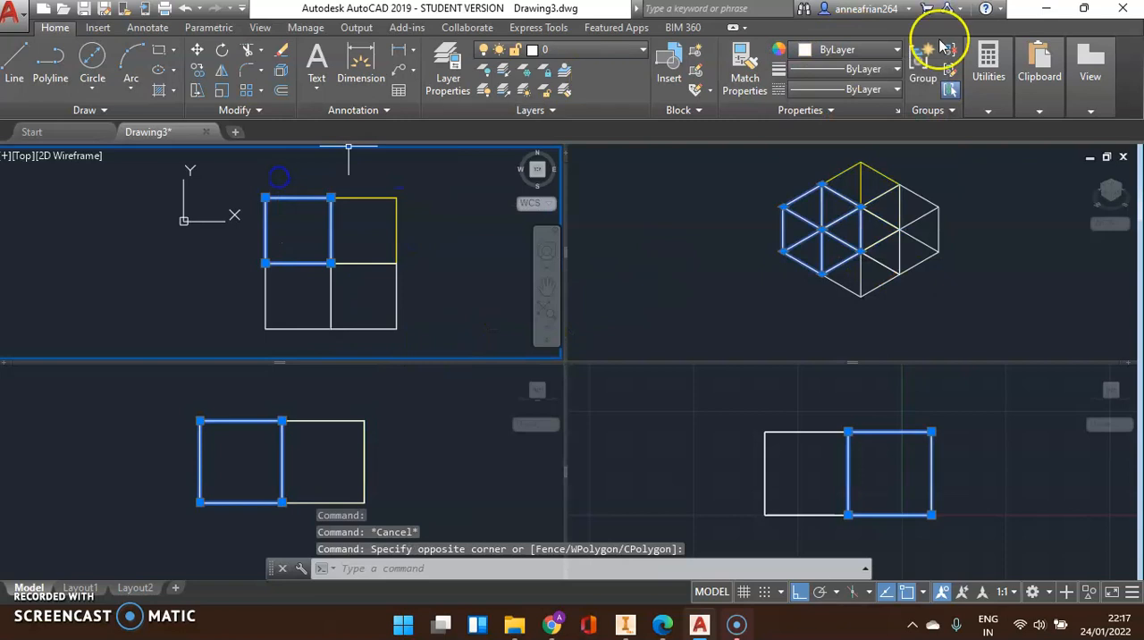
left_click(889, 56)
left_click(845, 222)
key("Escape")
Set the colour of the block's front right quarter, as seen in the Top viewport, to green
left_click(419, 301)
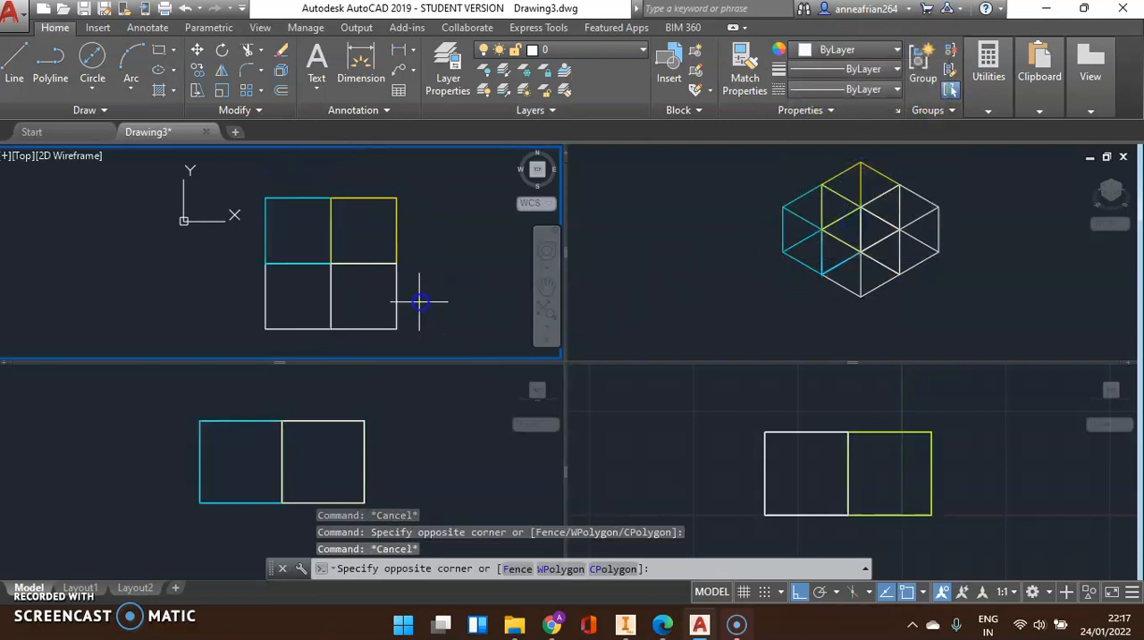
left_click(393, 298)
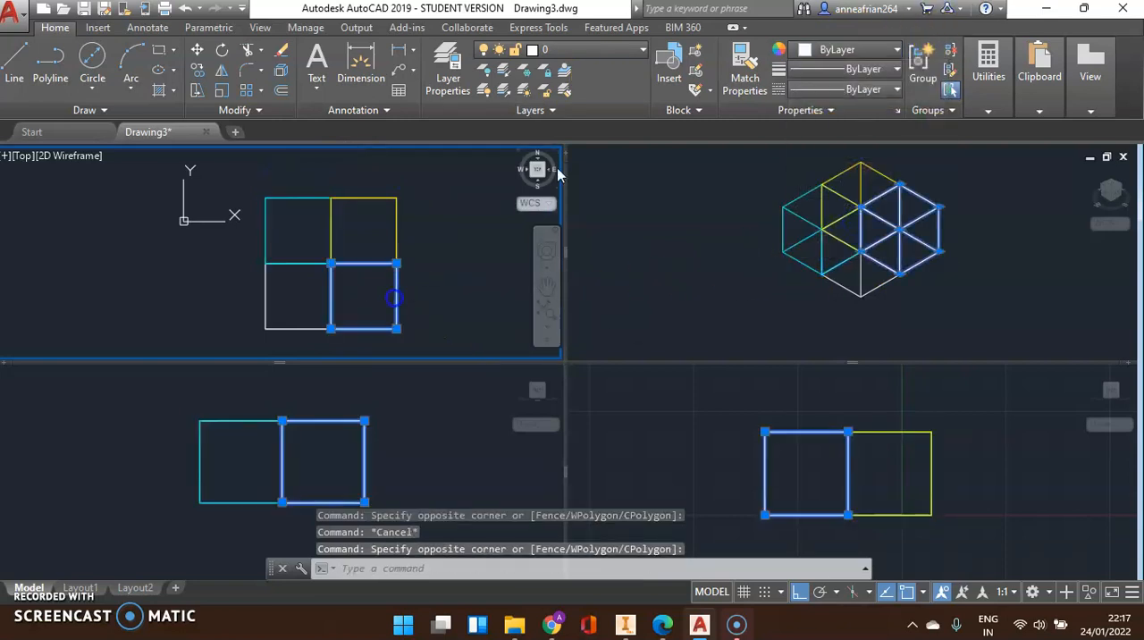
left_click(818, 49)
left_click(834, 224)
key("Escape")
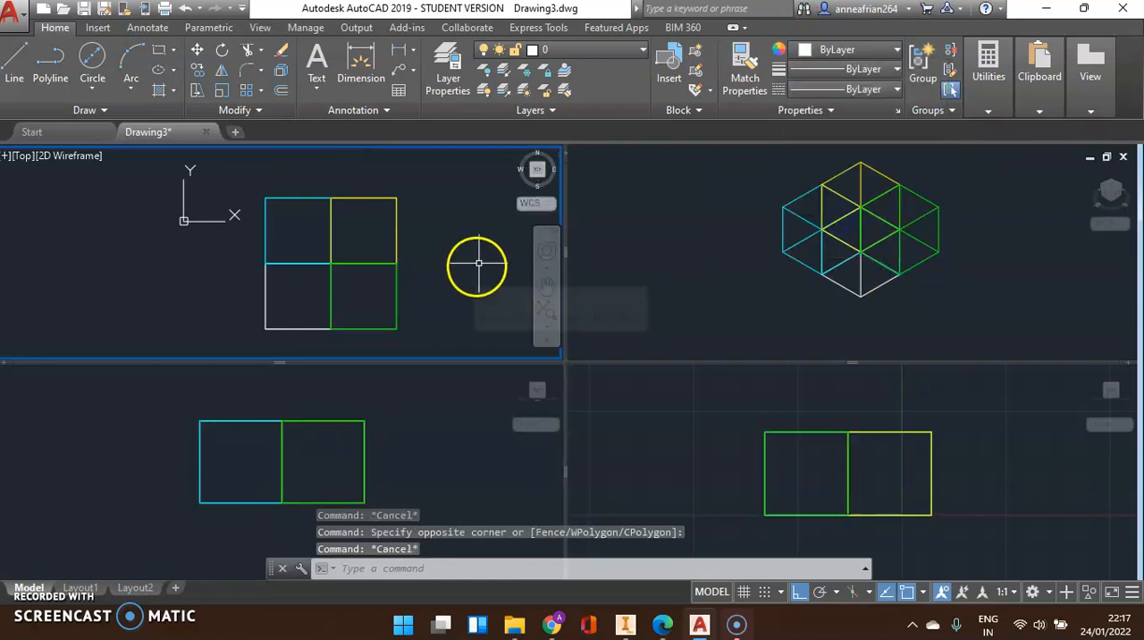
Set the SW Isometric viewport's visual style to Conceptual and enlarge the view of the coloured quarters
left_click(725, 295)
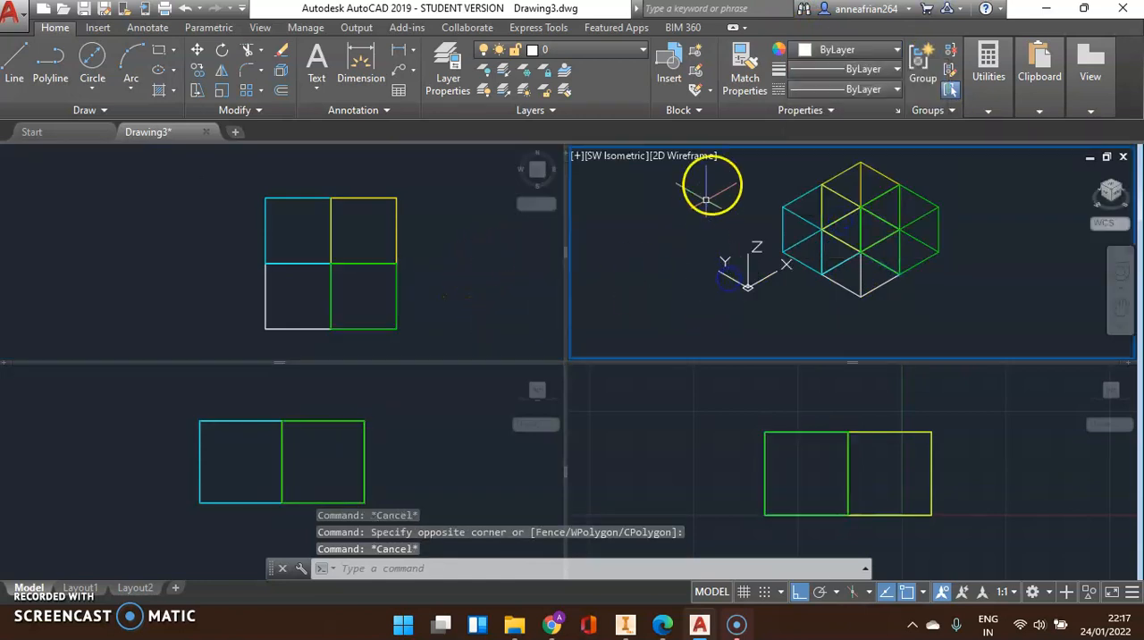
left_click(683, 157)
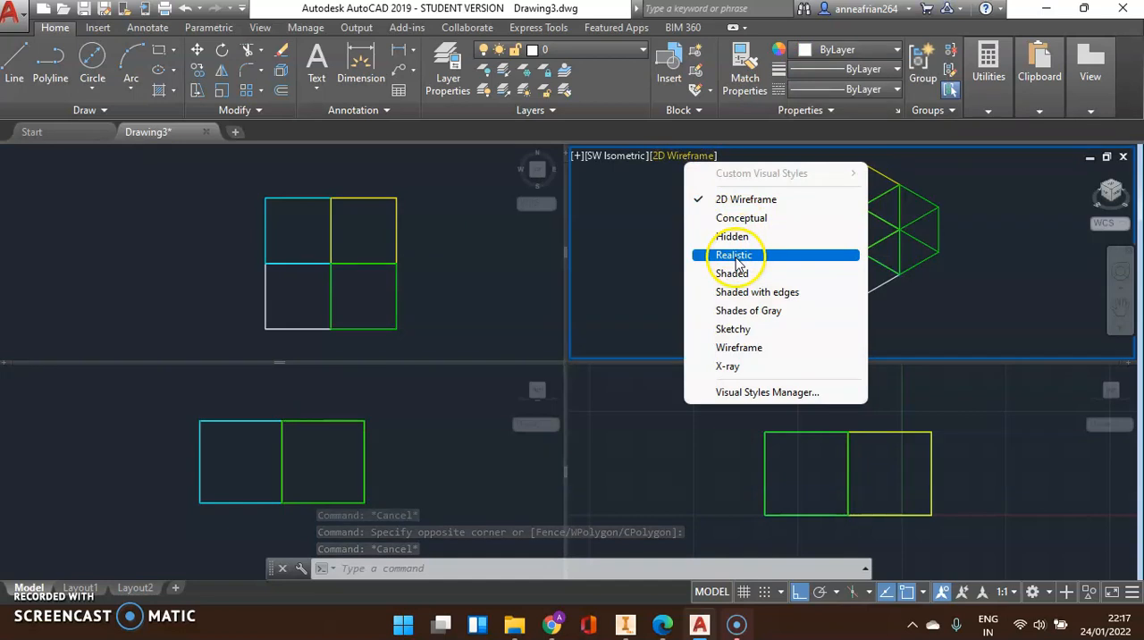
left_click(750, 218)
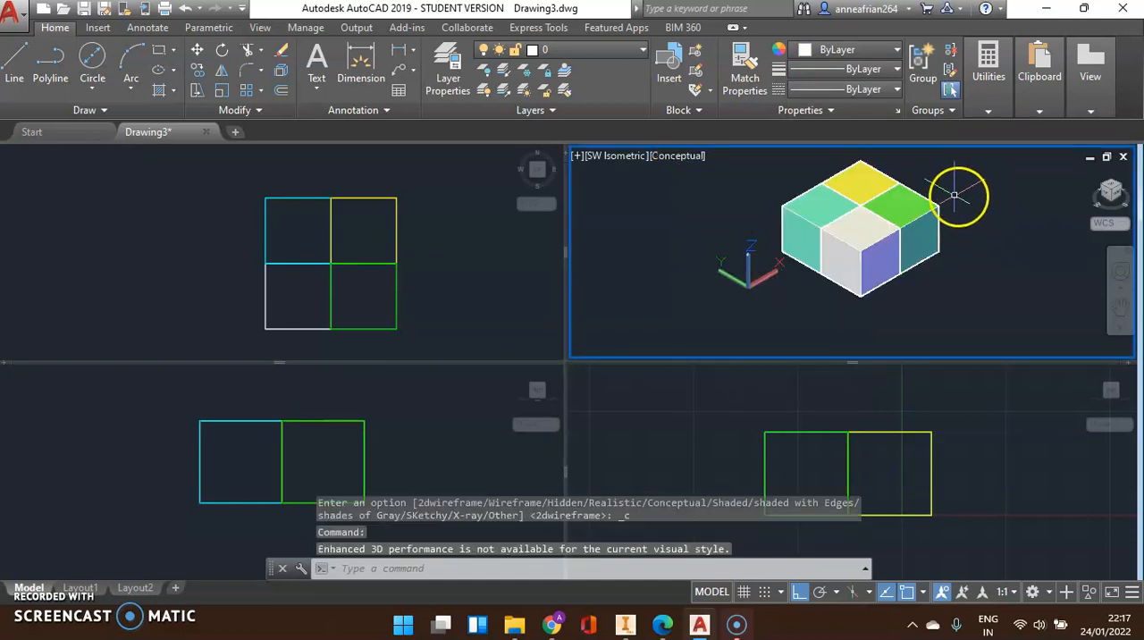
scroll(957, 192, "up", 2)
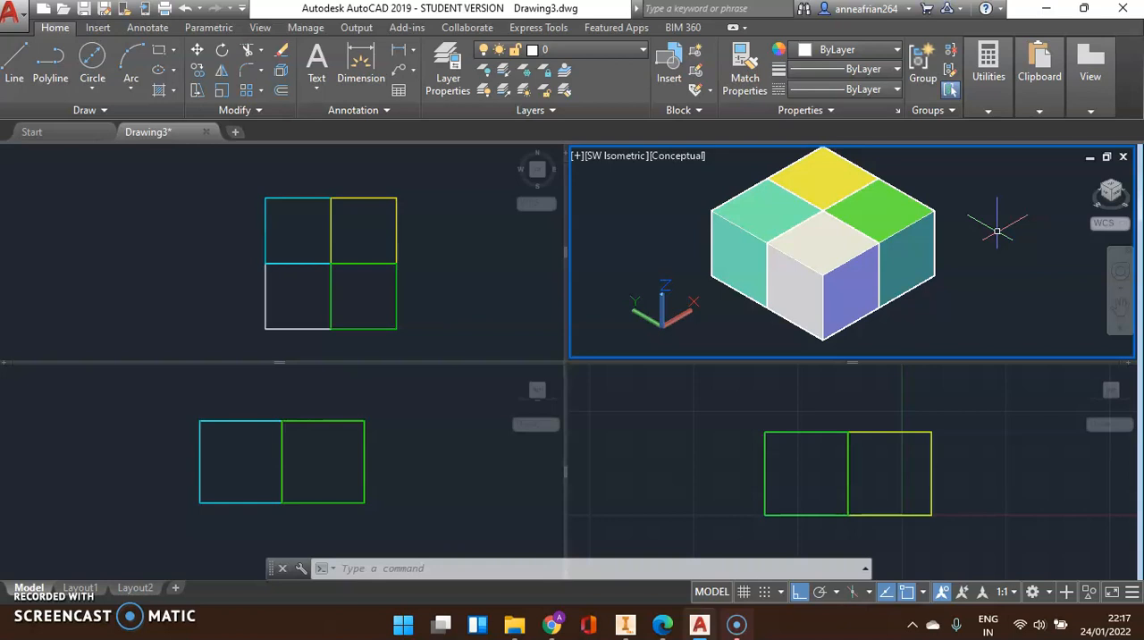
Switch between the Front and Top viewports, leaving the Top viewport active
left_click(413, 438)
left_click(393, 233)
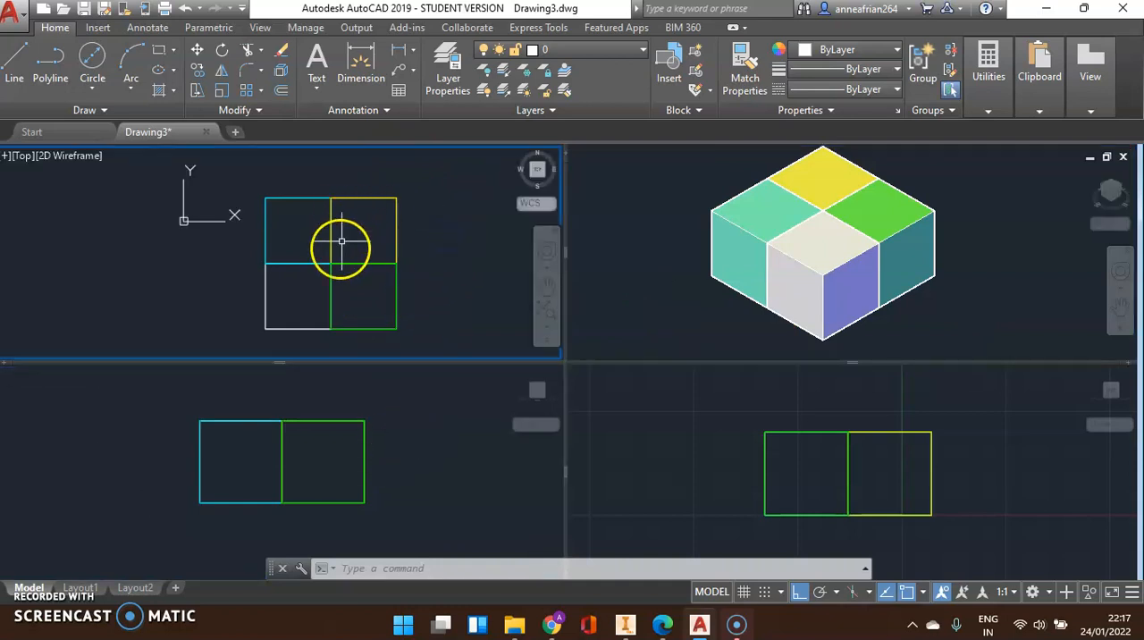
left_click(452, 428)
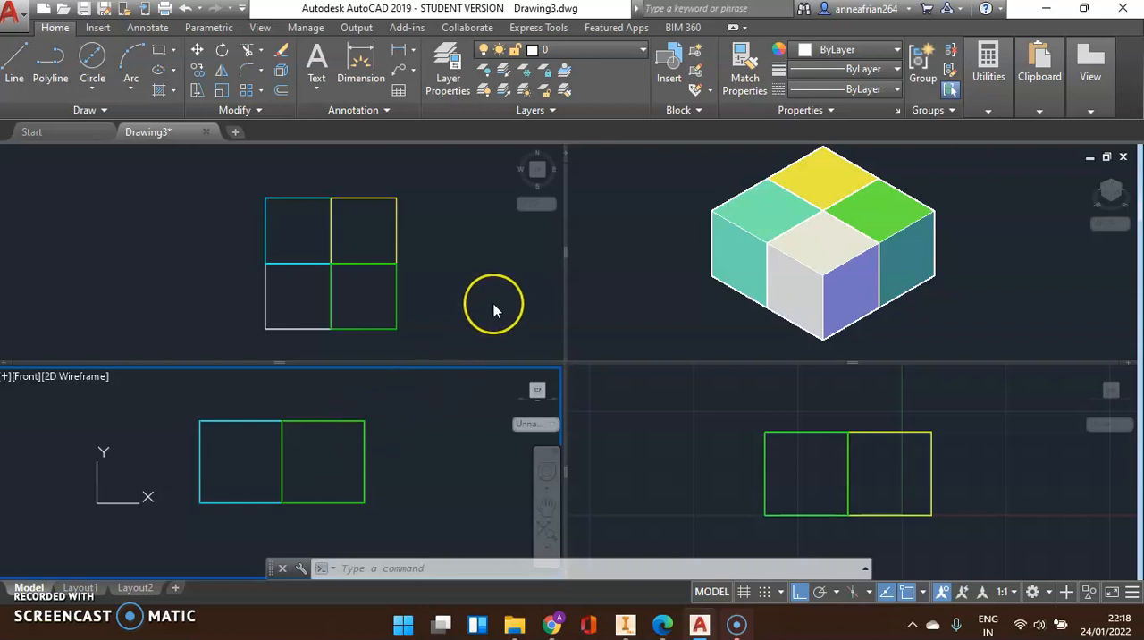
left_click(464, 253)
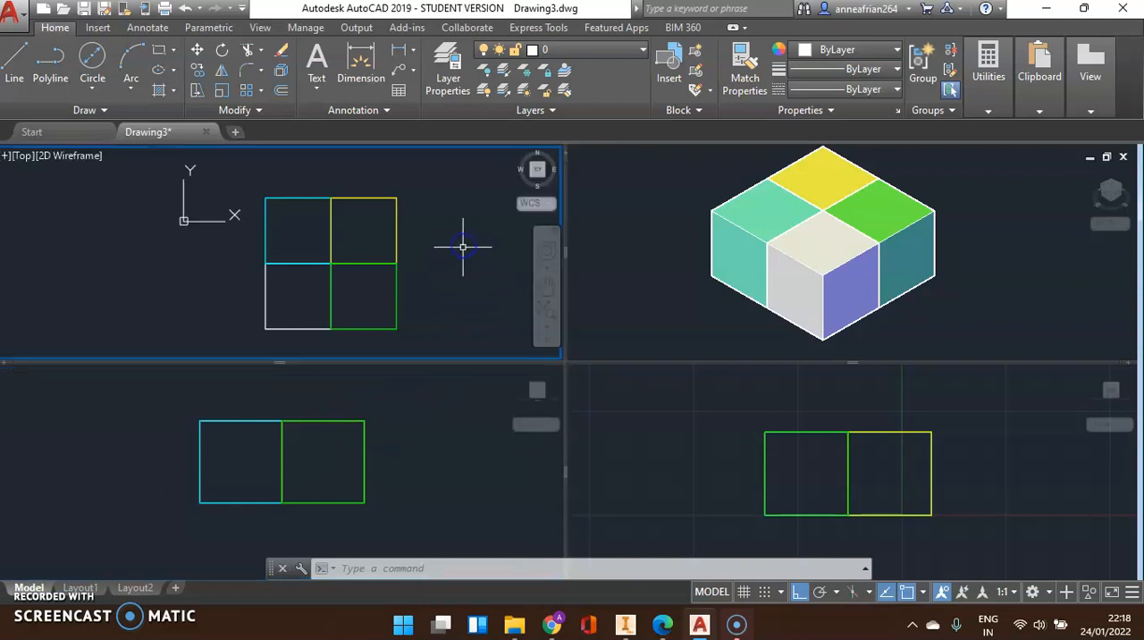
Draw a horizontal circle about 90 in diameter beside the block, placing its centre in the Front viewport
left_click(94, 55)
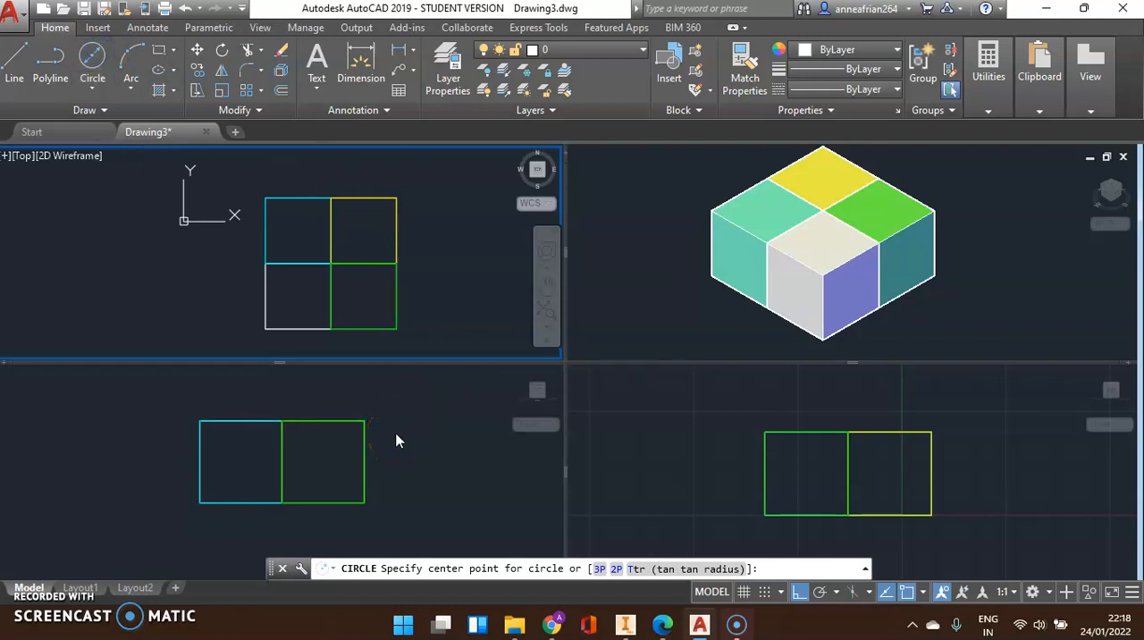
left_click(95, 54)
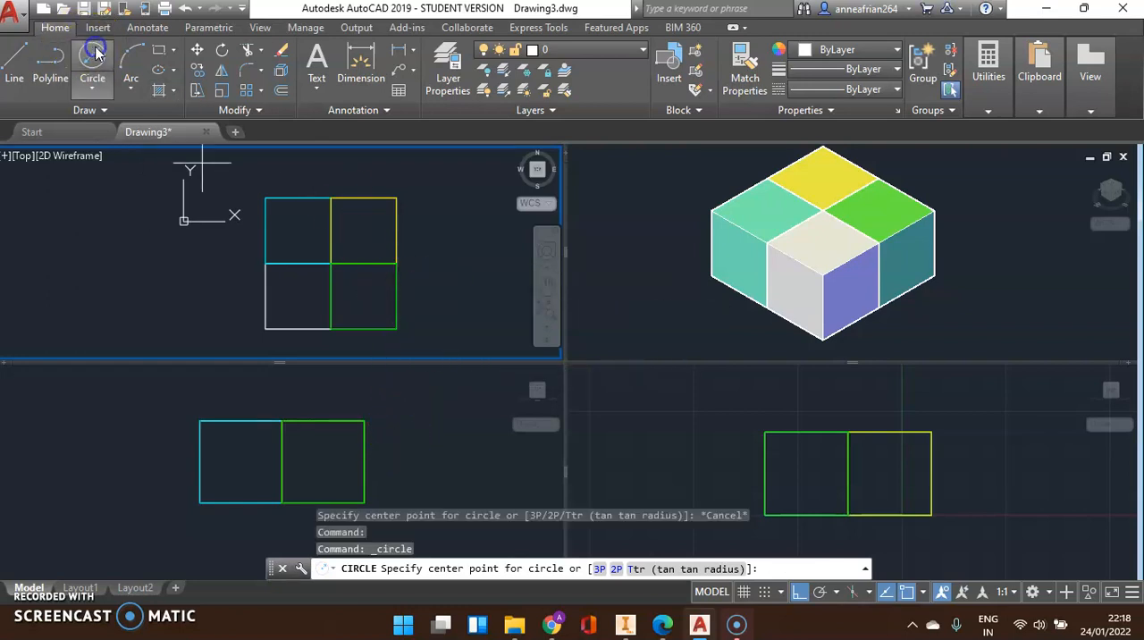
left_click(397, 451)
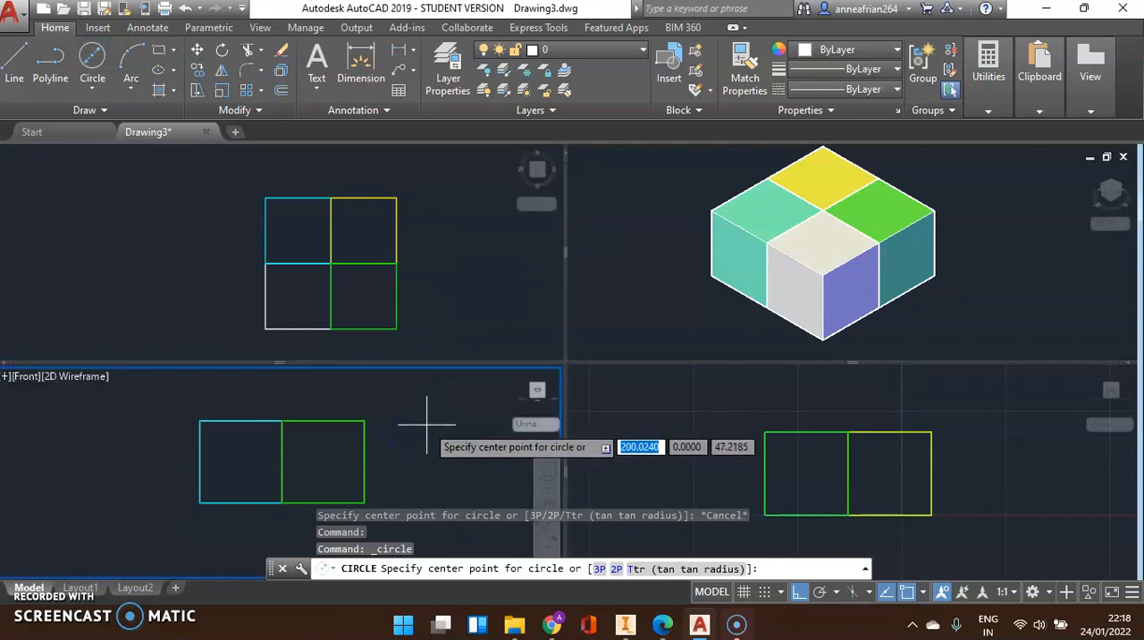
left_click(436, 426)
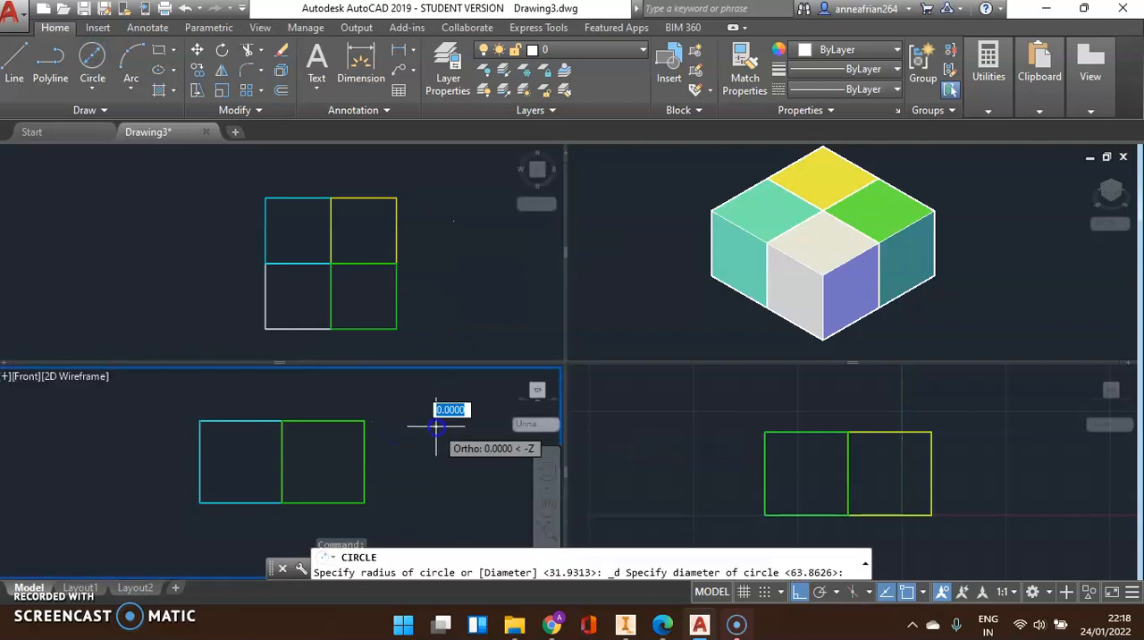
left_click(287, 391)
middle_click_drag(474, 441, 367, 447)
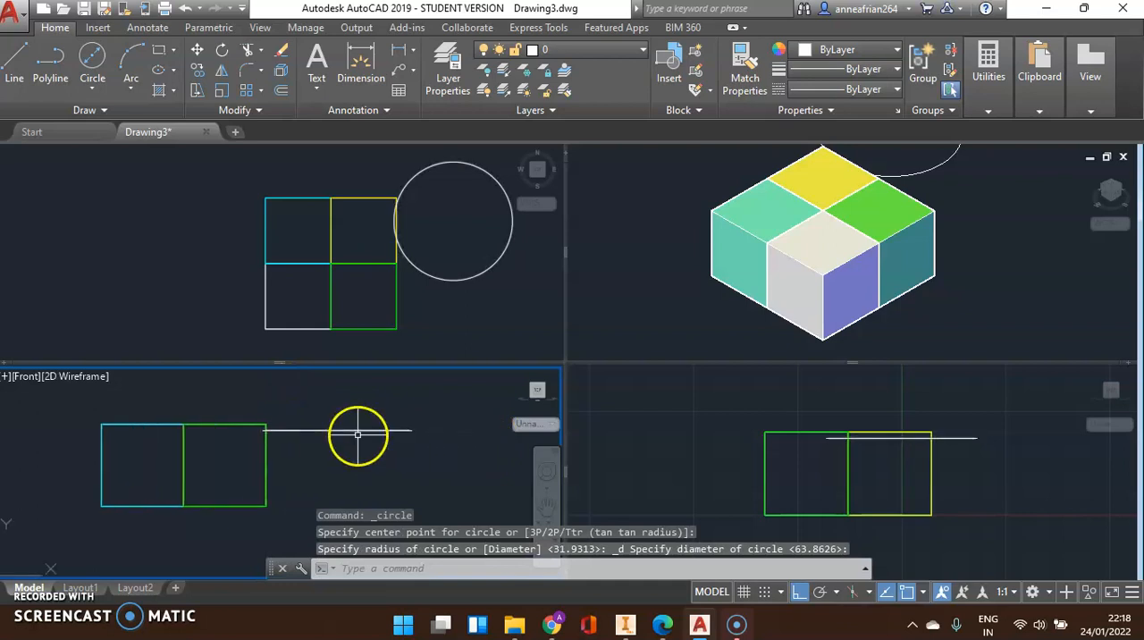
Try to rotate the circle by -45 degrees about its centre in the Front viewport
left_click(358, 430)
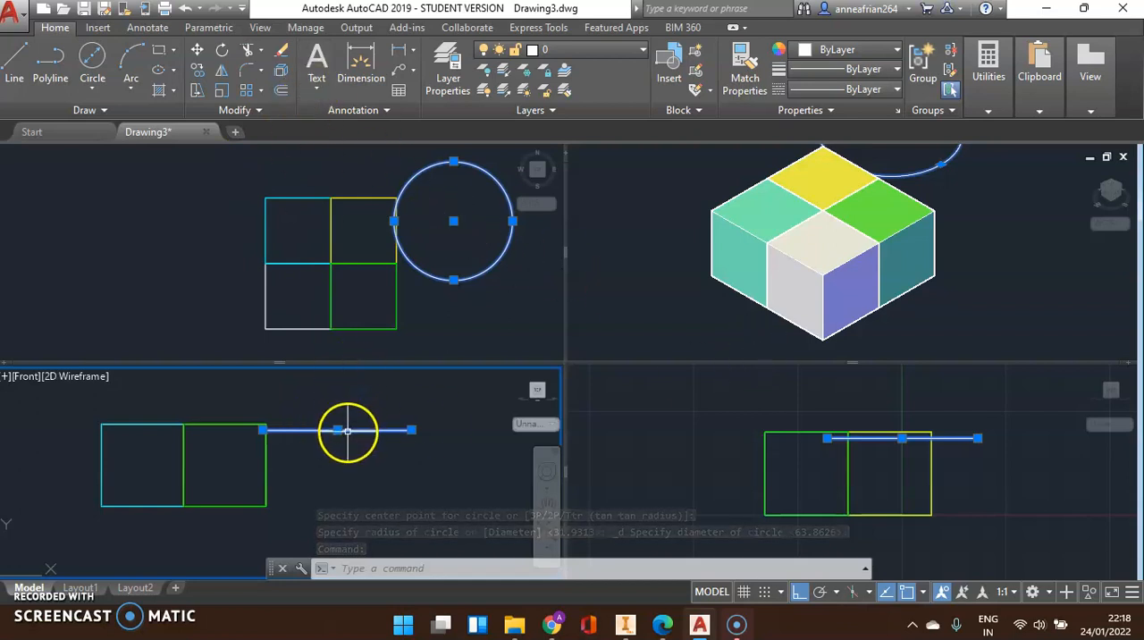
left_click(223, 58)
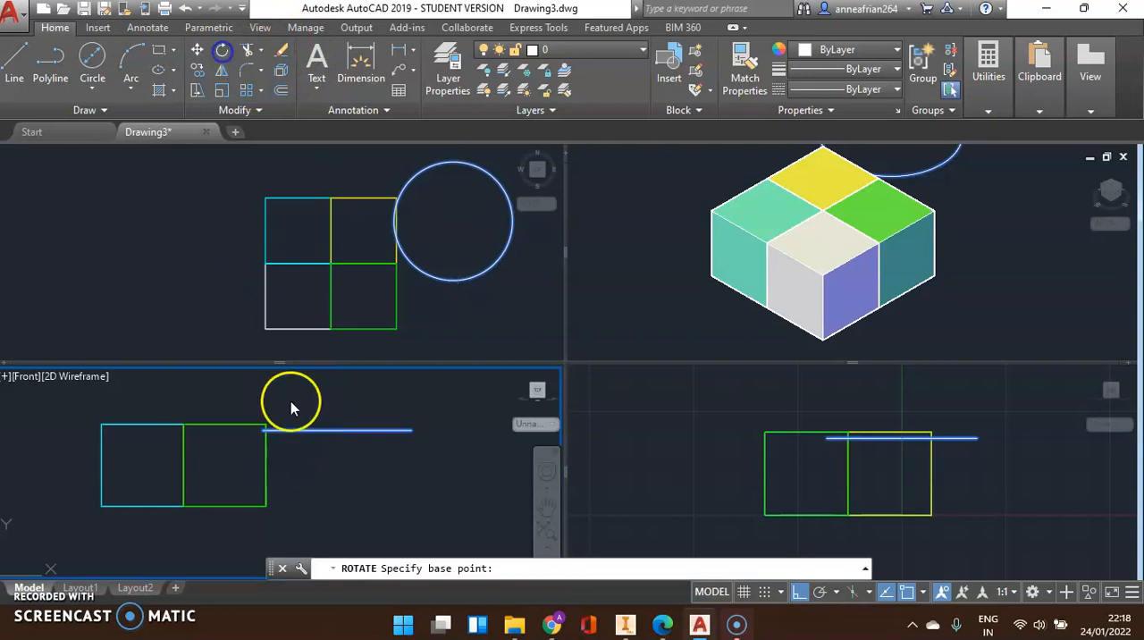
left_click(337, 430)
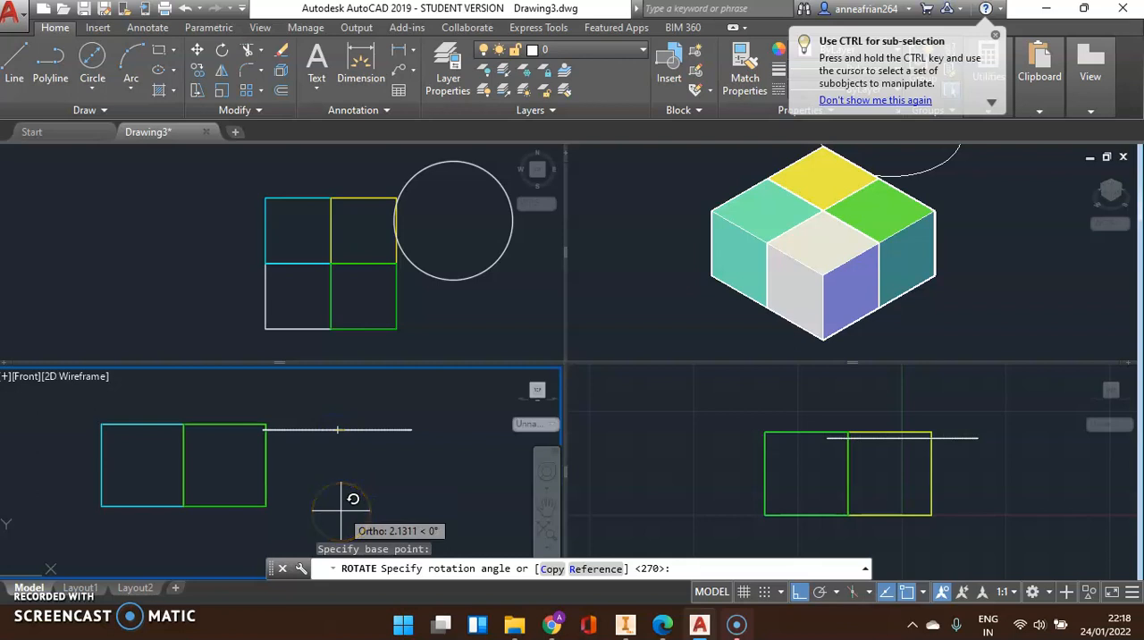
type("-45")
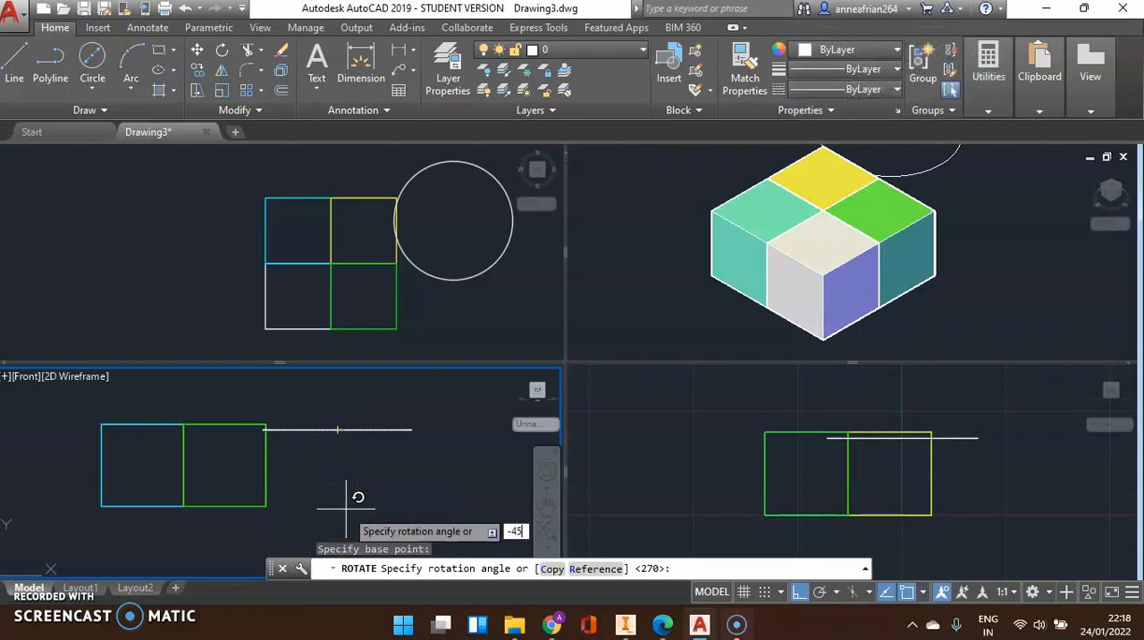
key("Return")
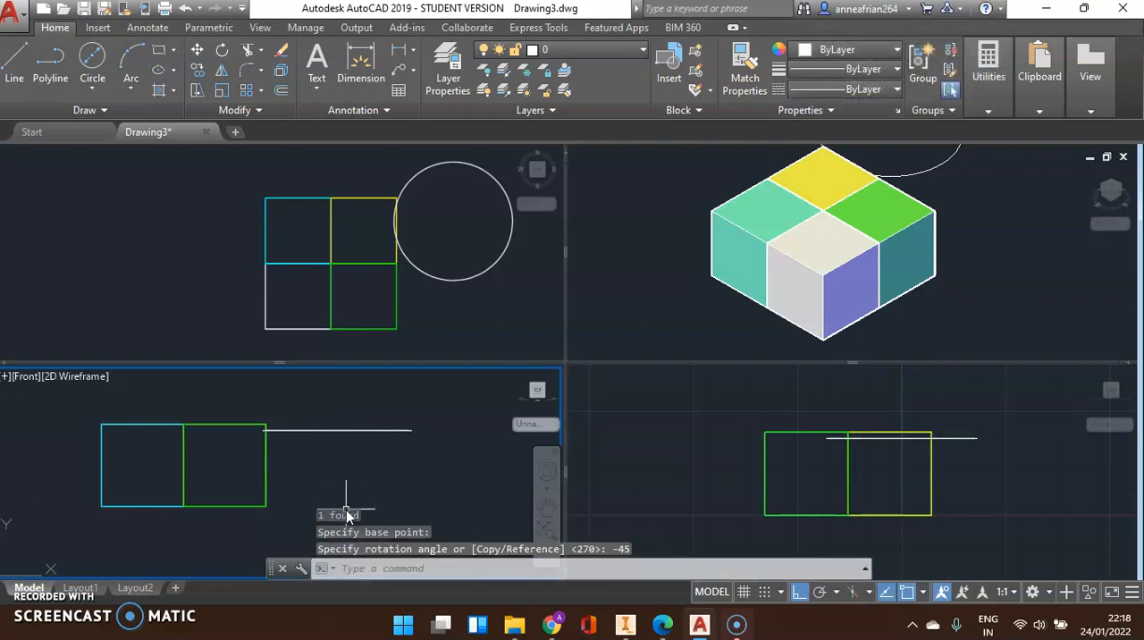
left_click(372, 431)
key("Escape")
left_click(93, 54)
left_click(358, 459)
key("Escape")
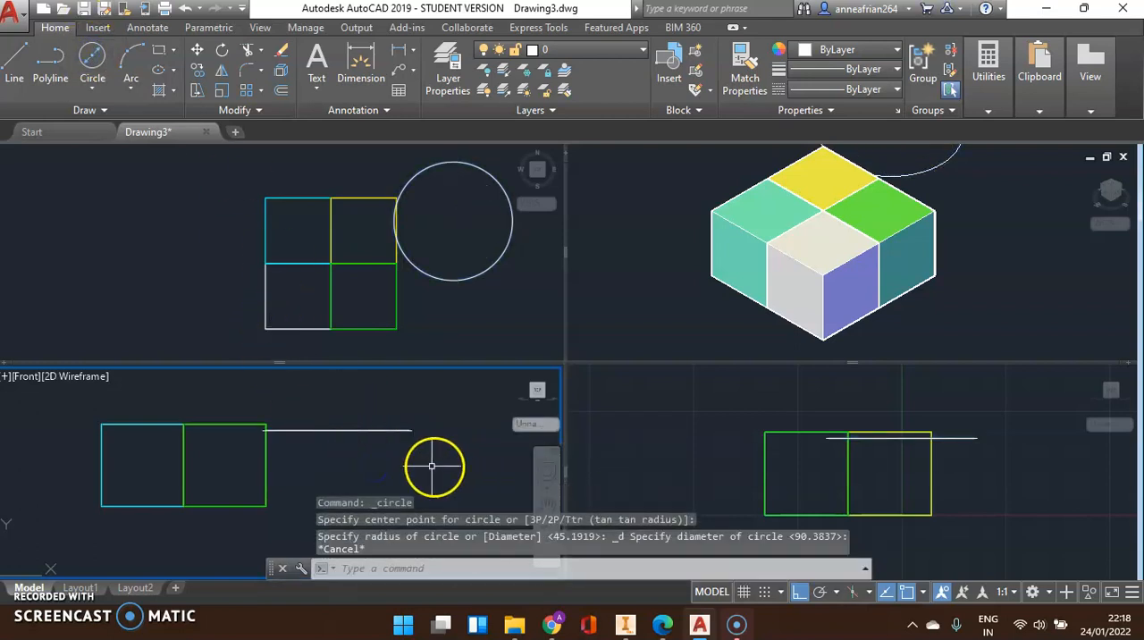
Activate the Top viewport and return to the Front viewport so drawing follows the Front plane
scroll(312, 393, "down", 2)
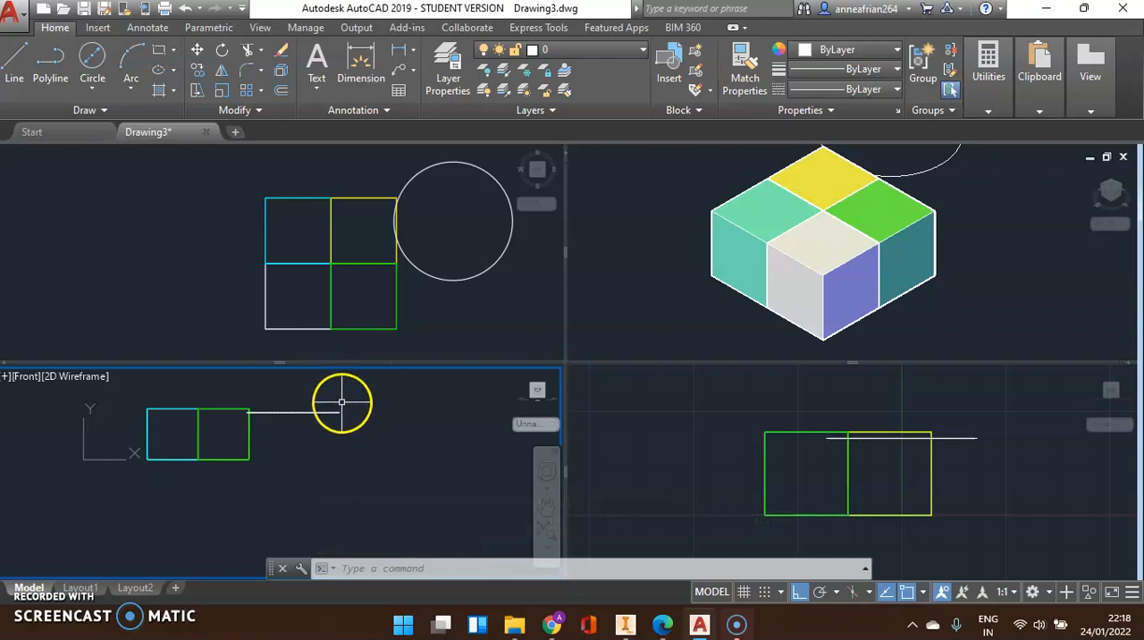
left_click(89, 219)
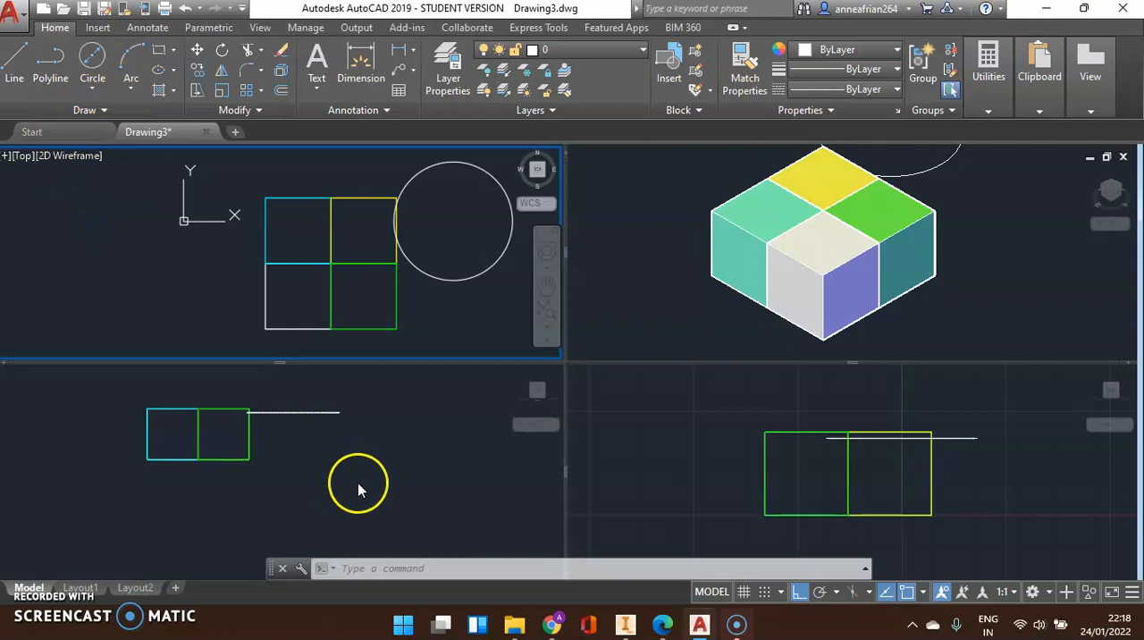
left_click(414, 427)
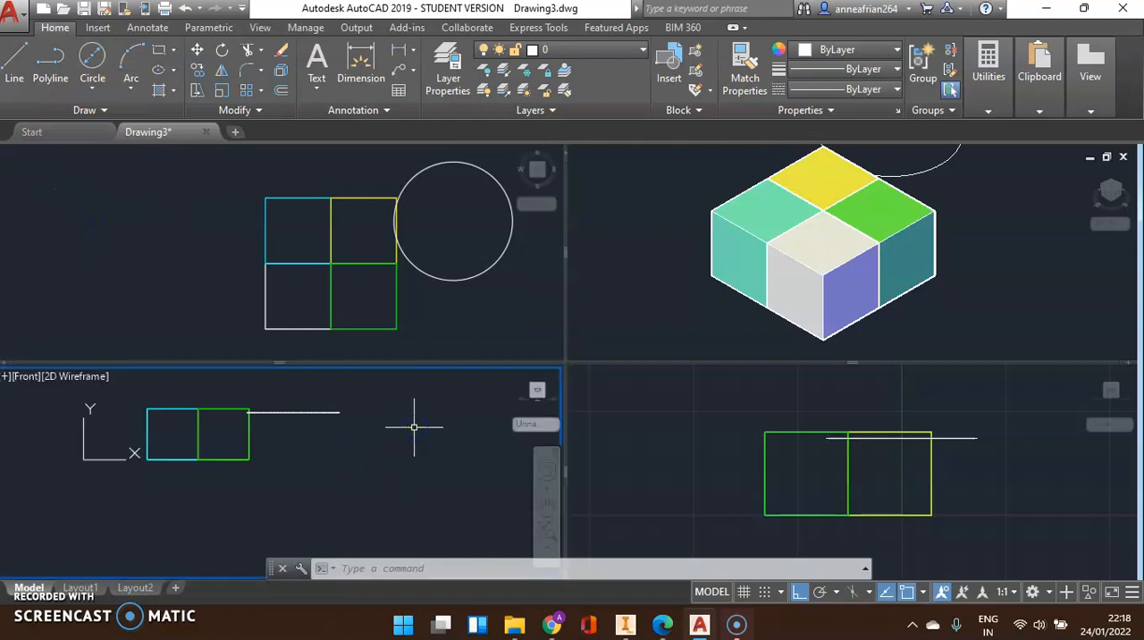
Draw a closed four-sided polyline with one slanted side next to the block in the Front viewport
left_click(50, 75)
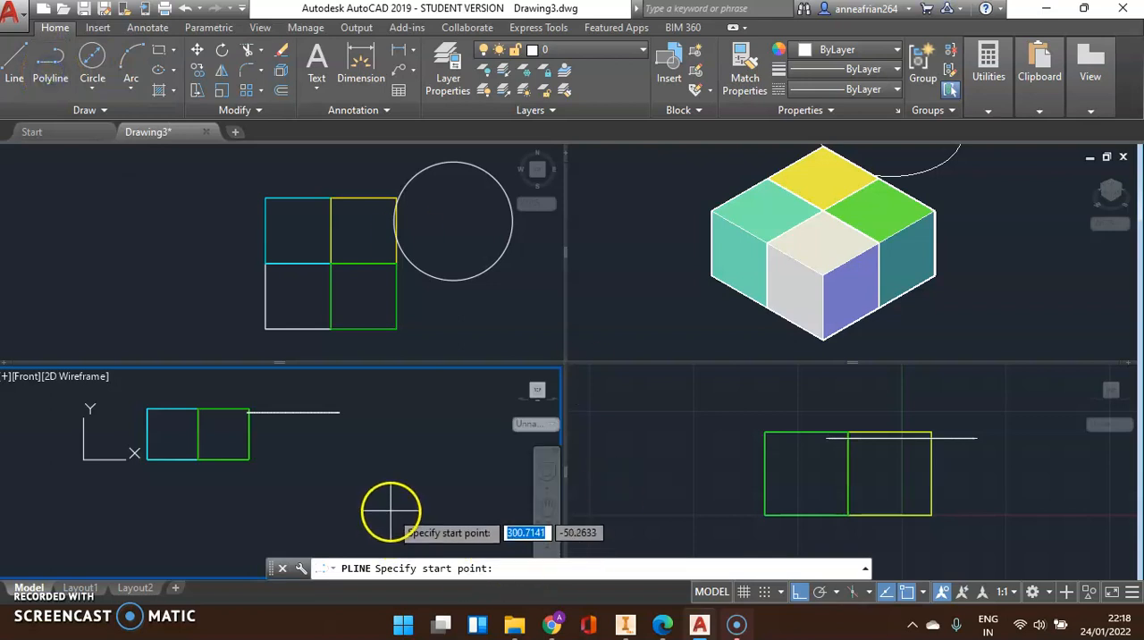
left_click(327, 442)
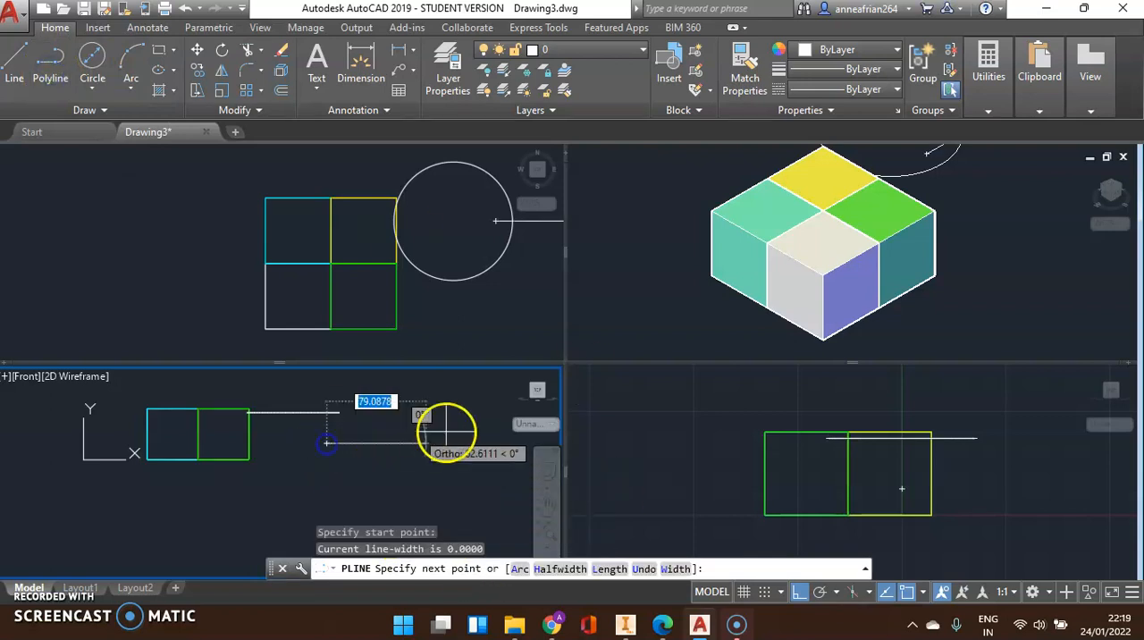
left_click(453, 442)
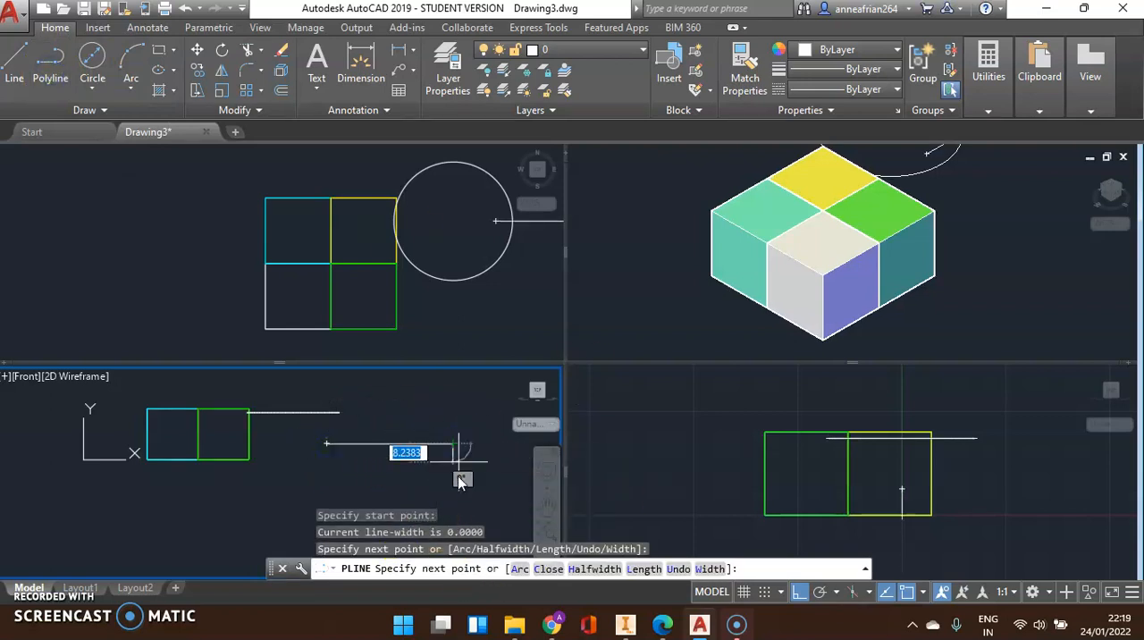
scroll(430, 365, "down", 5)
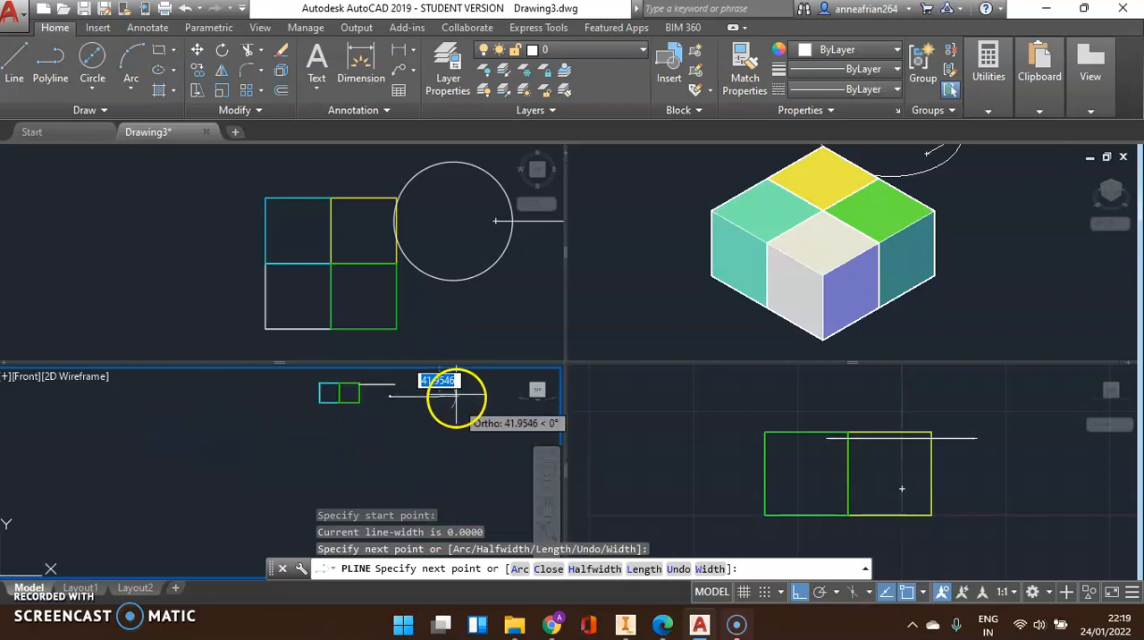
scroll(455, 393, "up", 3)
left_click(428, 470)
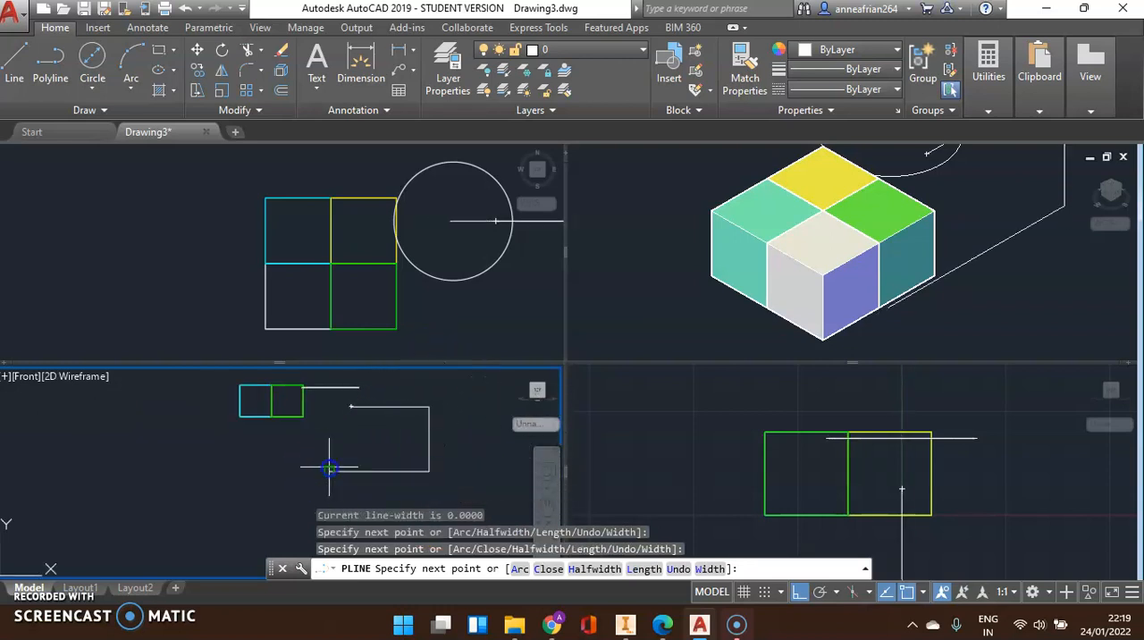
left_click(329, 466)
left_click(336, 404)
key("Escape")
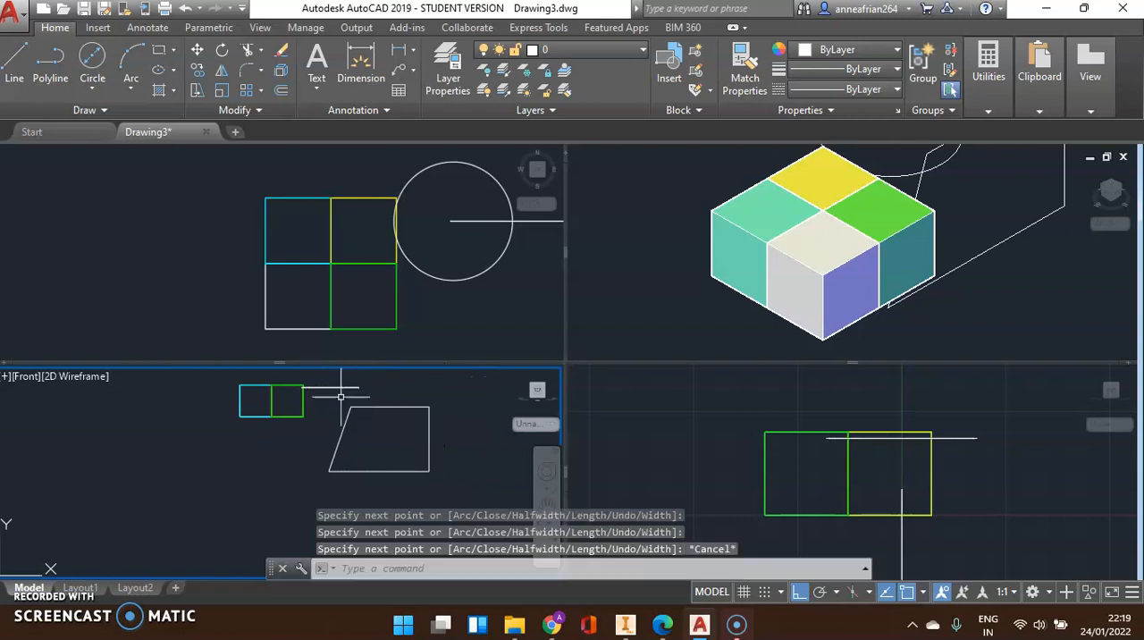
left_click(96, 55)
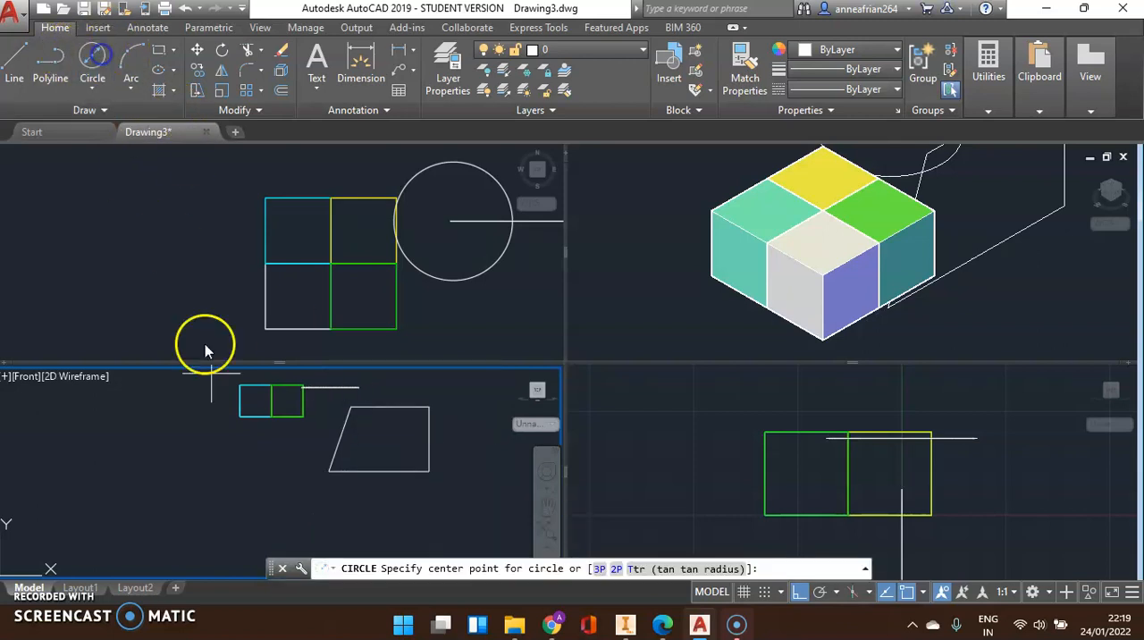
left_click(92, 55)
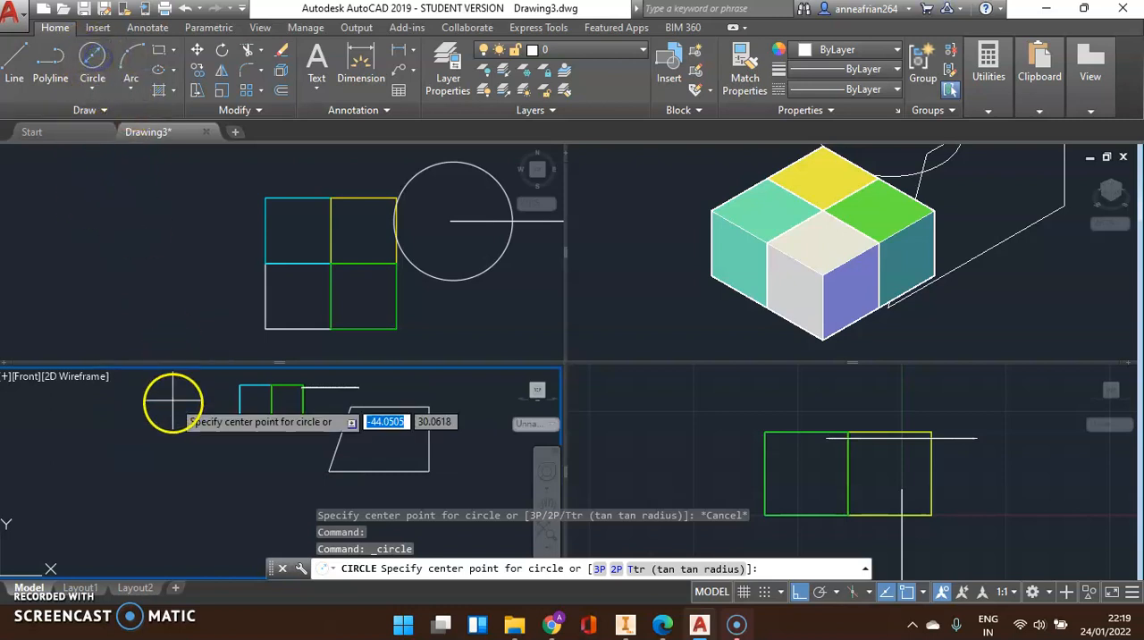
left_click(184, 463)
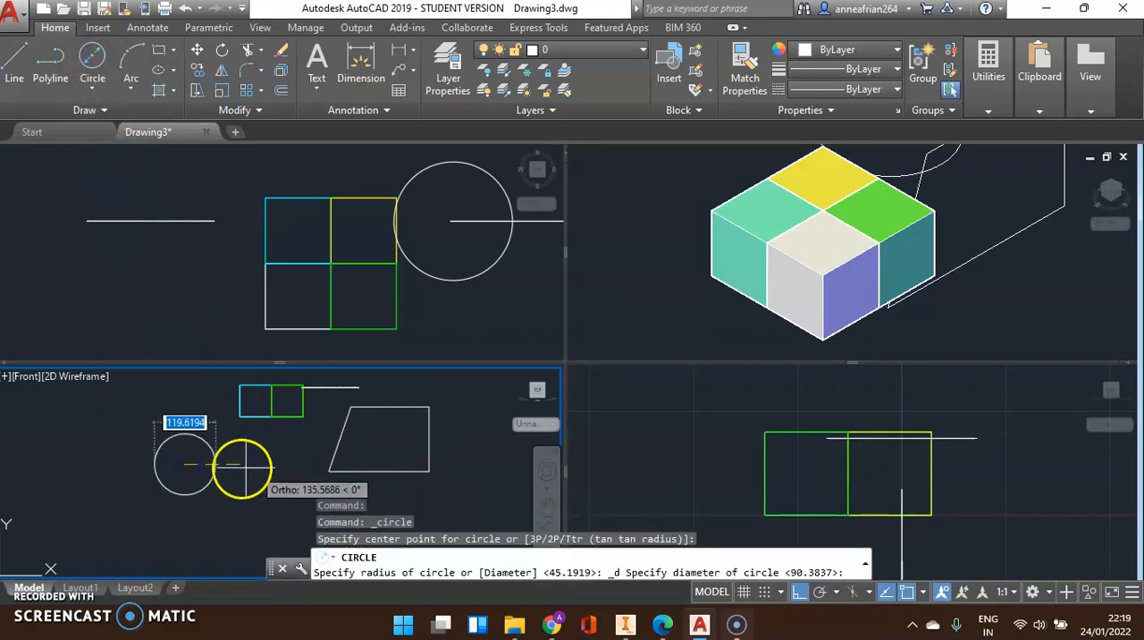
key("Escape")
Rotate the circle beside the block by -45 degrees about its centre in the Front viewport
scroll(346, 382, "up", 3)
left_click(302, 403)
left_click(276, 380)
middle_click_drag(340, 385, 331, 424)
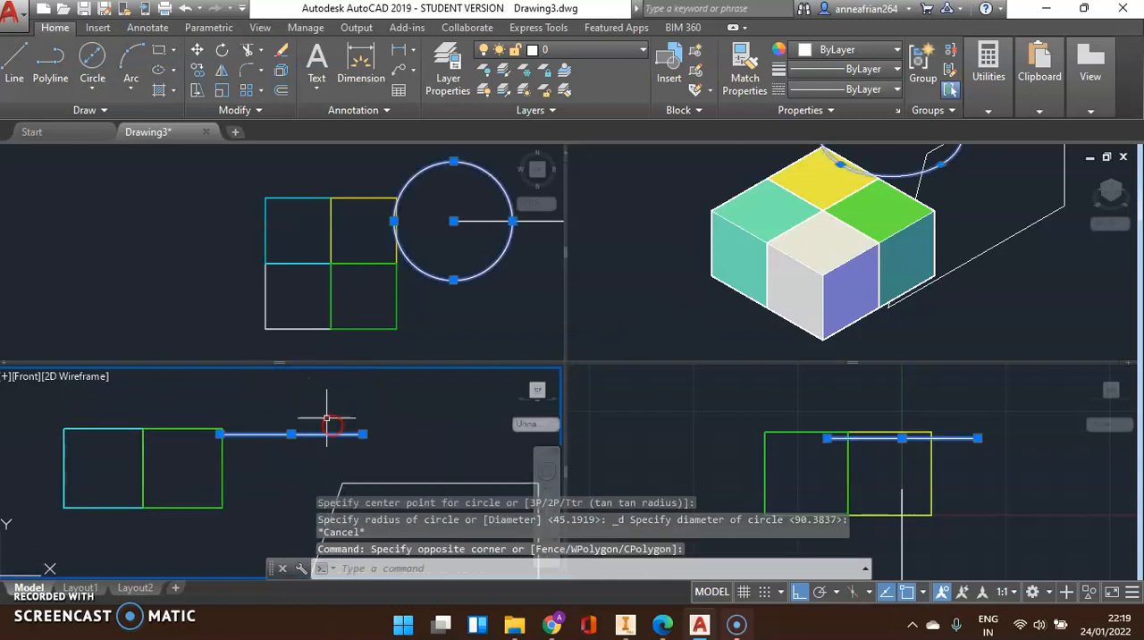
left_click(222, 50)
left_click(291, 434)
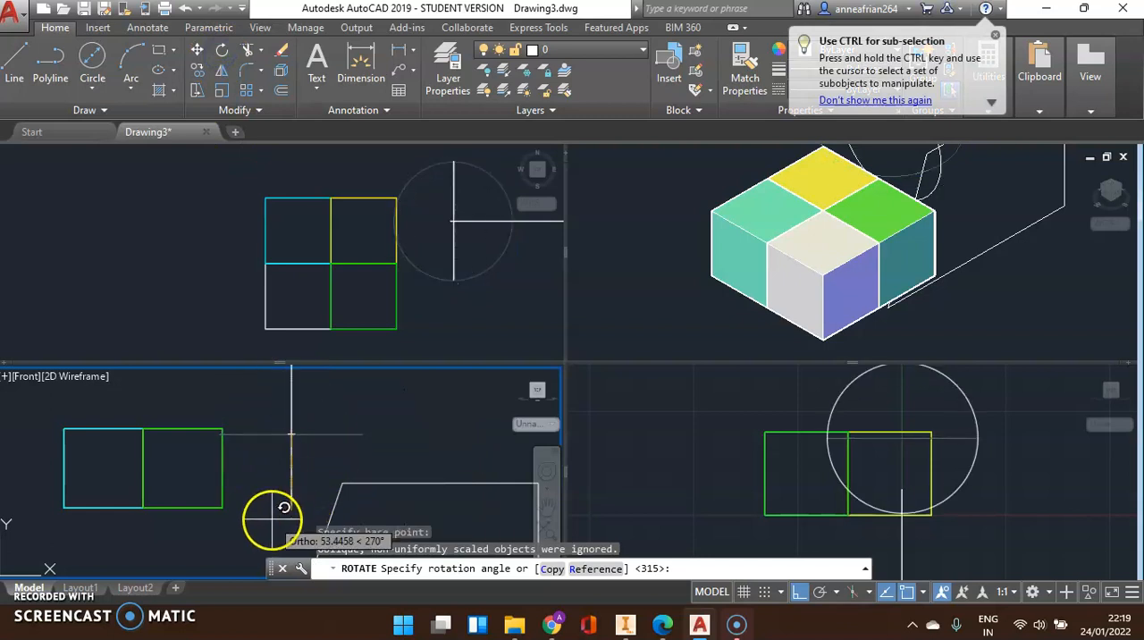
type("-")
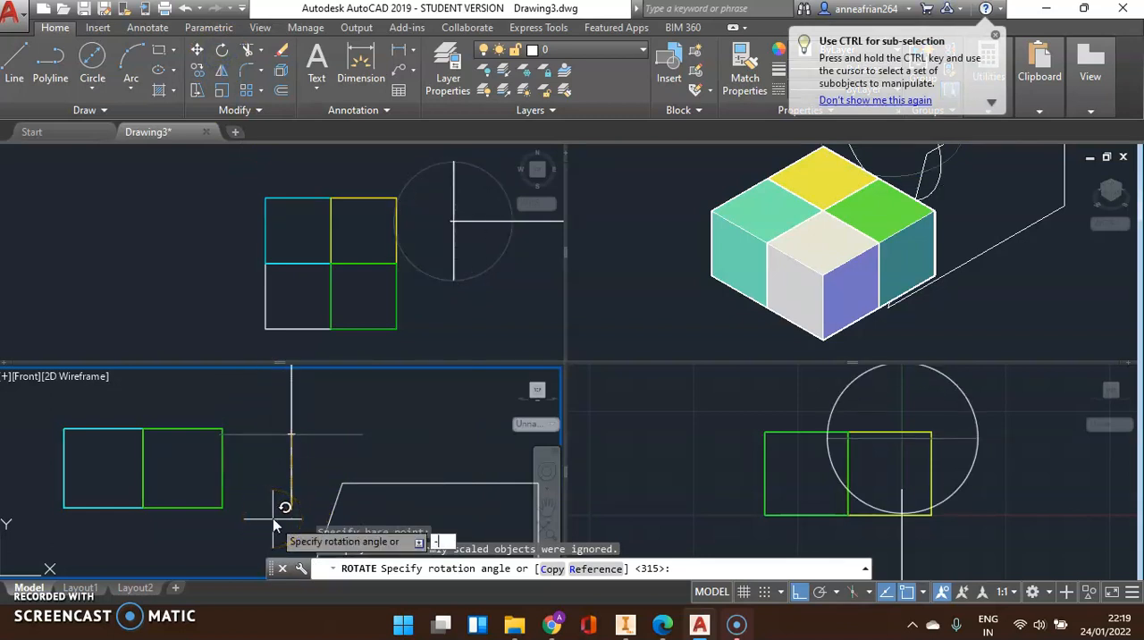
type("45")
key("Return")
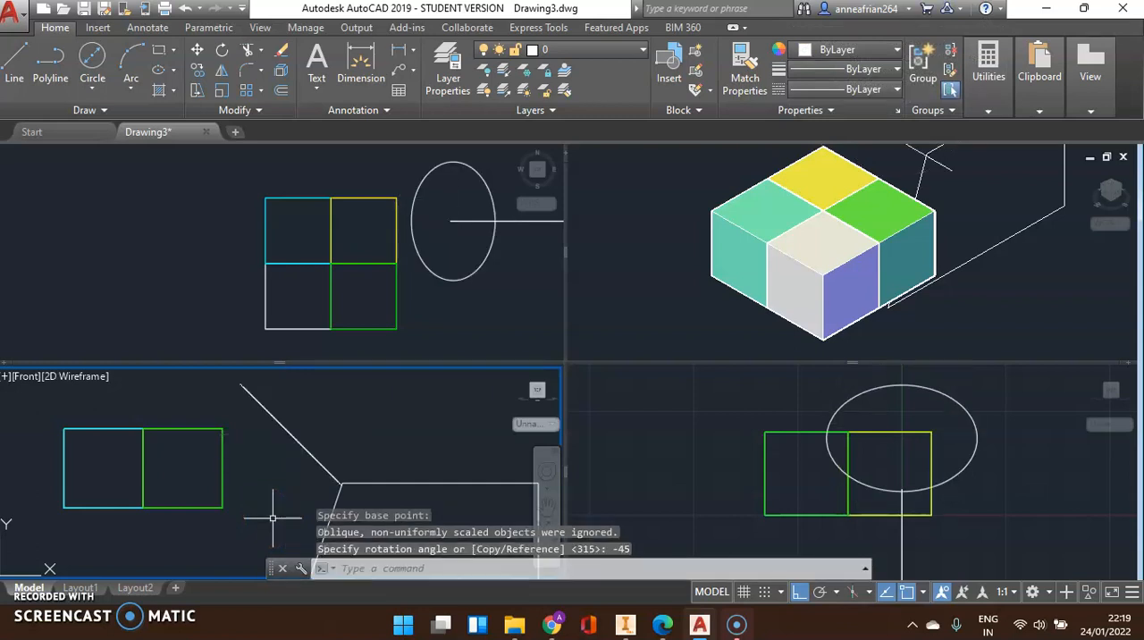
Reapply the Front view to the active viewport
scroll(347, 438, "down", 6)
middle_click_drag(462, 441, 365, 411)
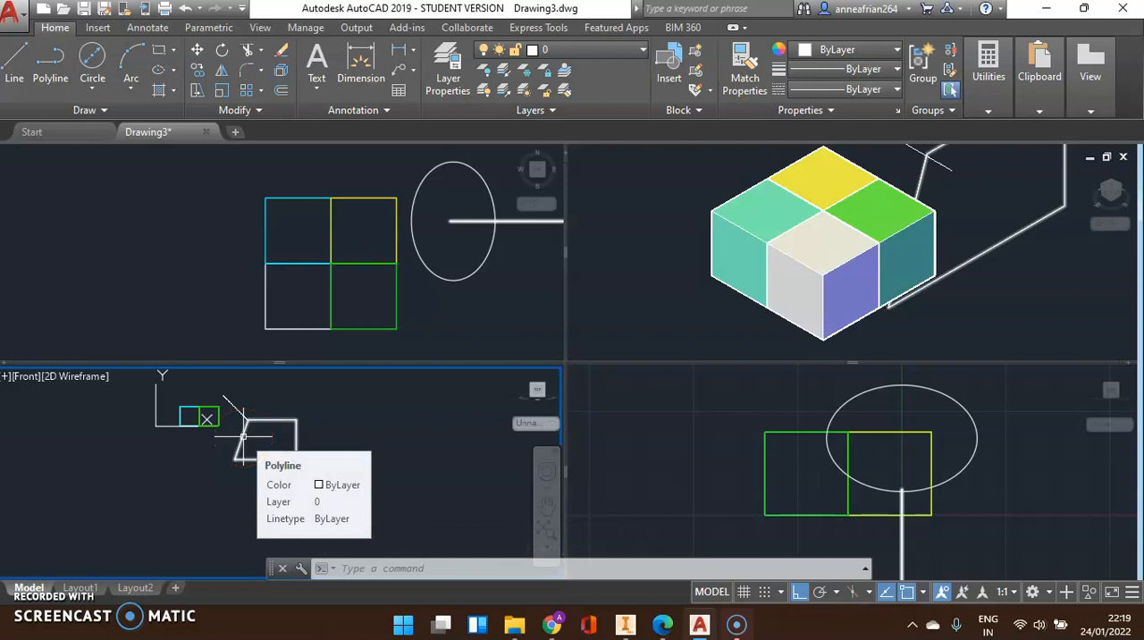
left_click(26, 378)
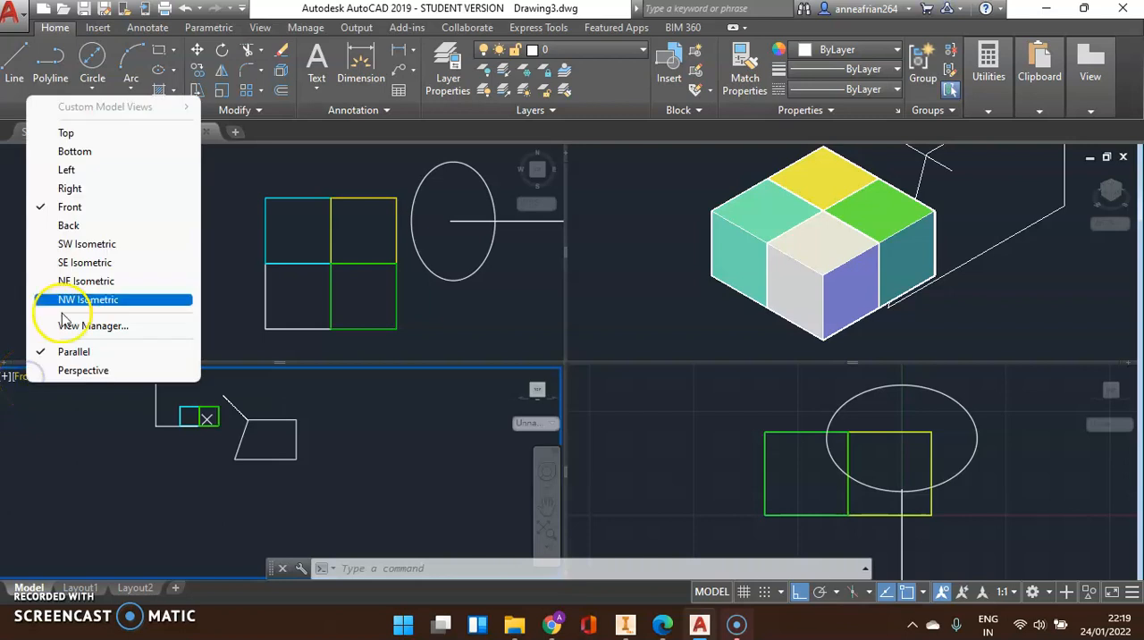
left_click(105, 214)
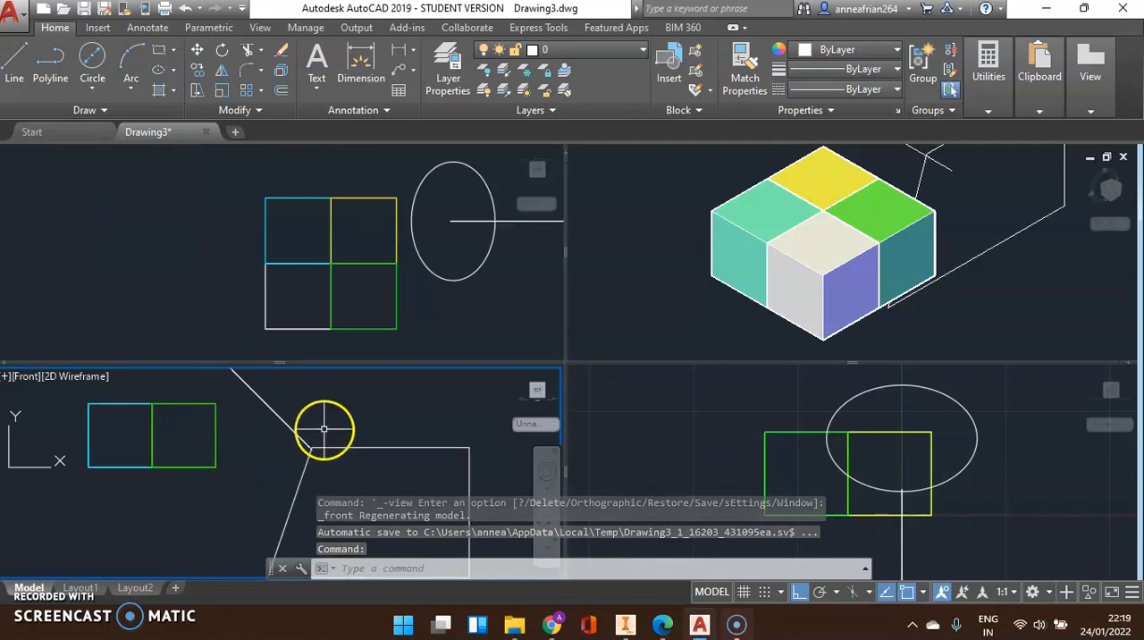
Delete the four-sided polyline next to the inclined circle in the Front viewport
scroll(323, 429, "down", 3)
left_click(266, 428)
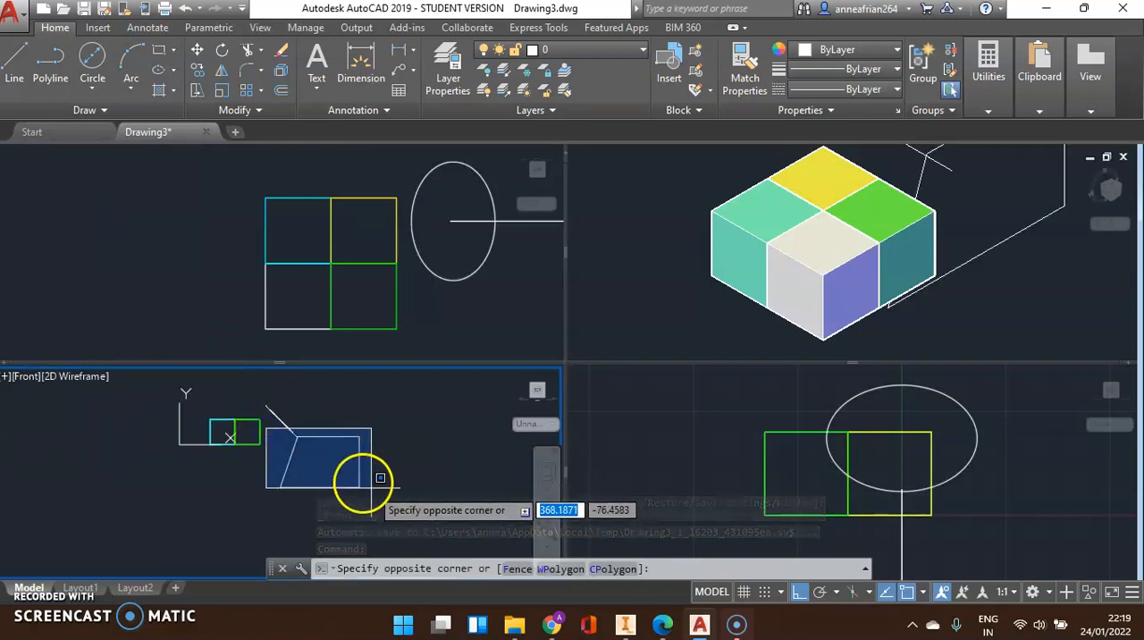
left_click(399, 516)
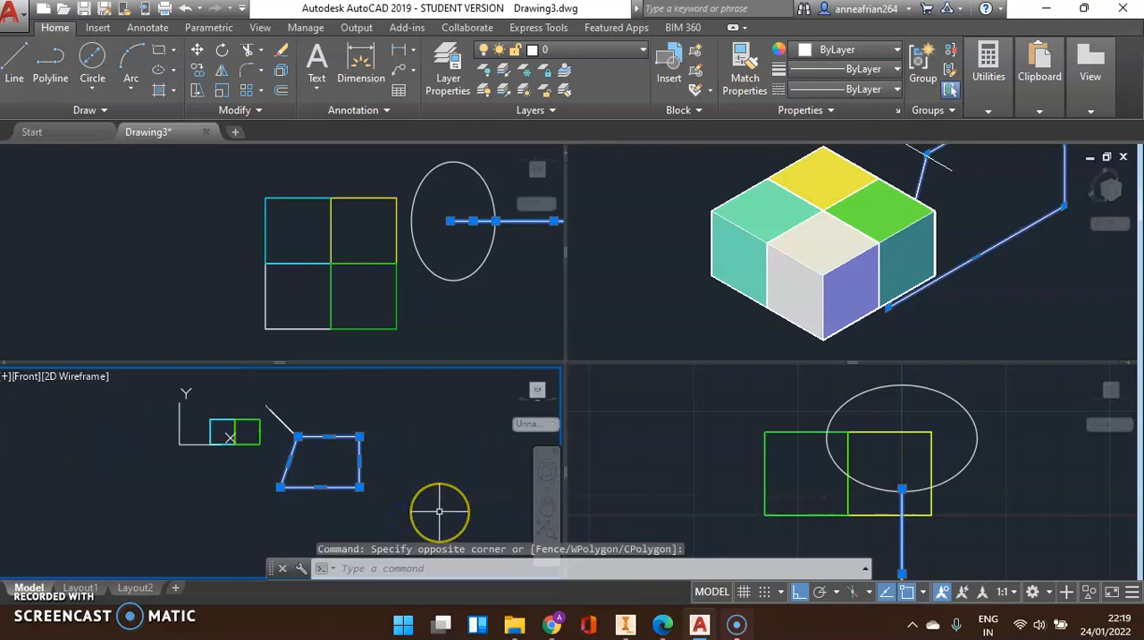
key("Delete")
scroll(277, 420, "up", 4)
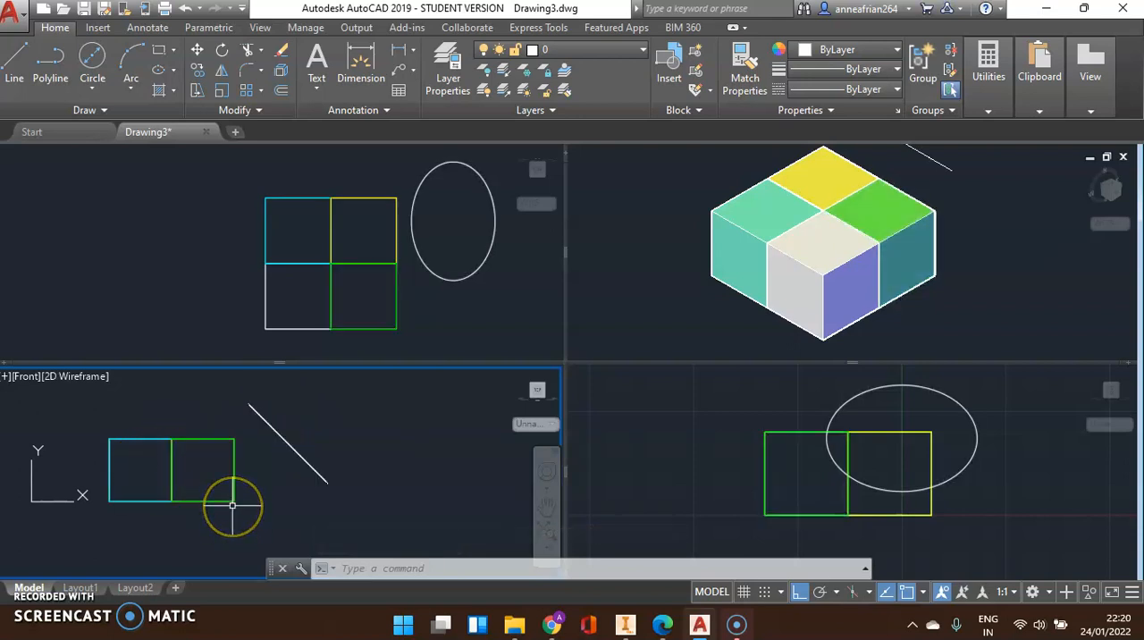
scroll(189, 428, "up", 4)
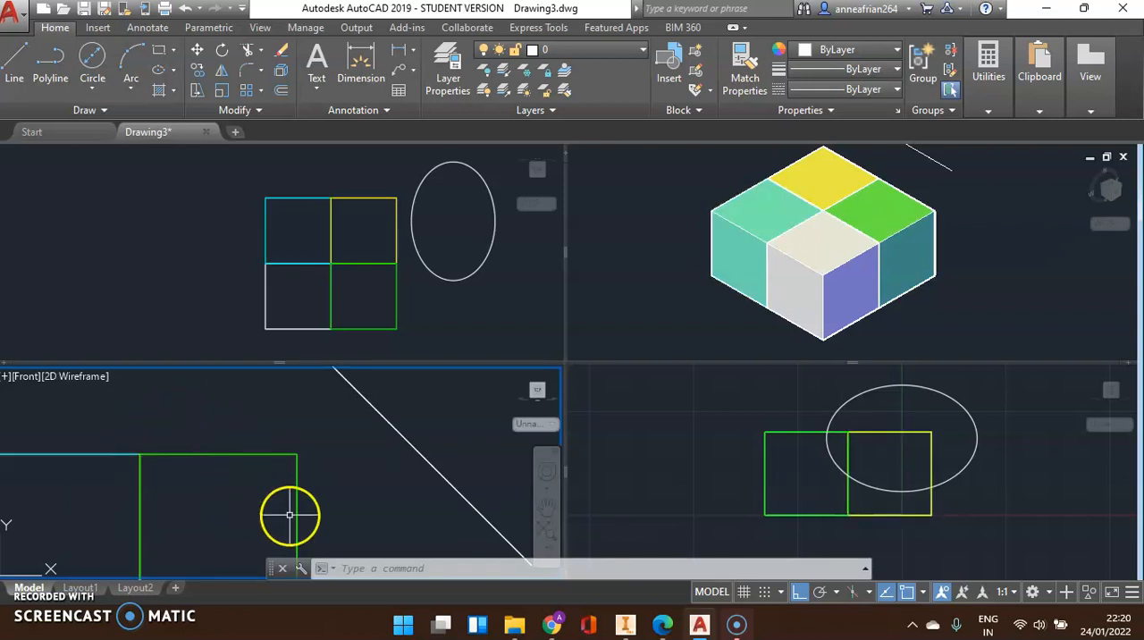
scroll(248, 428, "down", 4)
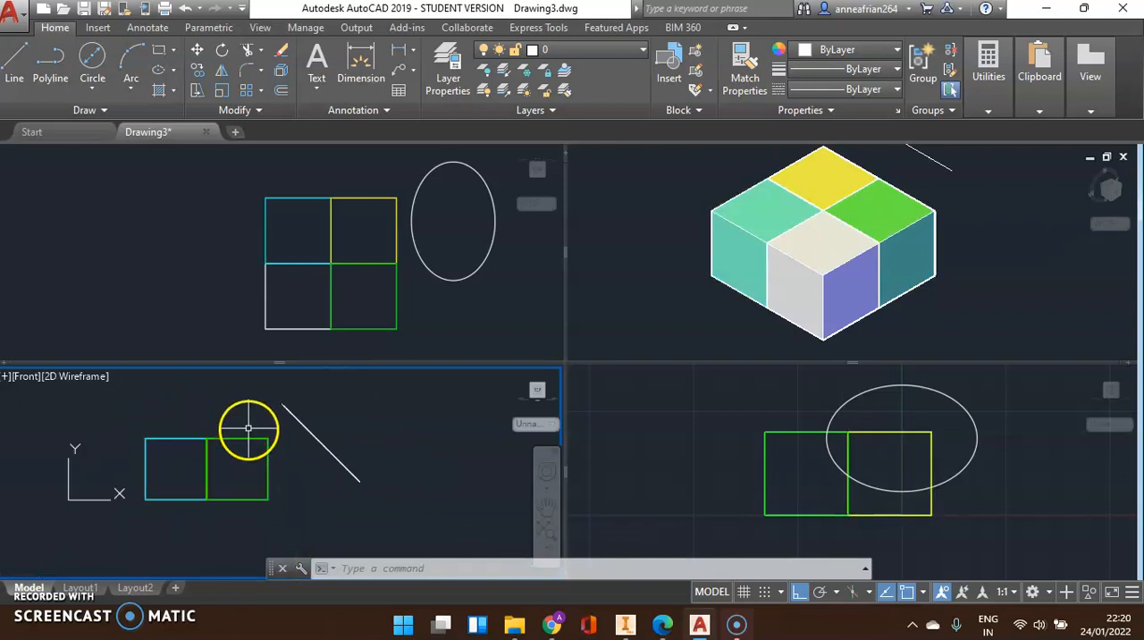
Move the inclined circle by its centre to the midpoint of the green block half's top edge in the Front viewport
left_click(329, 455)
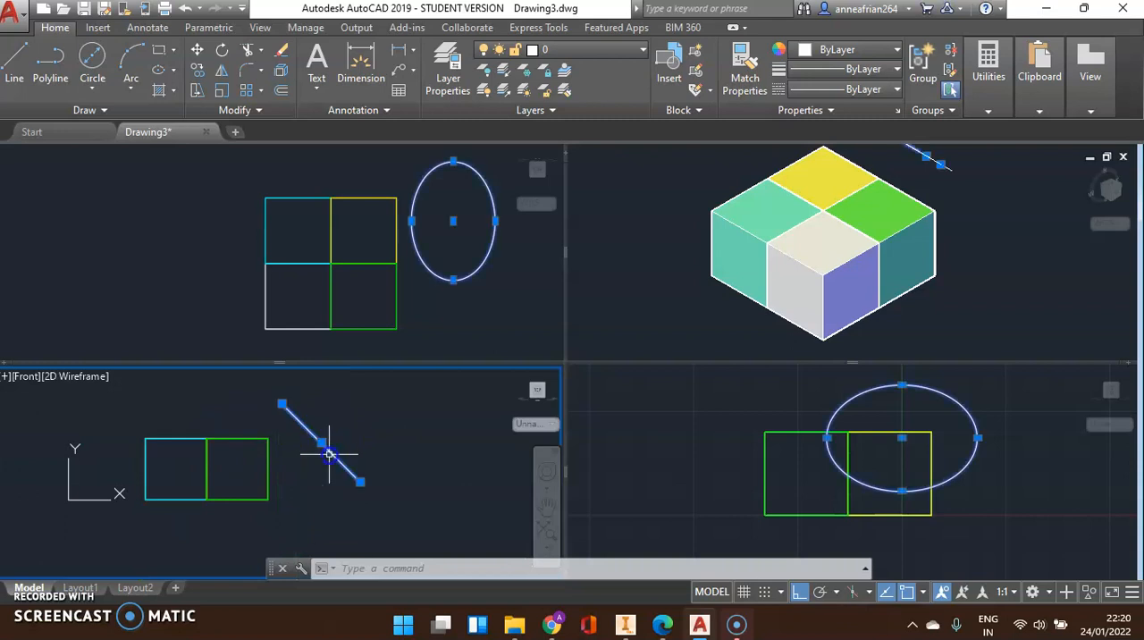
left_click(202, 50)
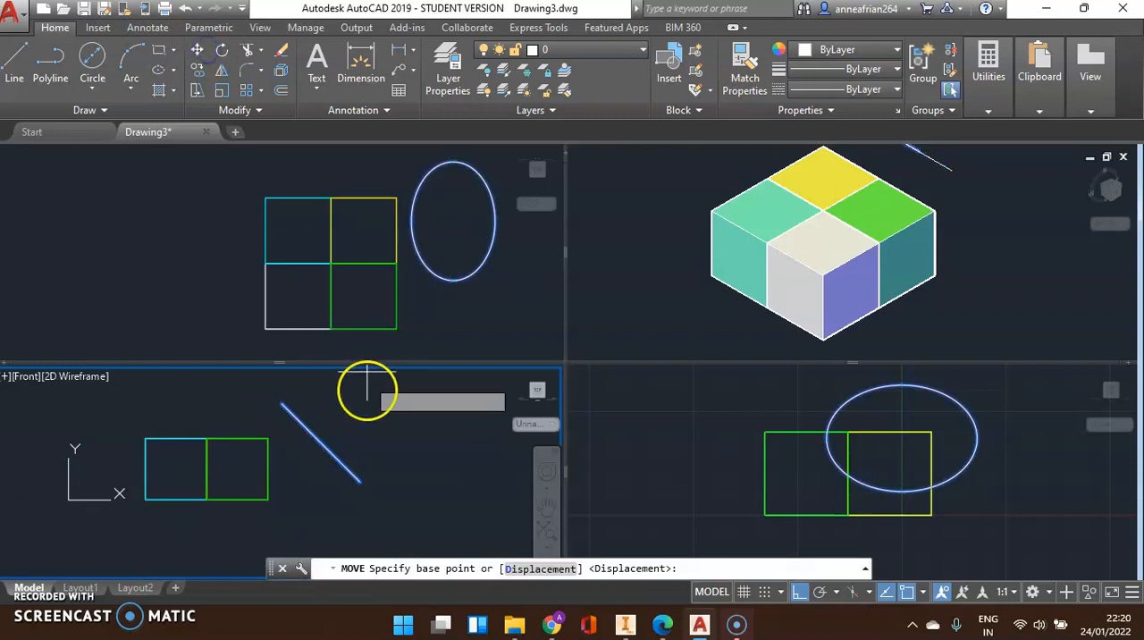
left_click(321, 441)
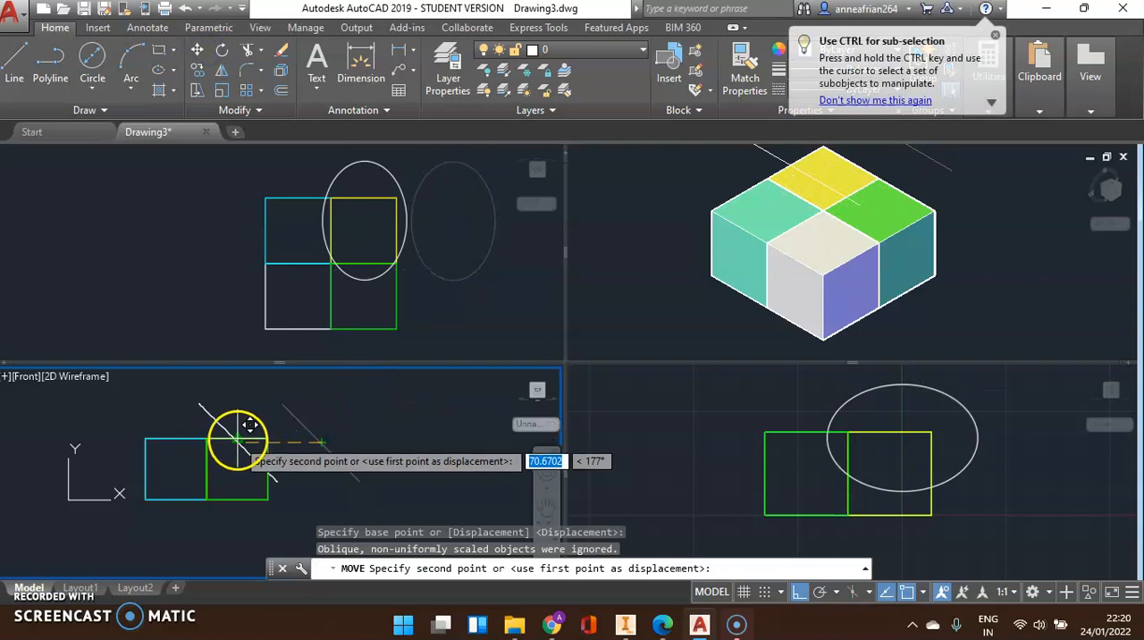
left_click(249, 426)
scroll(280, 427, "up", 2)
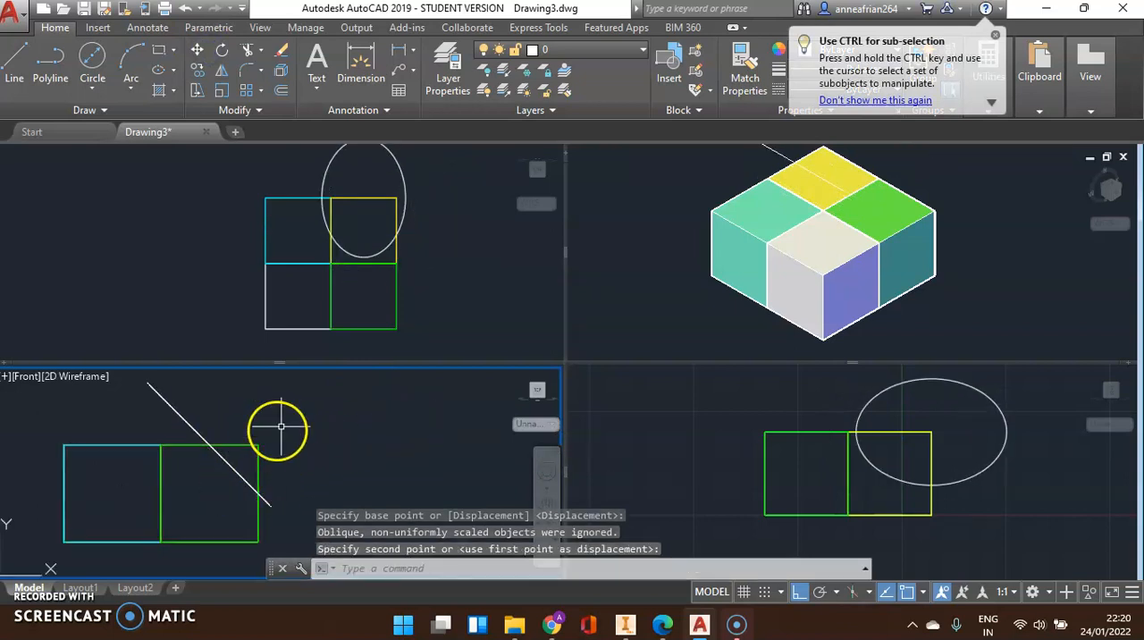
scroll(255, 380, "down", 2)
left_click(187, 429)
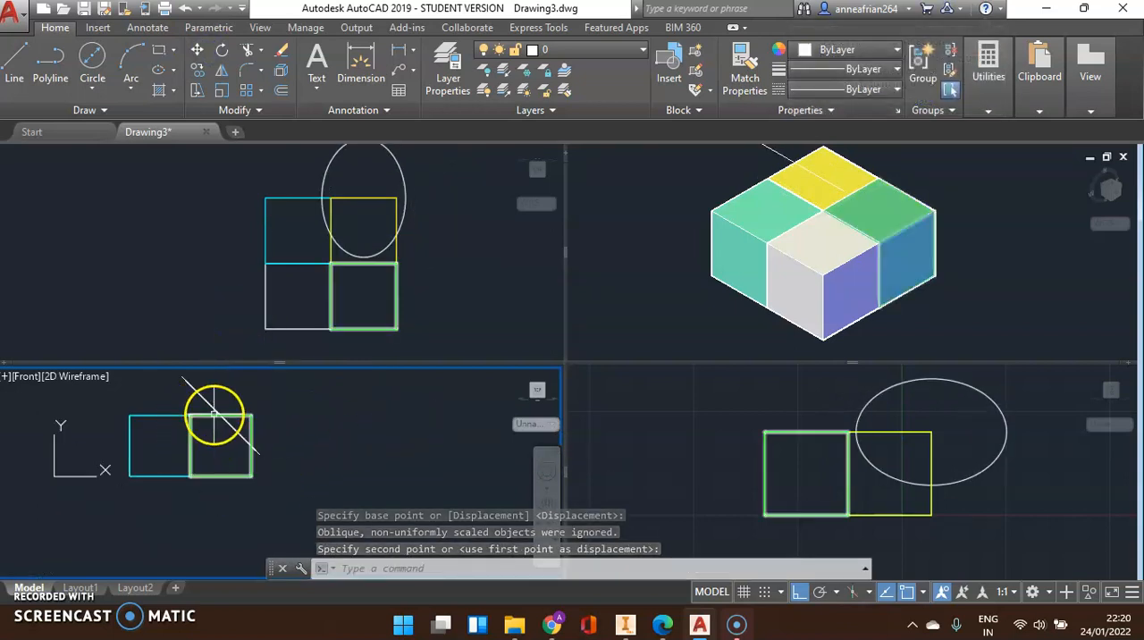
key("Escape")
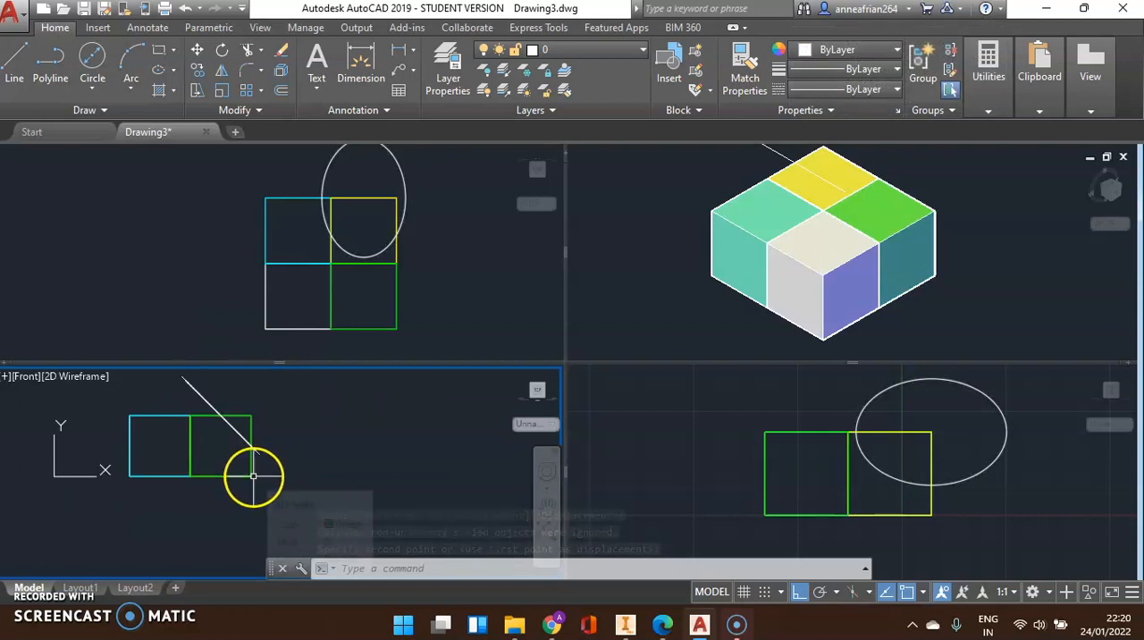
Slice the green and yellow quarters along the inclined circle's plane using the planar Object option, keeping both sides
scroll(187, 408, "up", 2)
scroll(218, 396, "down", 1)
scroll(218, 396, "down", 1)
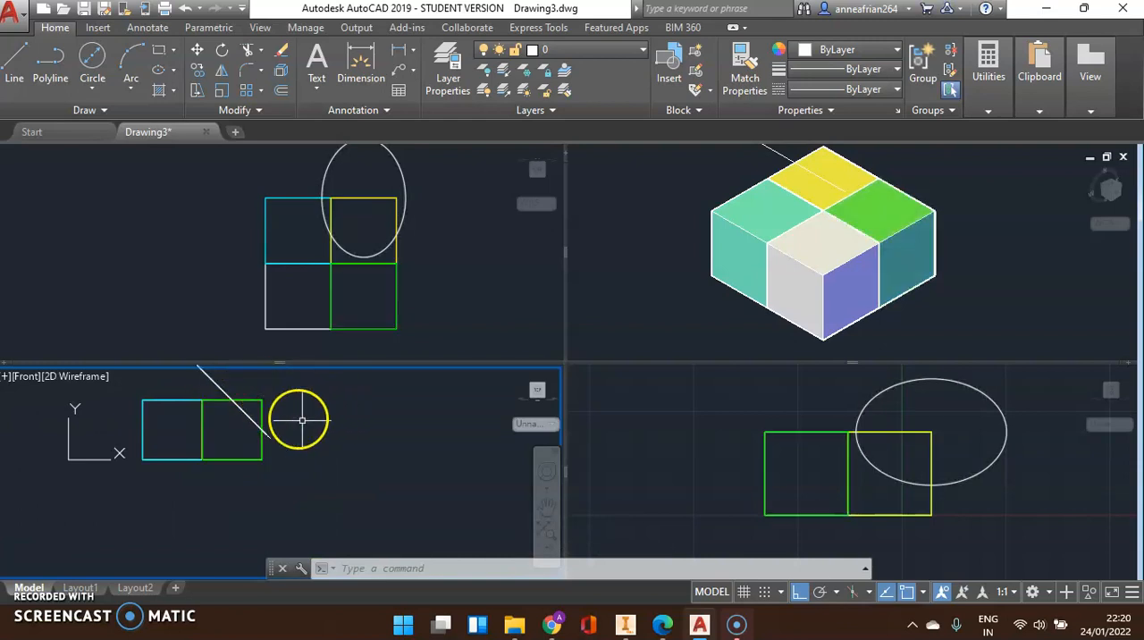
middle_click_drag(184, 372, 189, 425)
type("SL")
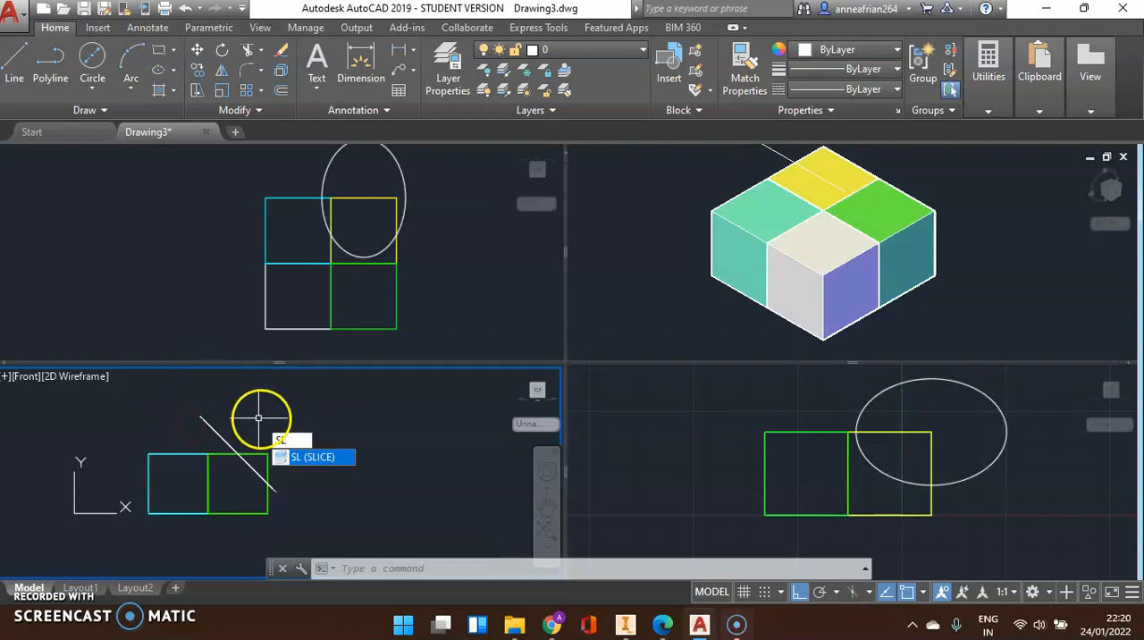
key("Return")
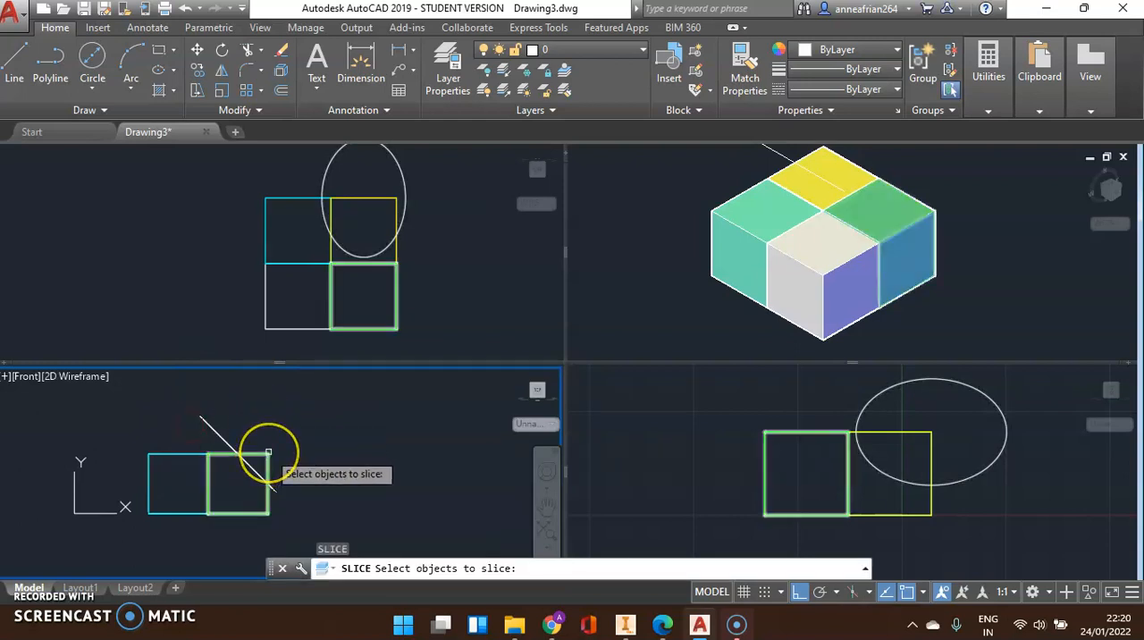
left_click(268, 452)
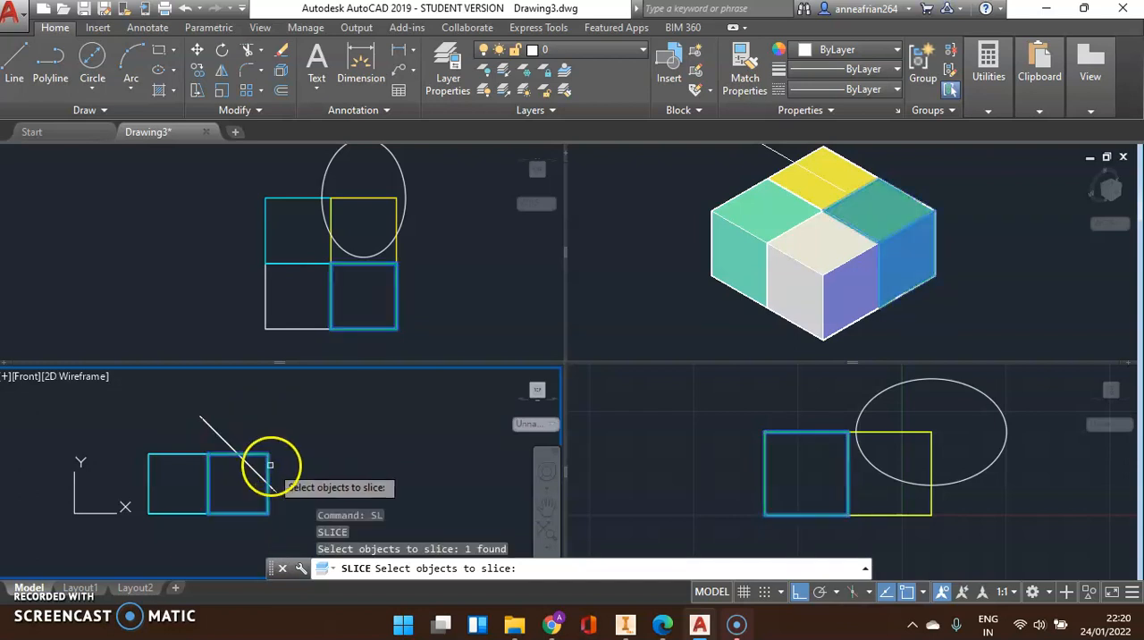
scroll(270, 457, "up", 3)
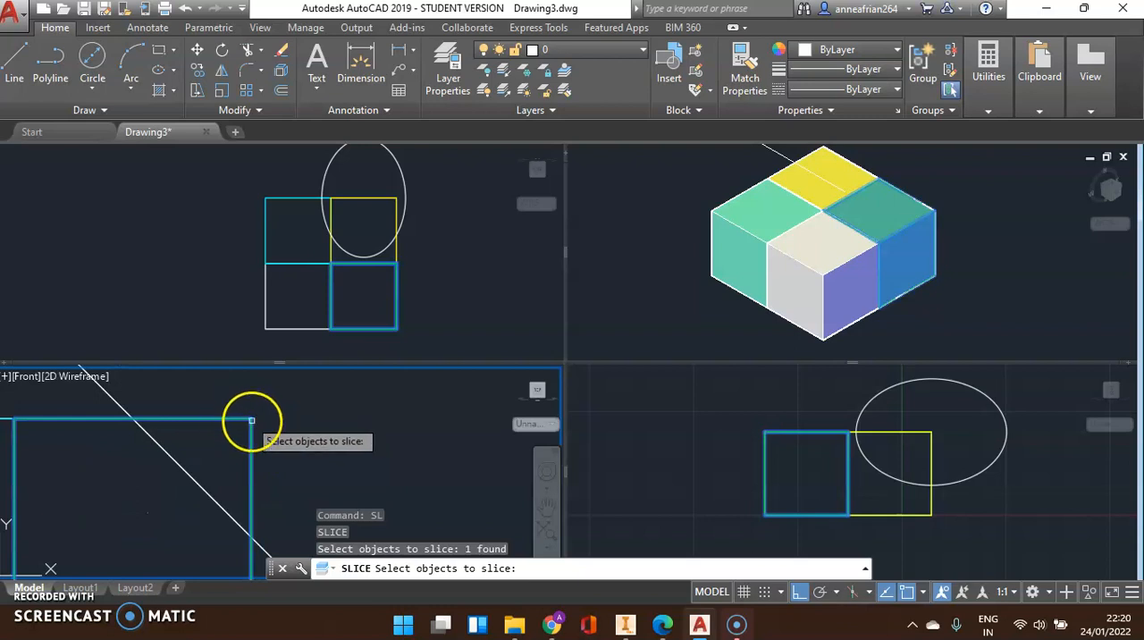
left_click(294, 467)
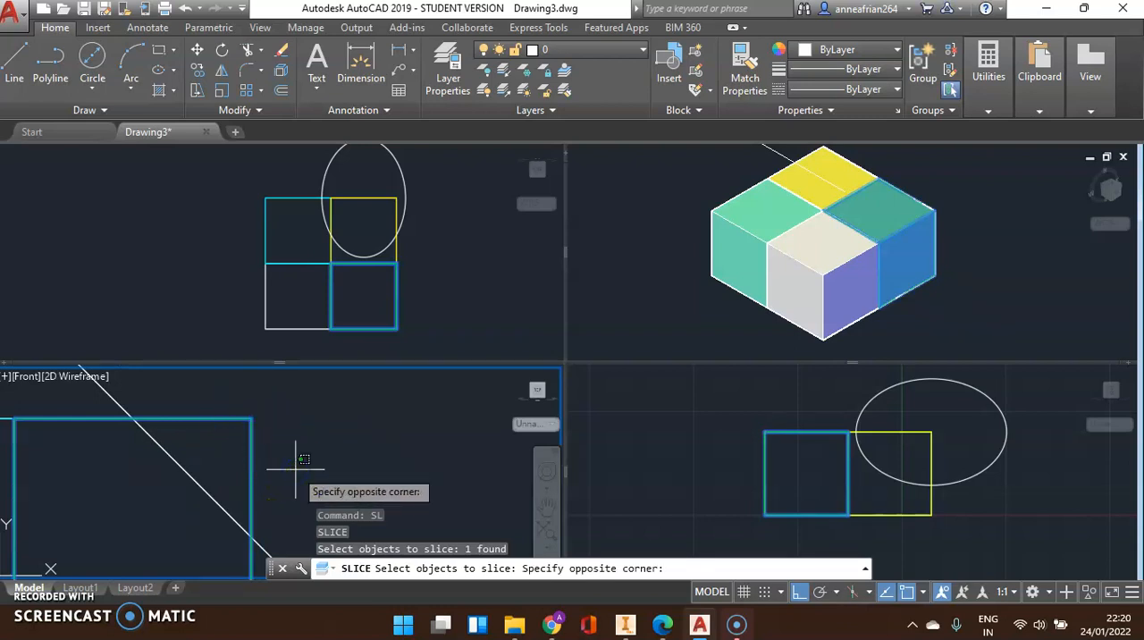
left_click(217, 390)
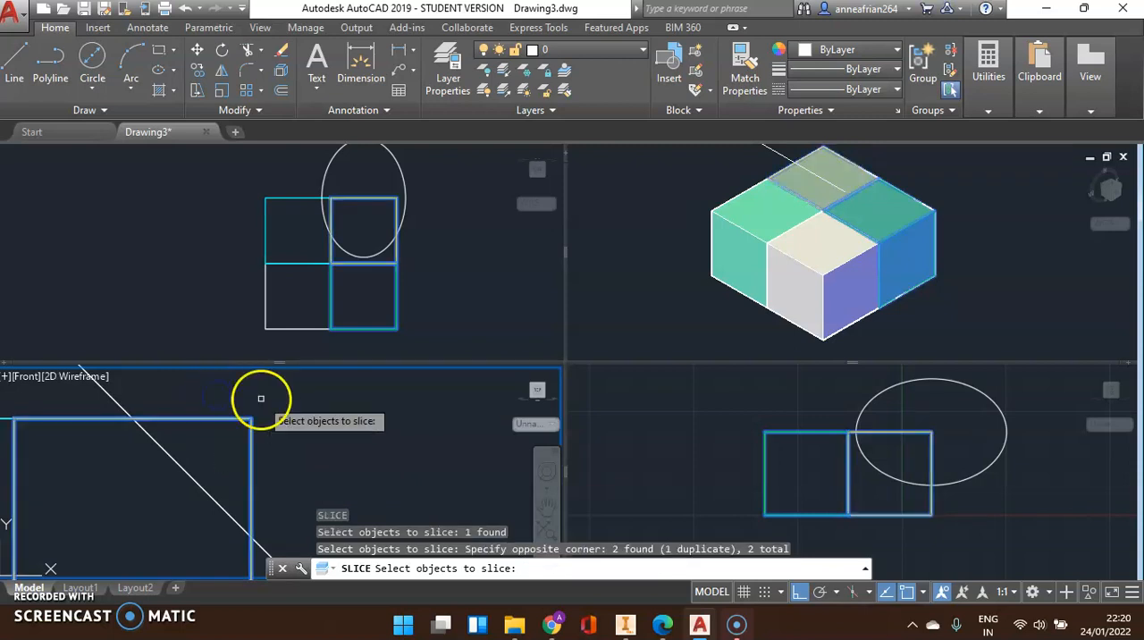
scroll(268, 402, "down", 3)
right_click(310, 419)
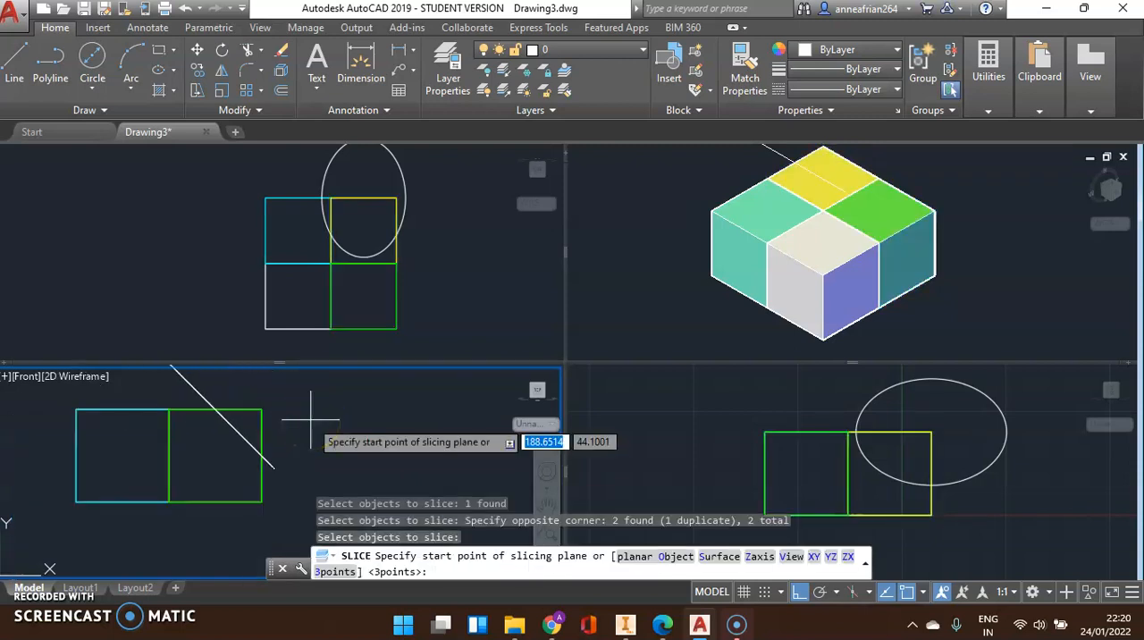
type("o")
key("Return")
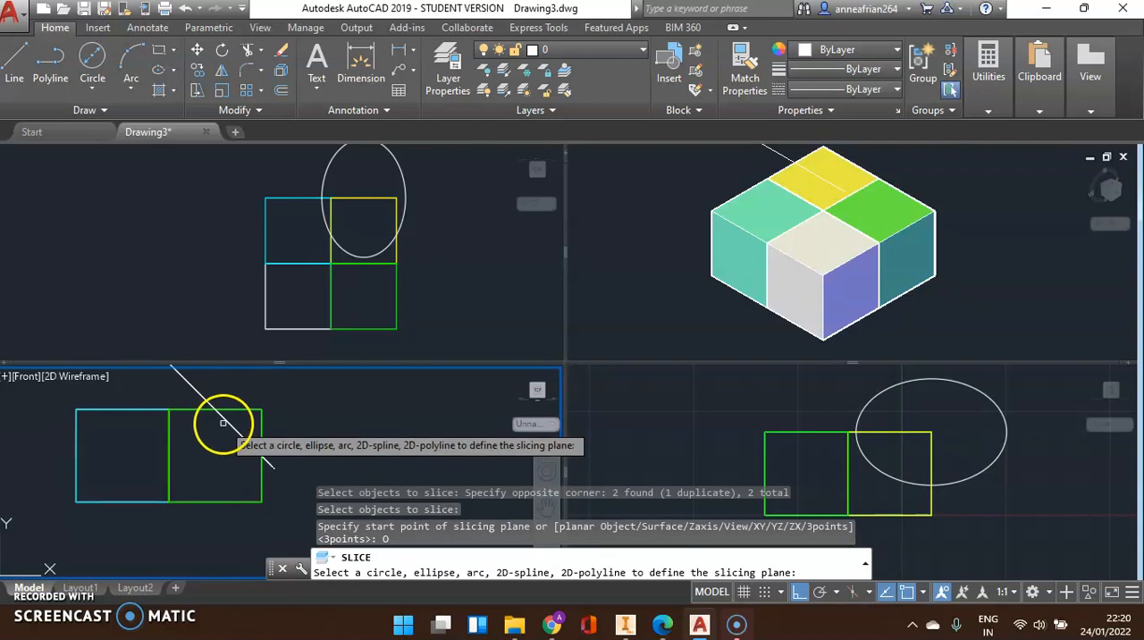
left_click(224, 419)
key("Return")
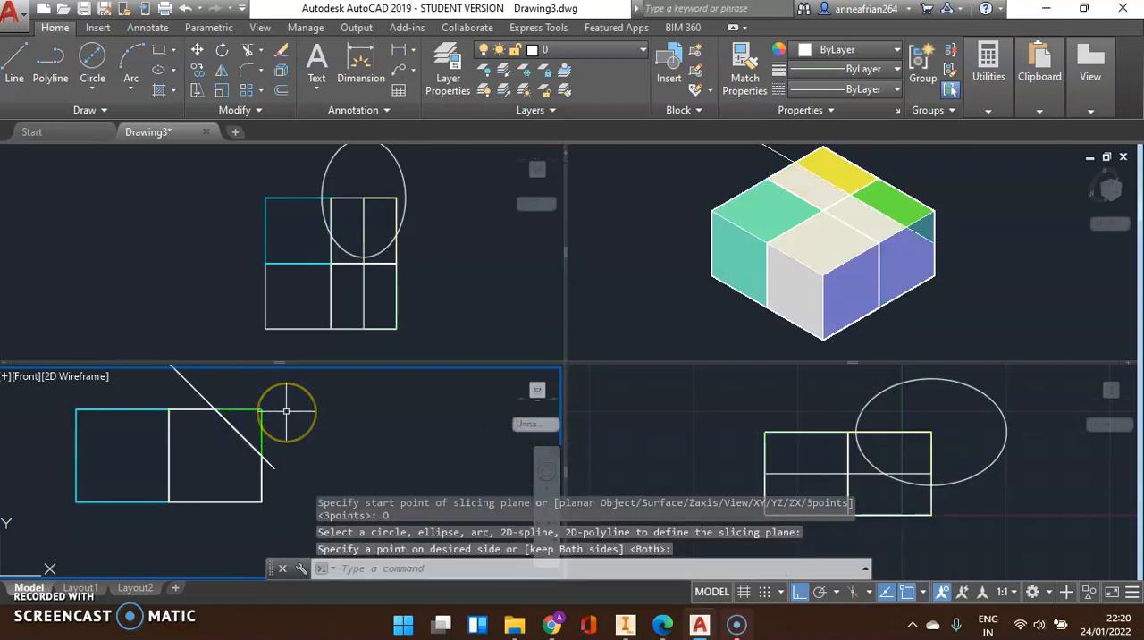
Delete the inclined circle and the two triangular corner pieces cut off the block in the Front viewport
left_click(199, 391)
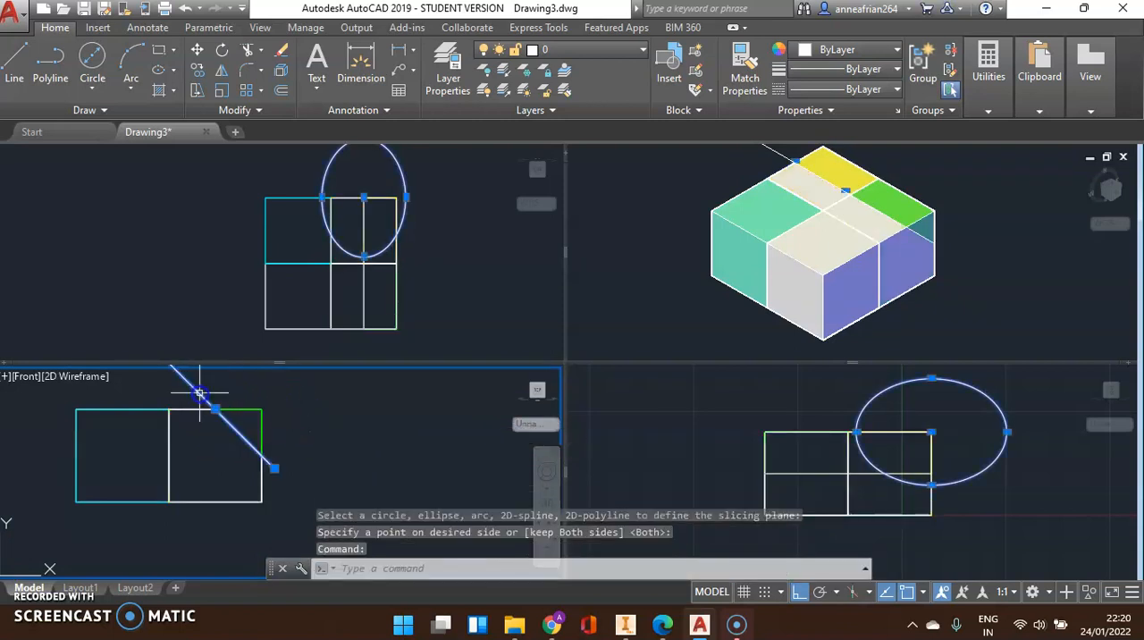
key("Delete")
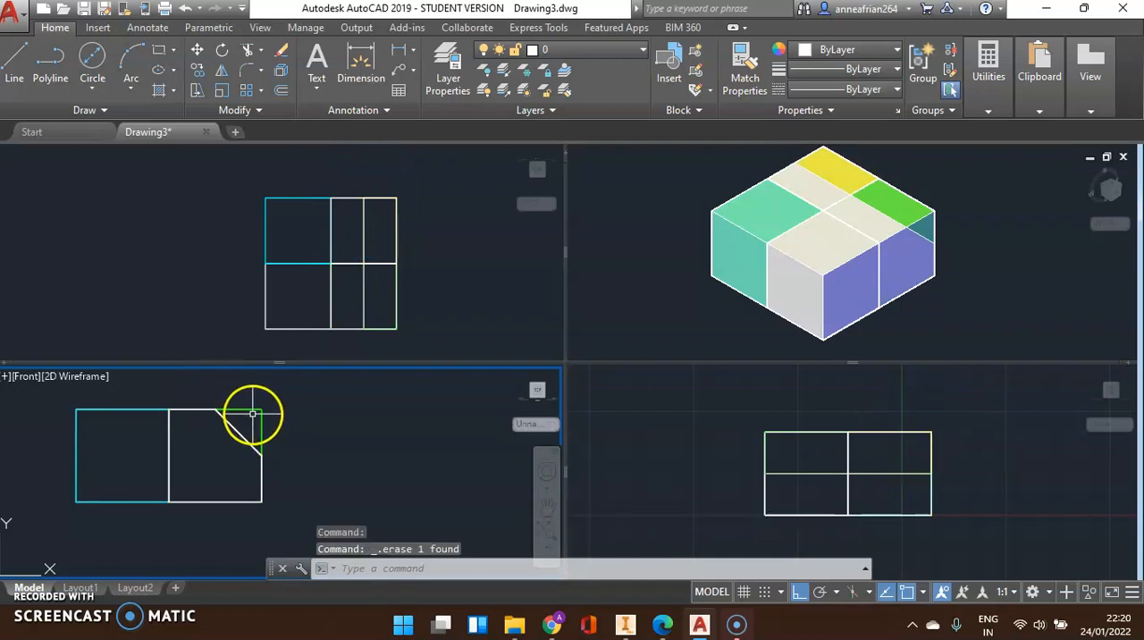
scroll(240, 415, "up", 3)
left_click(240, 416)
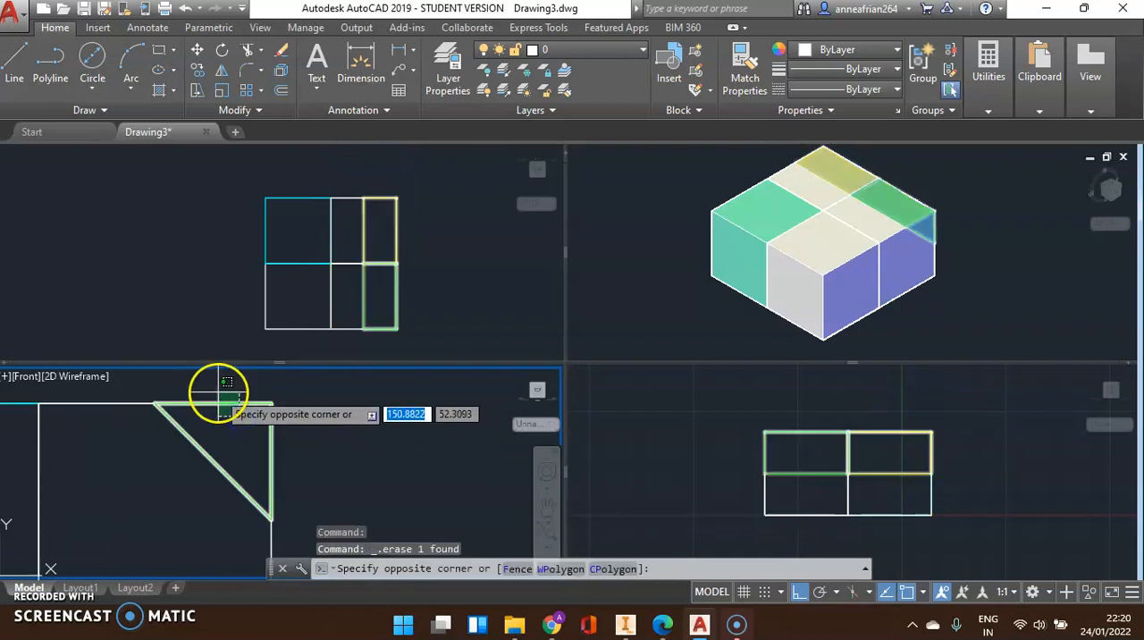
left_click(213, 385)
key("Delete")
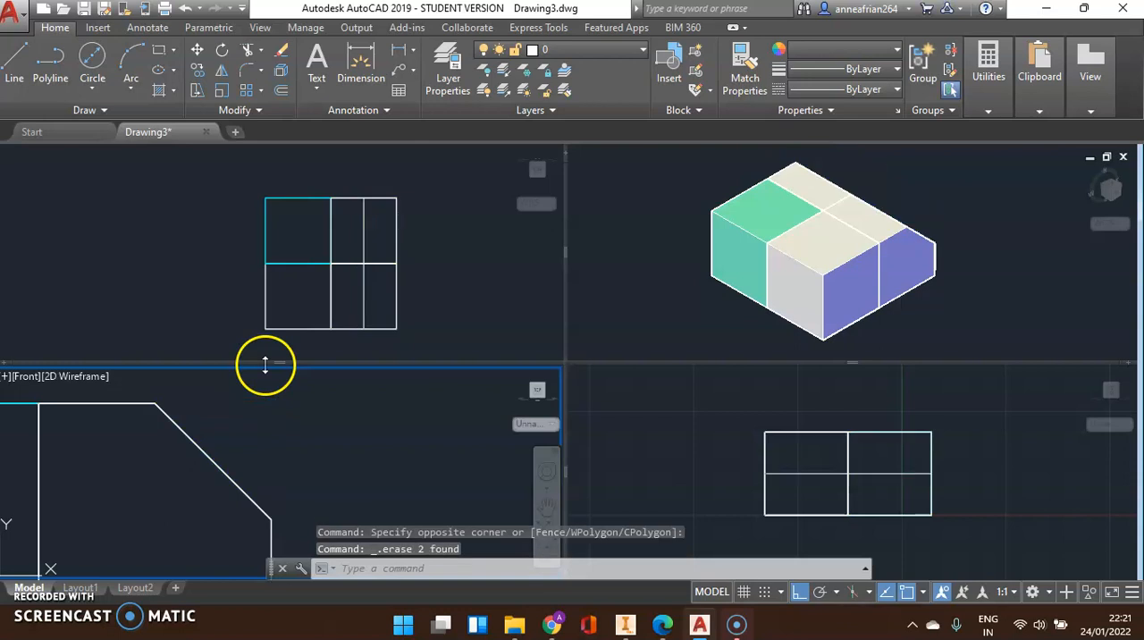
Switch the shaded isometric viewport to the SE Isometric view
left_click(900, 239)
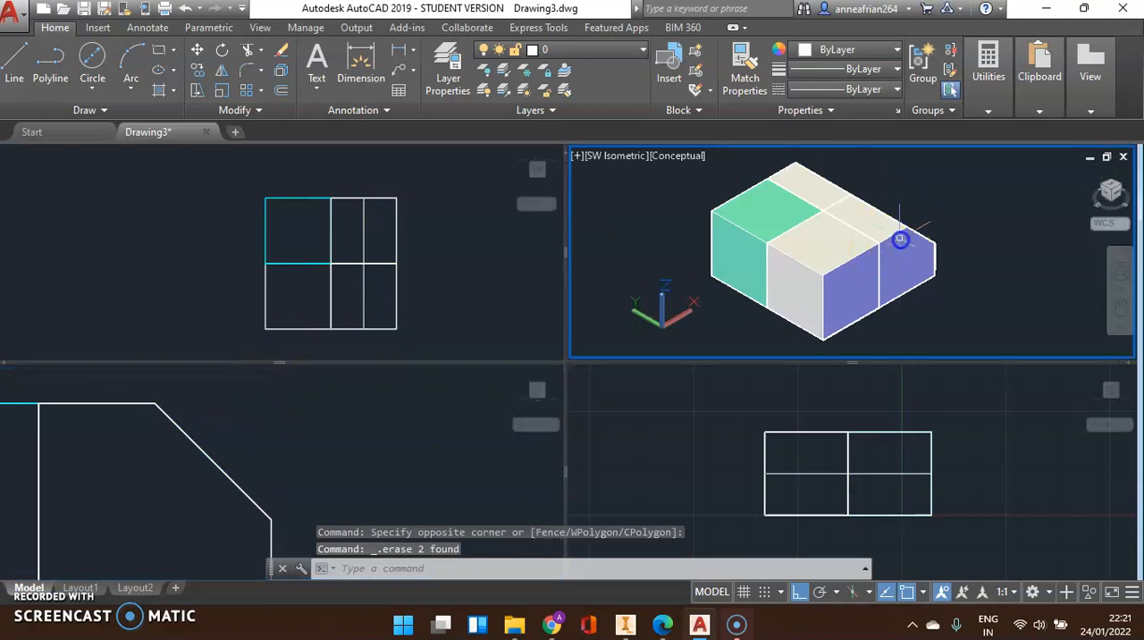
left_click(617, 155)
left_click(685, 329)
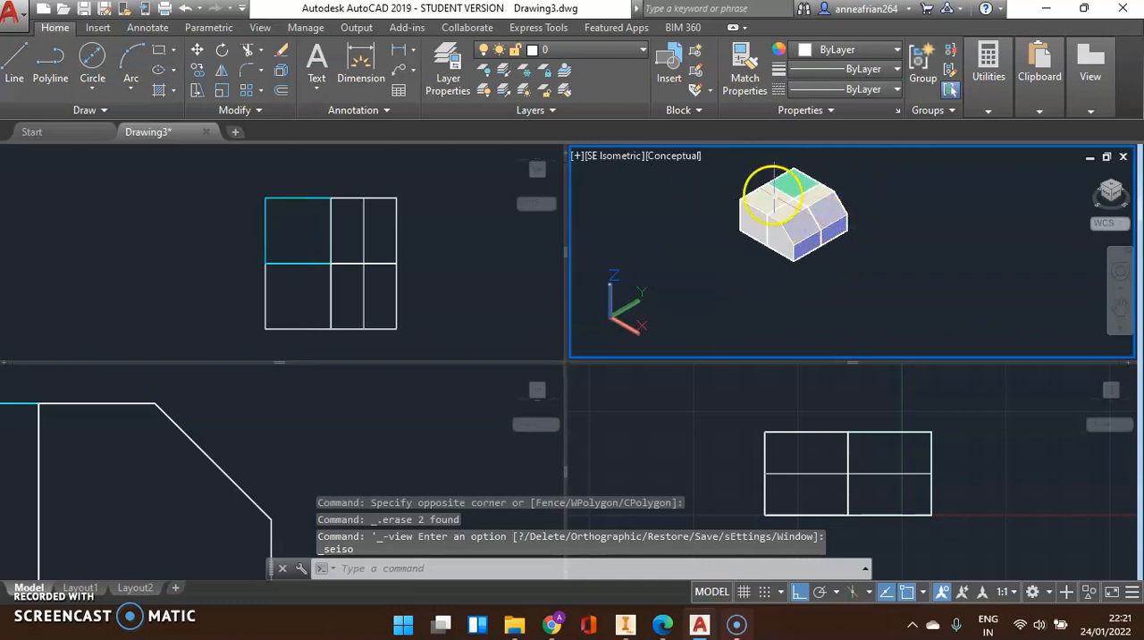
Set the colour of the front chamfered quarter to Green in the isometric viewport
left_click(796, 273)
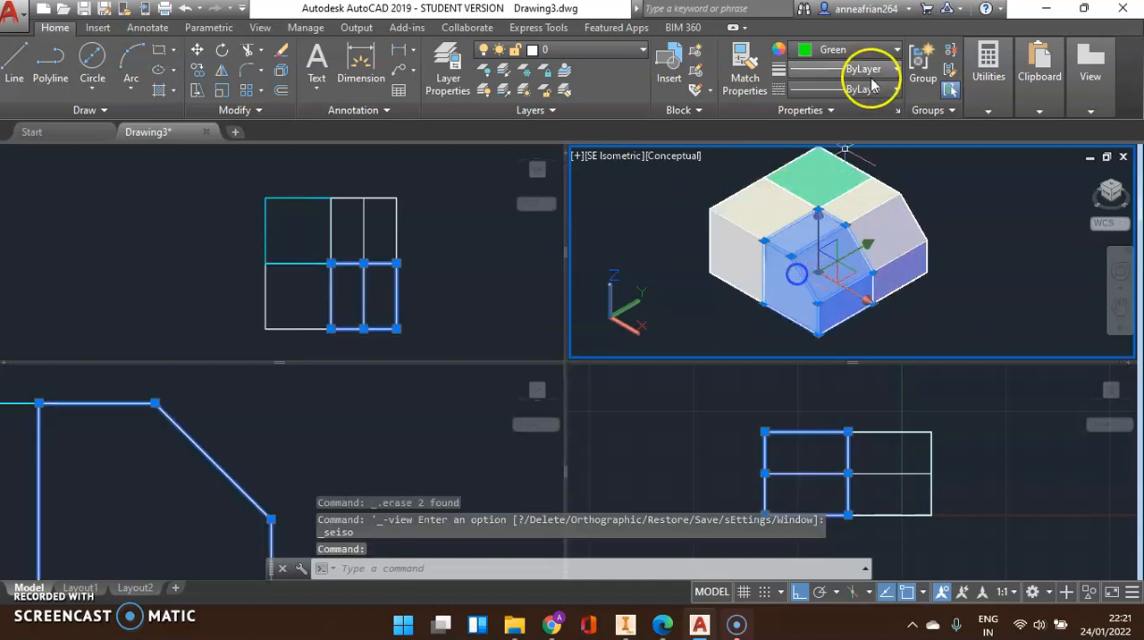
left_click(875, 50)
left_click(833, 223)
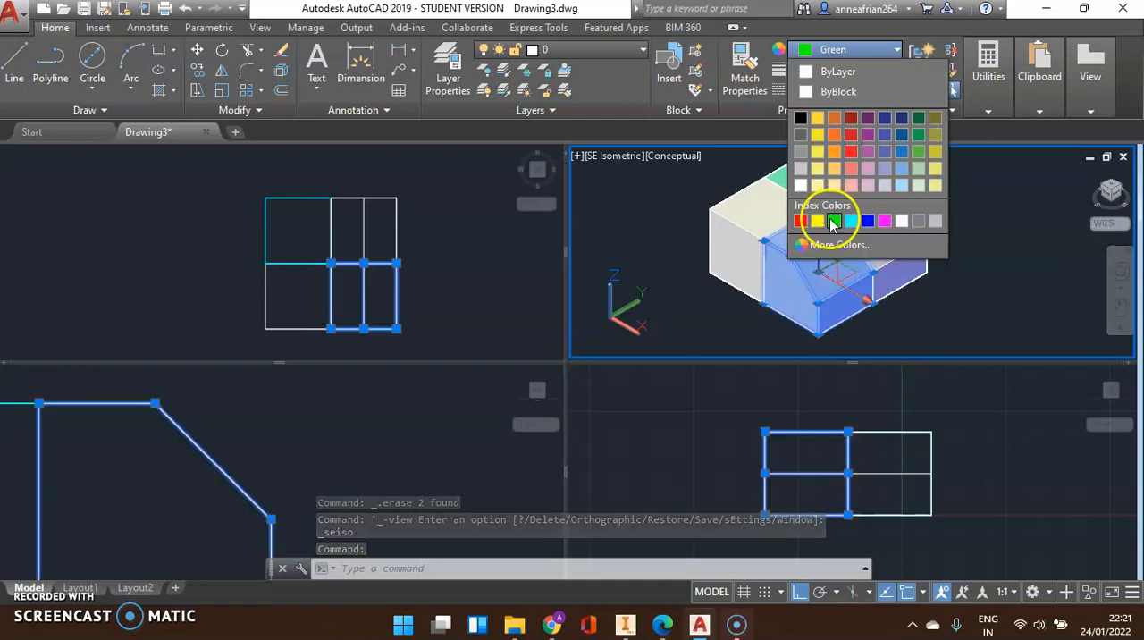
left_click(1013, 208)
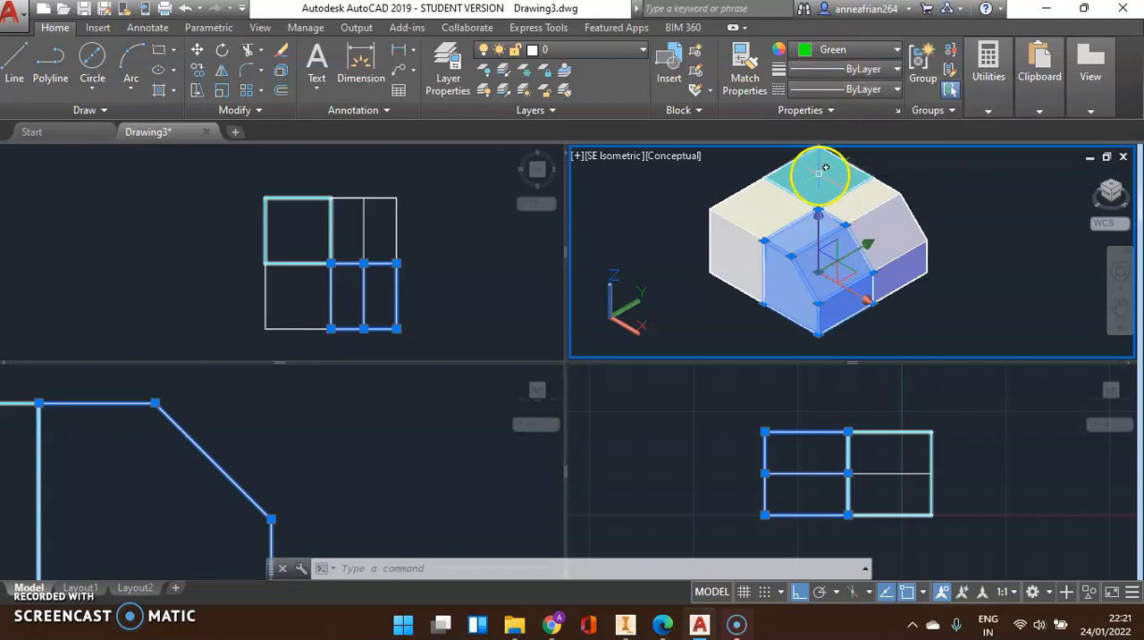
key("Escape")
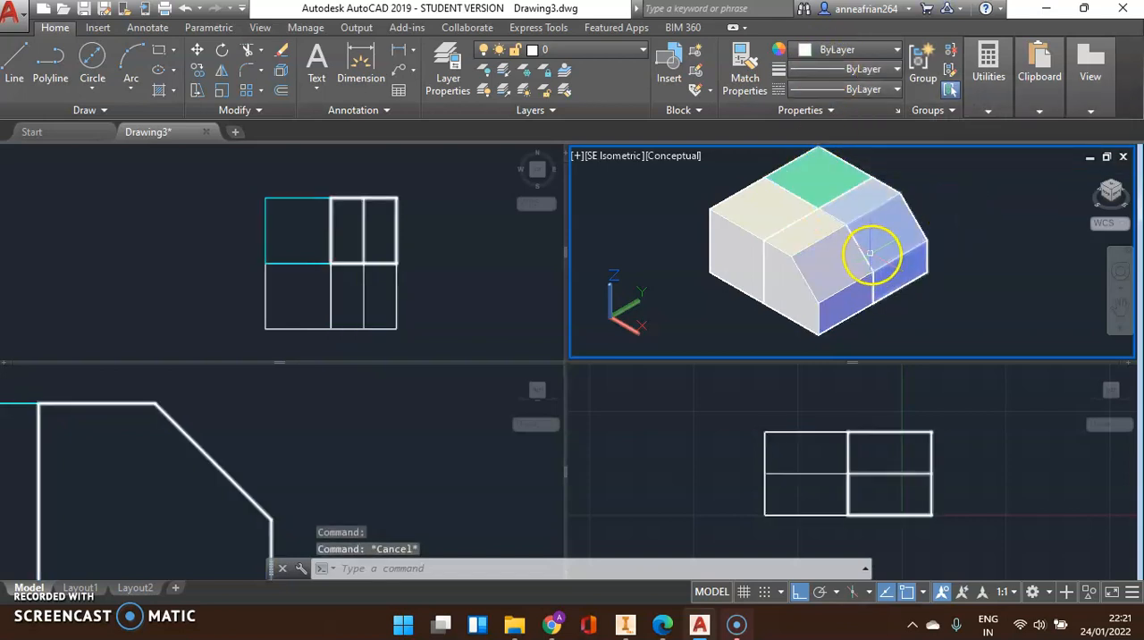
Set the colour of the front chamfered quarter to Yellow in the isometric viewport
mouse_move(869, 254)
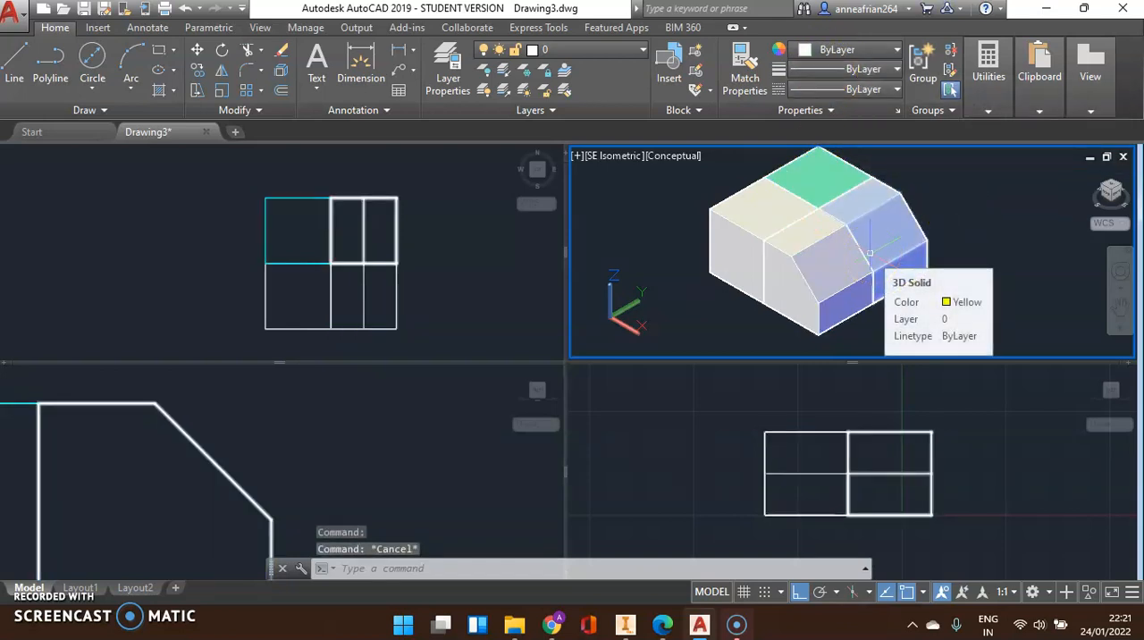
left_click(812, 333)
left_click(827, 50)
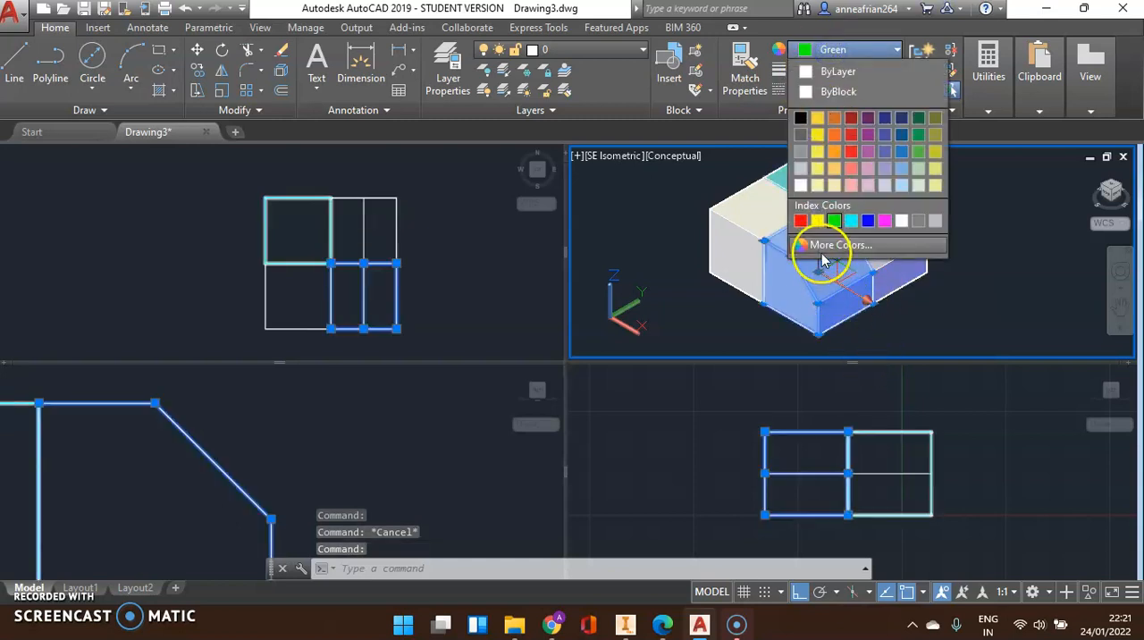
left_click(816, 221)
key("Escape")
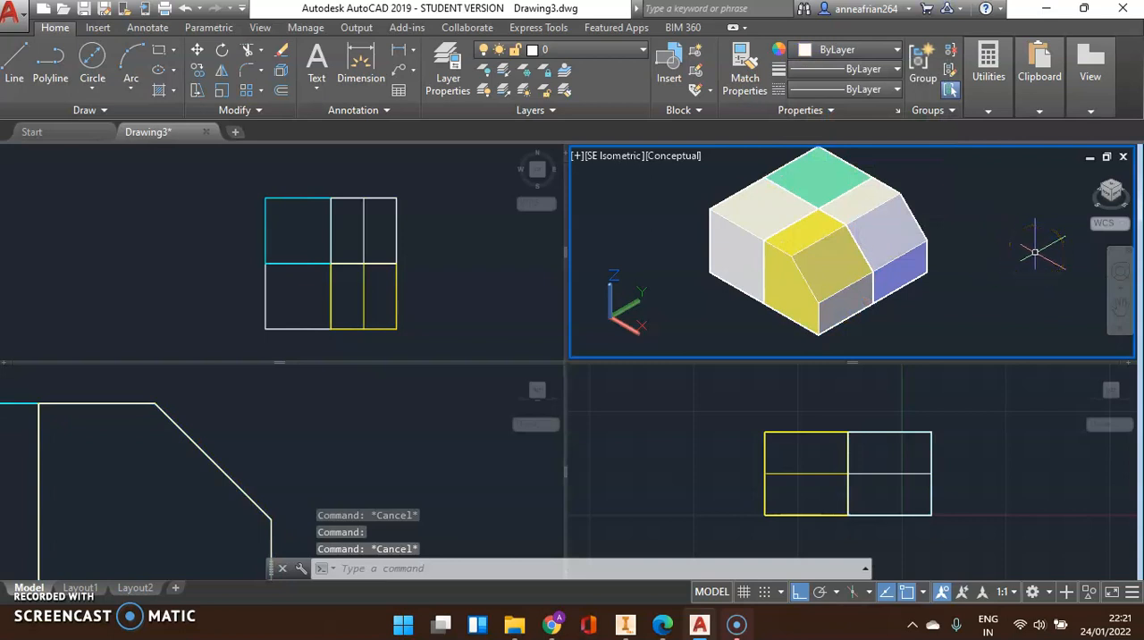
Show the whole chamfered block in the Front viewport and minimise the AutoCAD window
left_click(251, 460)
scroll(361, 412, "down", 3)
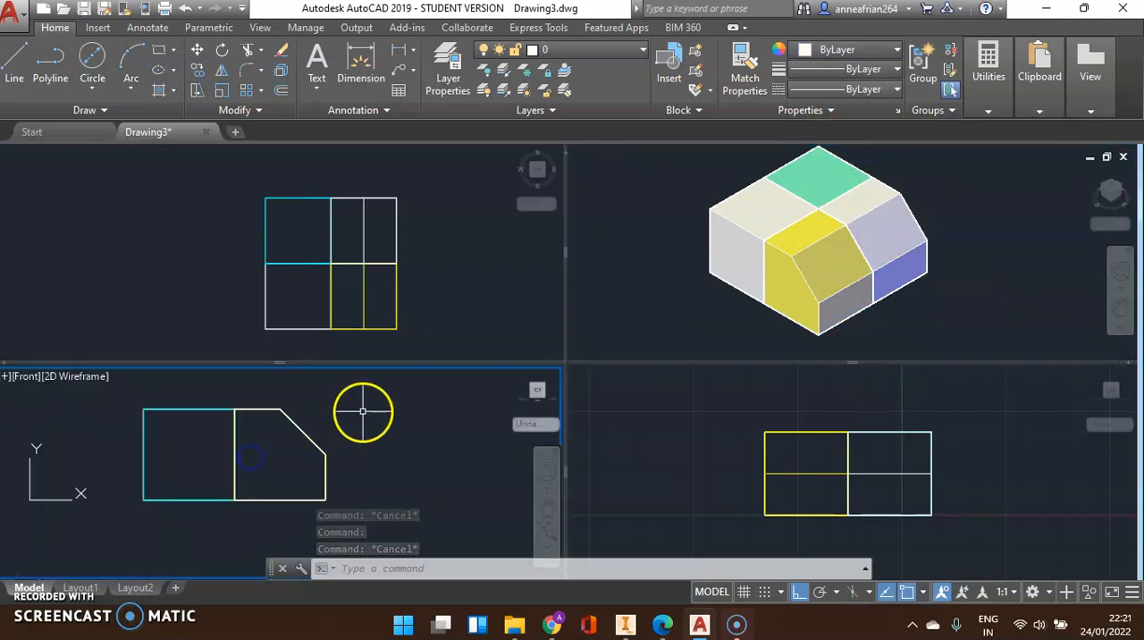
left_click(688, 469)
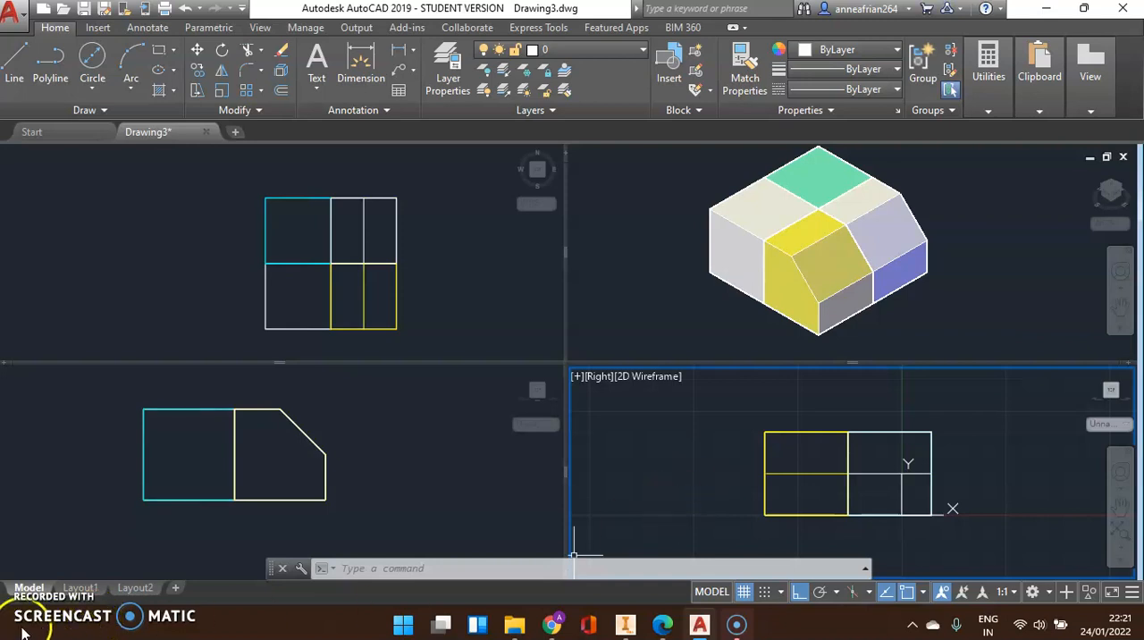
left_click(1046, 8)
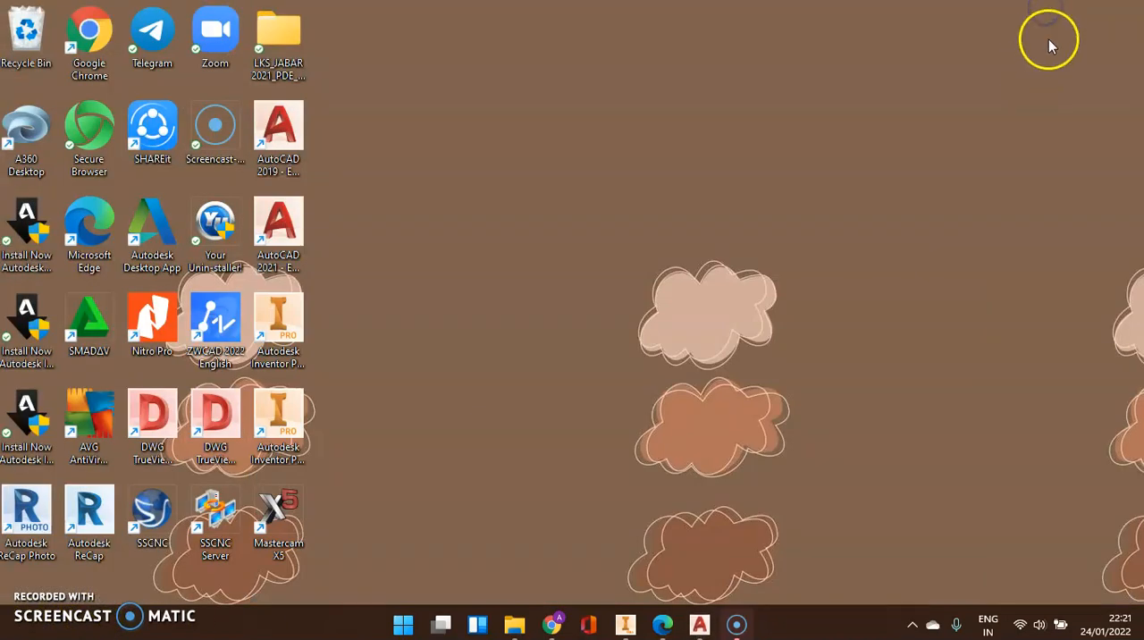